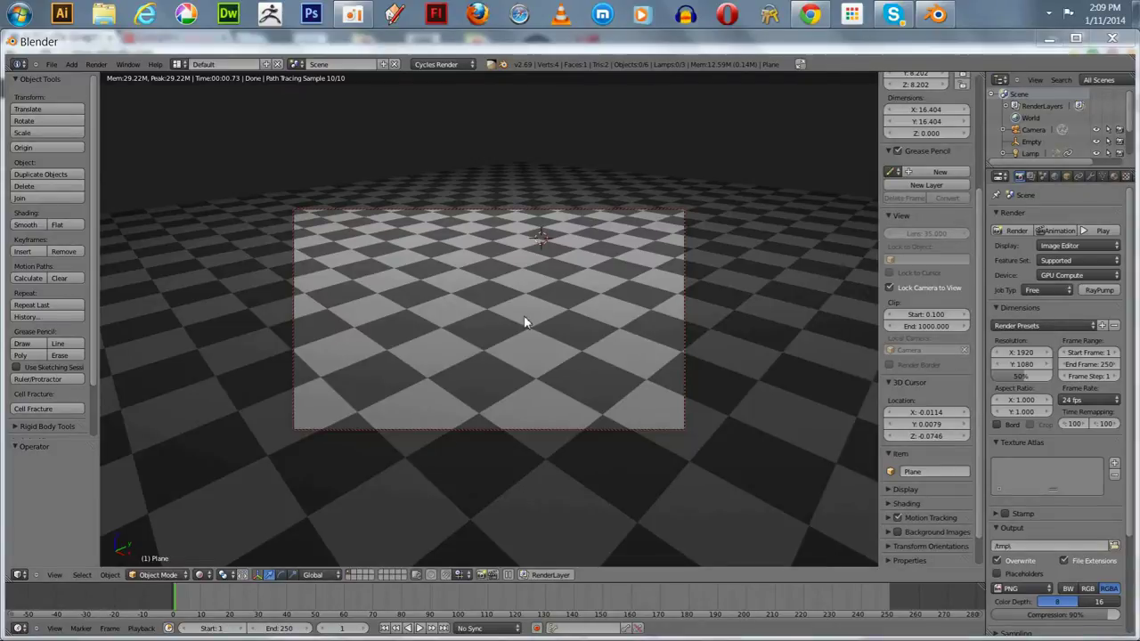
Switch the viewport to wireframe front orthographic view and pan it down slightly.
click(199, 574)
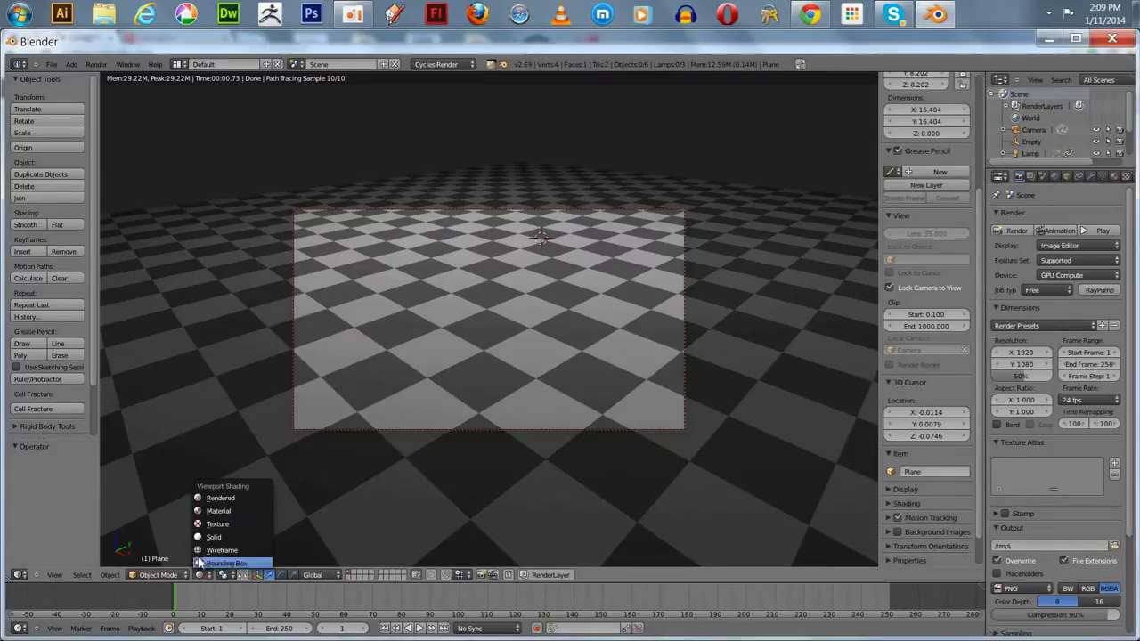
click(198, 553)
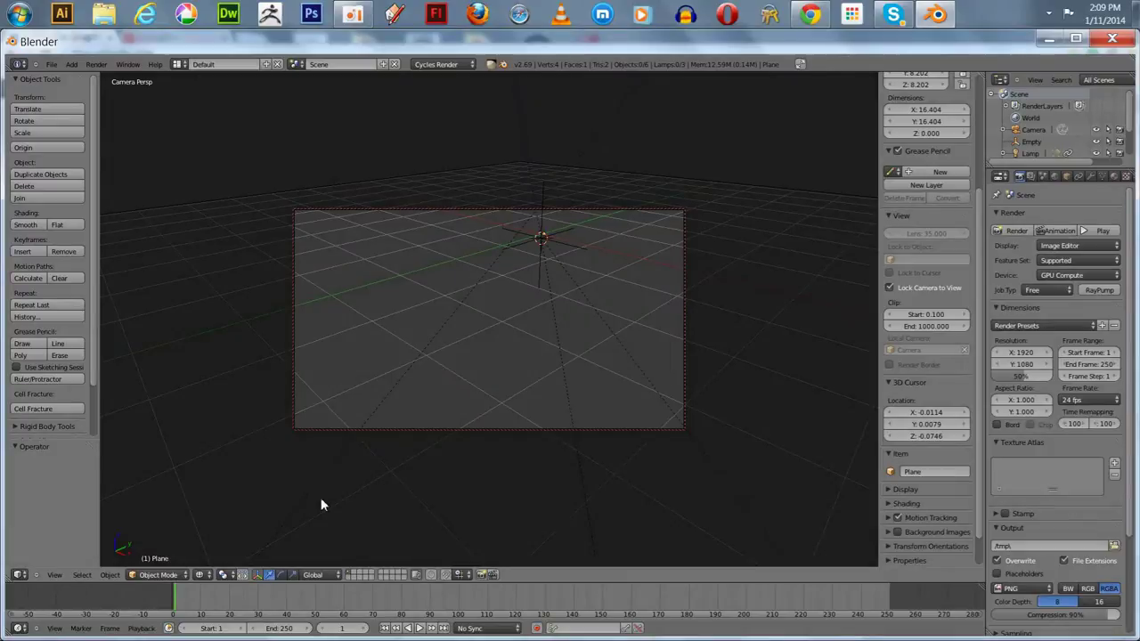
key(KP_1)
key(KP_5)
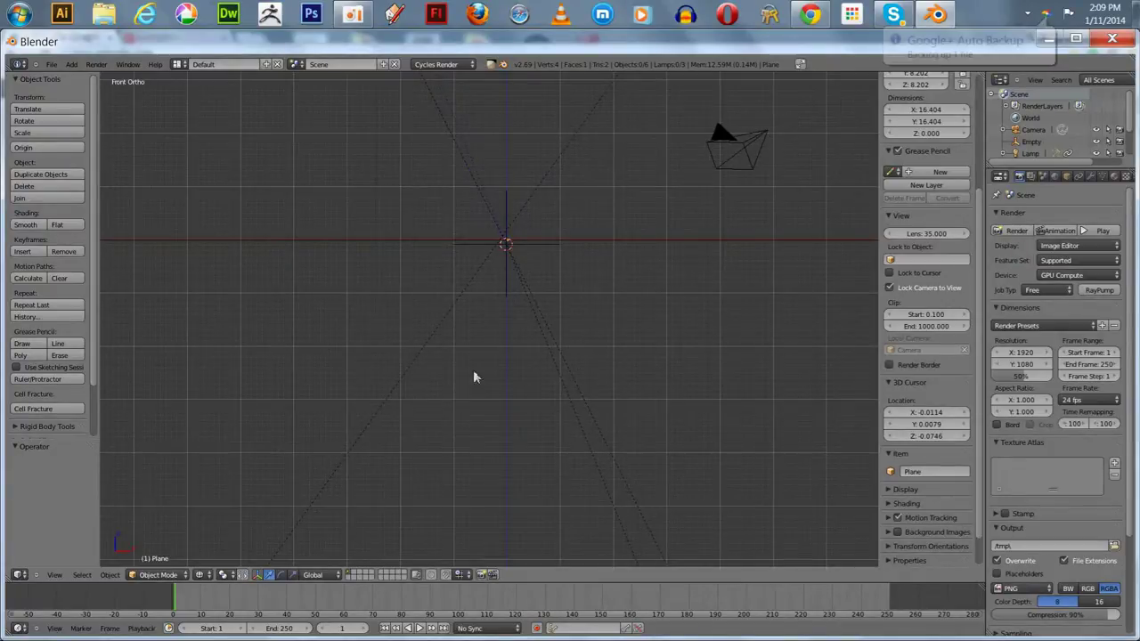
shift+middle_drag(473, 370, 491, 415)
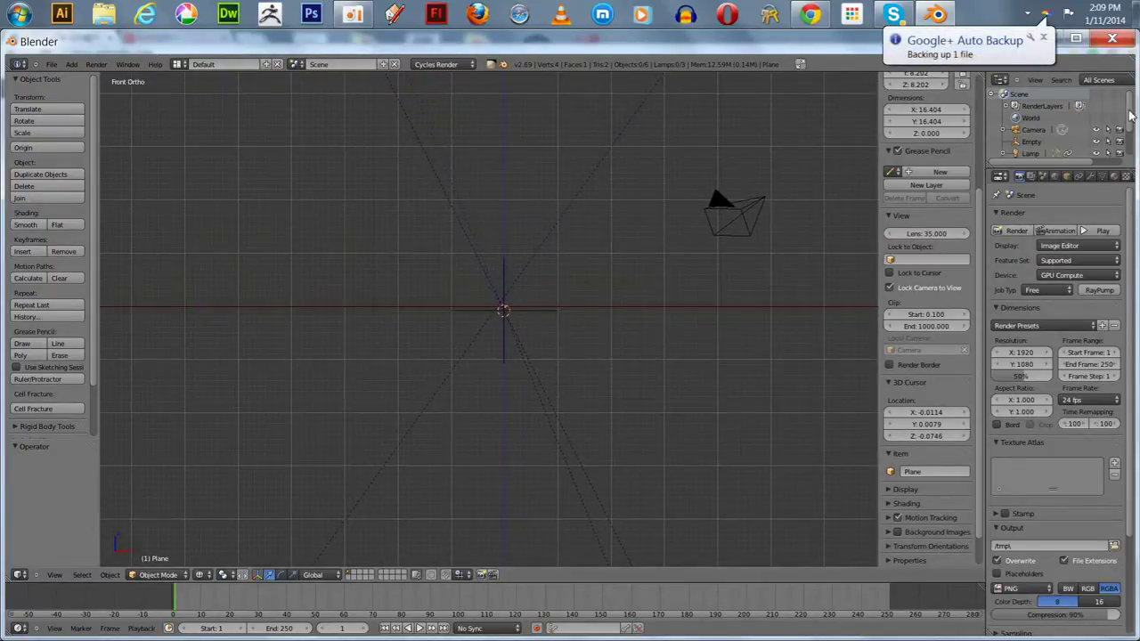
drag(1129, 112, 1123, 153)
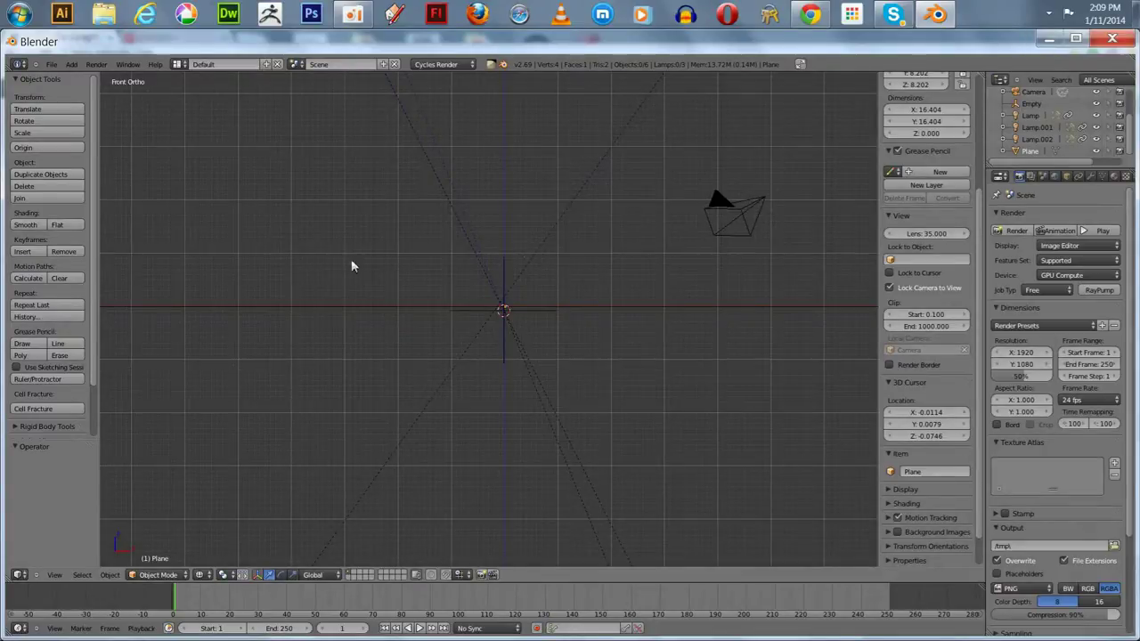
Enable Background Images, add an image slot, and set its Axis to Front.
click(889, 533)
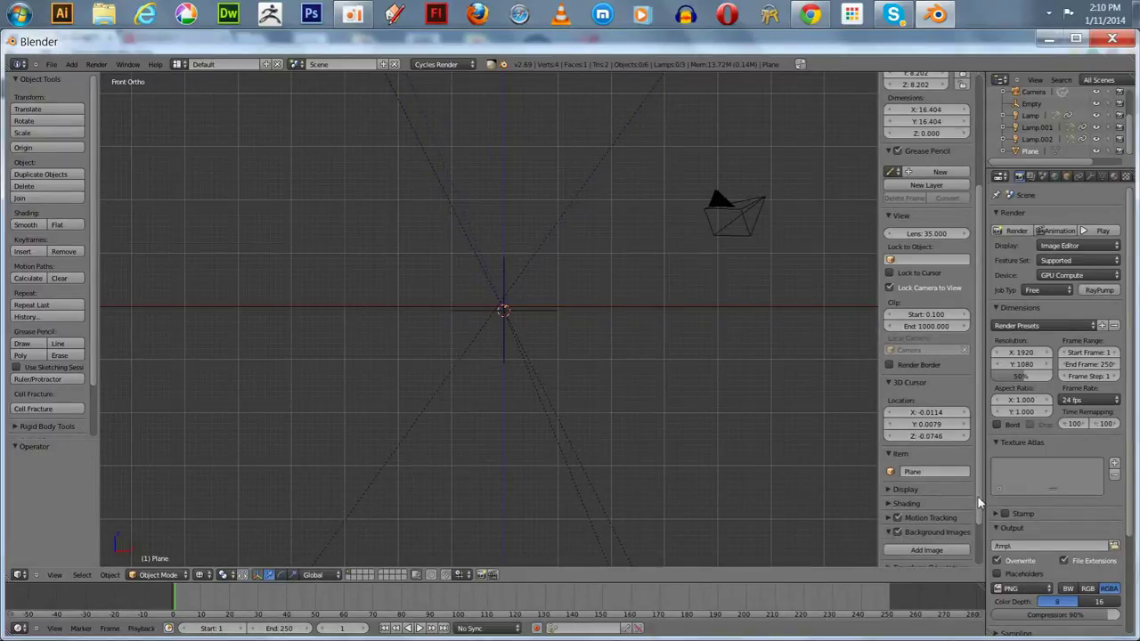
scroll(966, 499, down, 2)
click(926, 500)
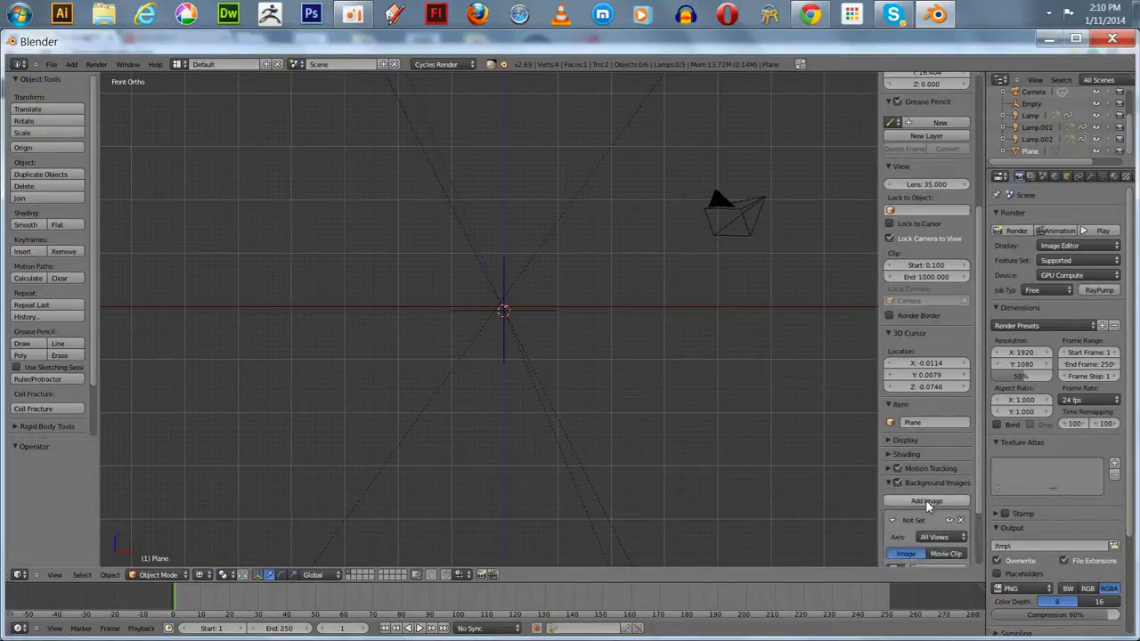
click(927, 539)
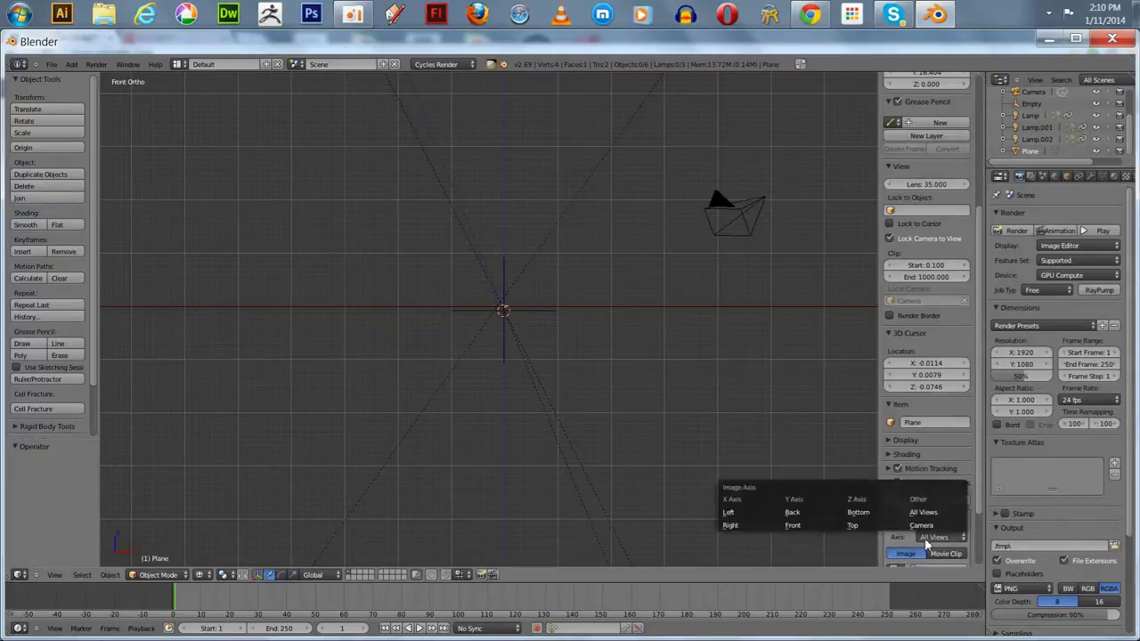
click(793, 526)
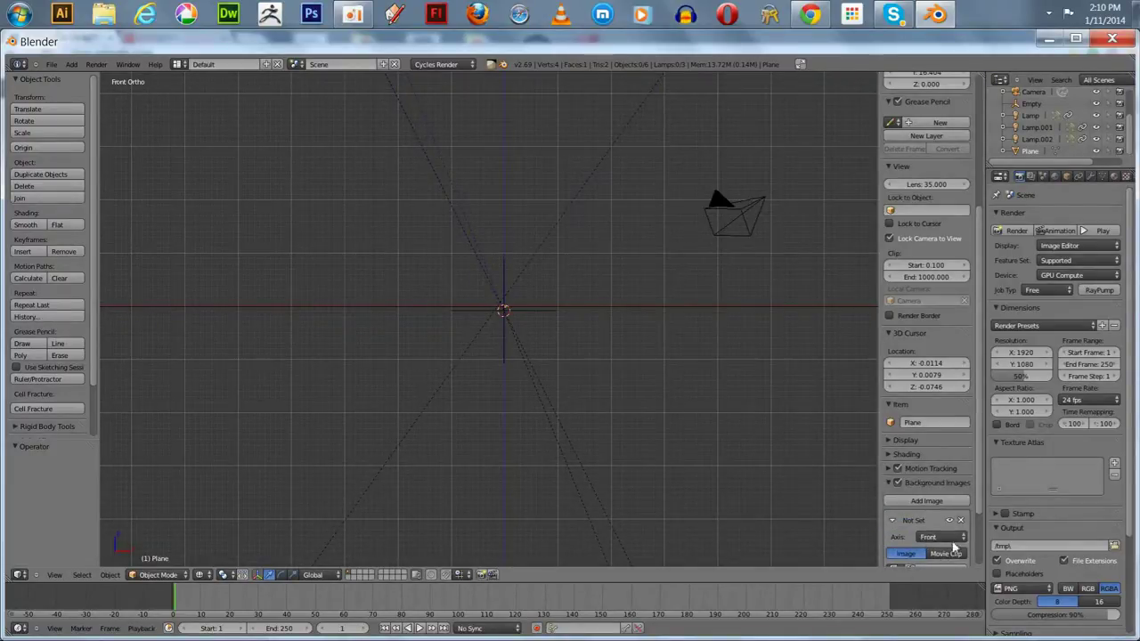
Open BrassKnucklesPicture (1).jpg from the Blender Images folder as the background image.
scroll(972, 537, down, 3)
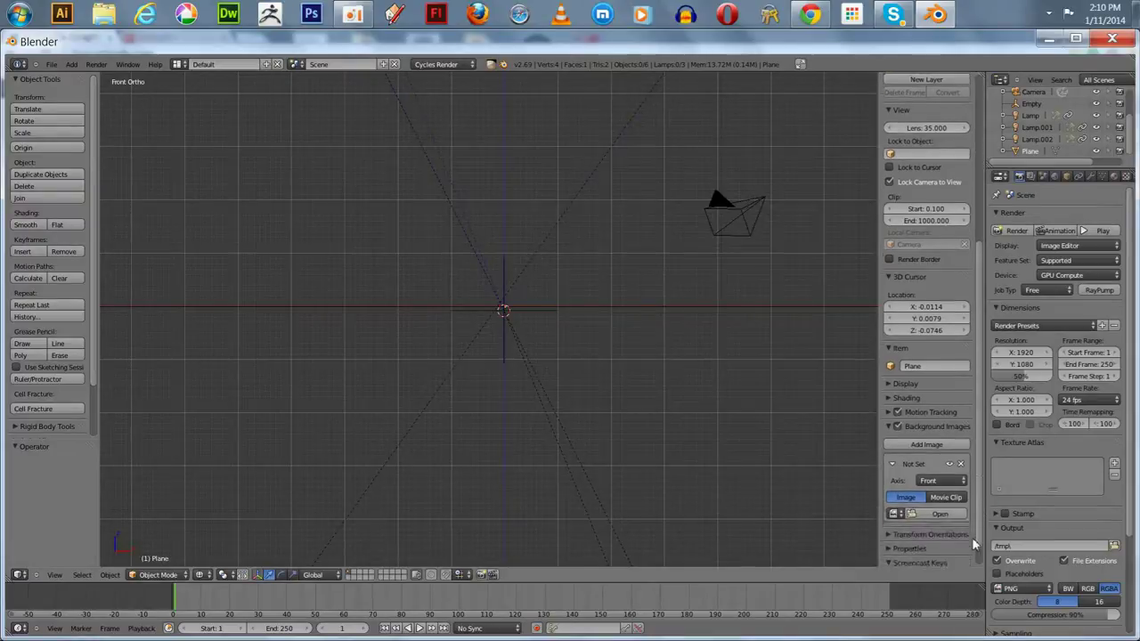
click(935, 510)
click(39, 361)
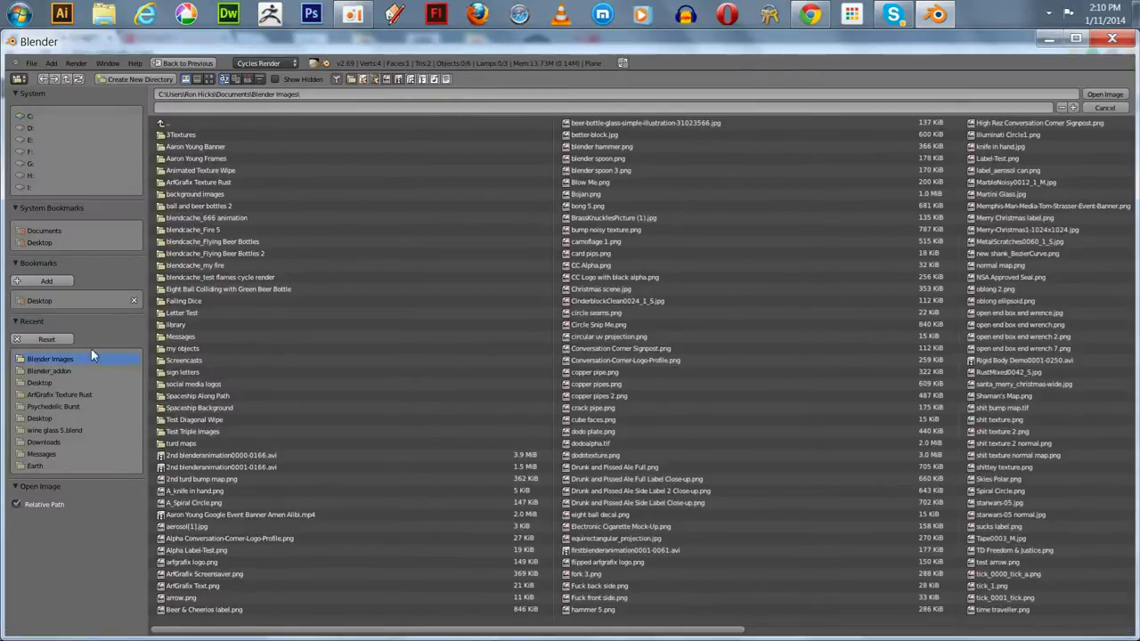
click(209, 79)
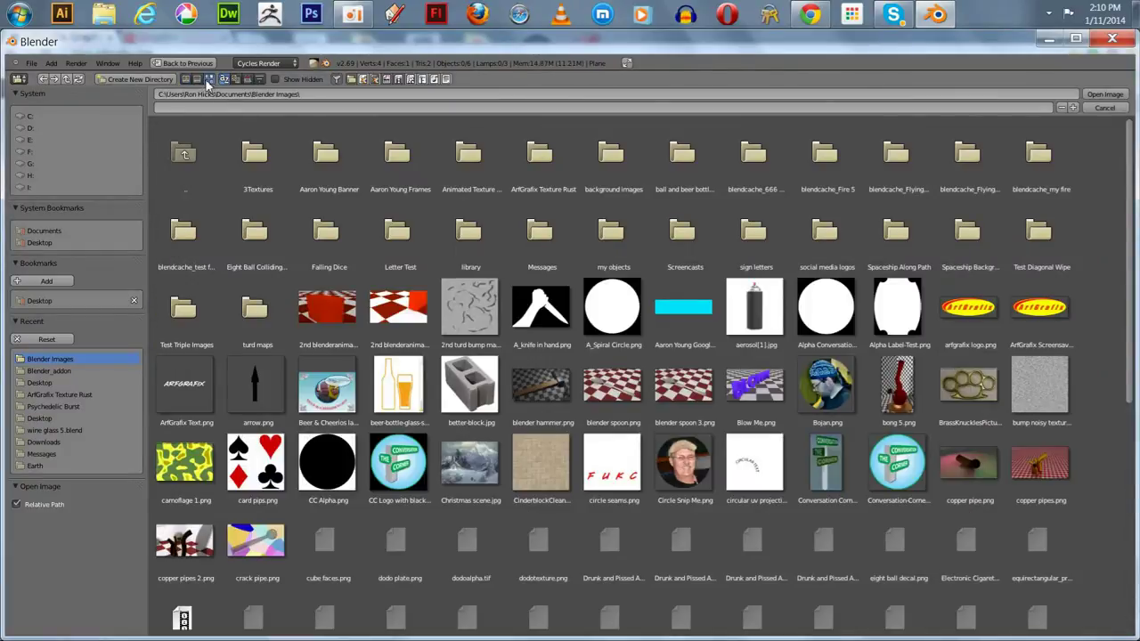
scroll(462, 316, down, 3)
scroll(462, 317, down, 10)
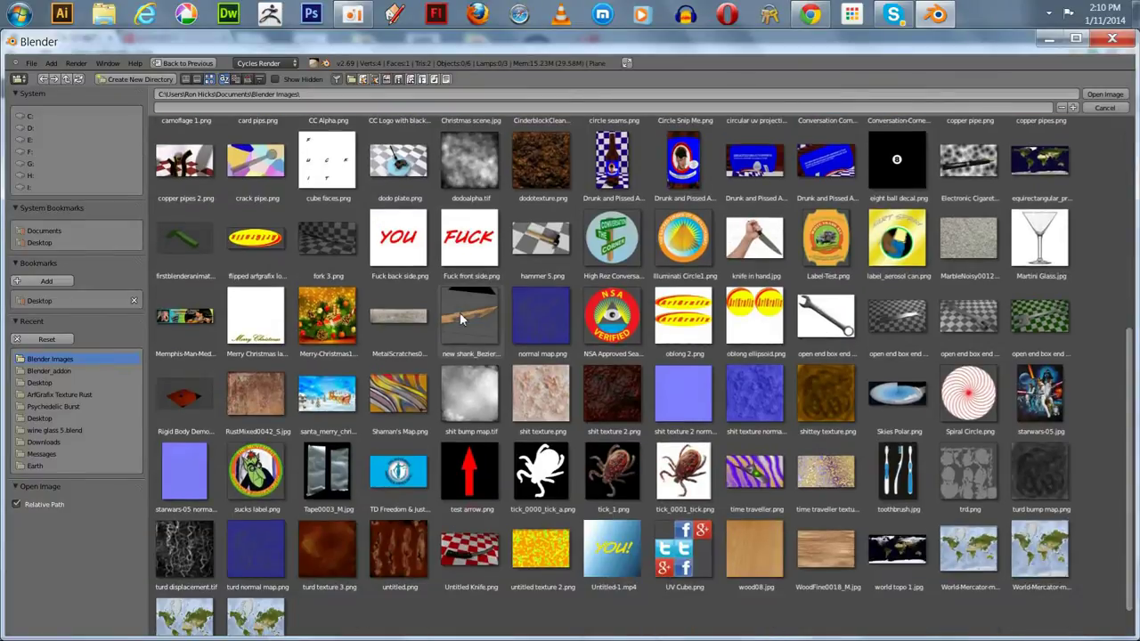
scroll(460, 319, down, 1)
scroll(459, 319, up, 2)
scroll(460, 319, up, 6)
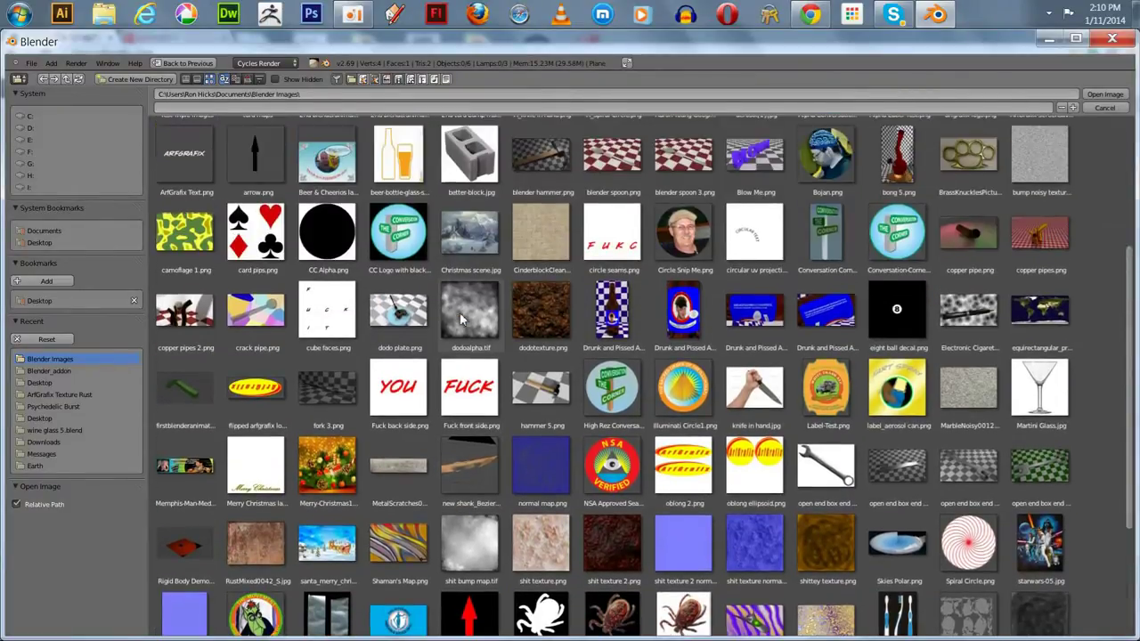
scroll(461, 319, down, 7)
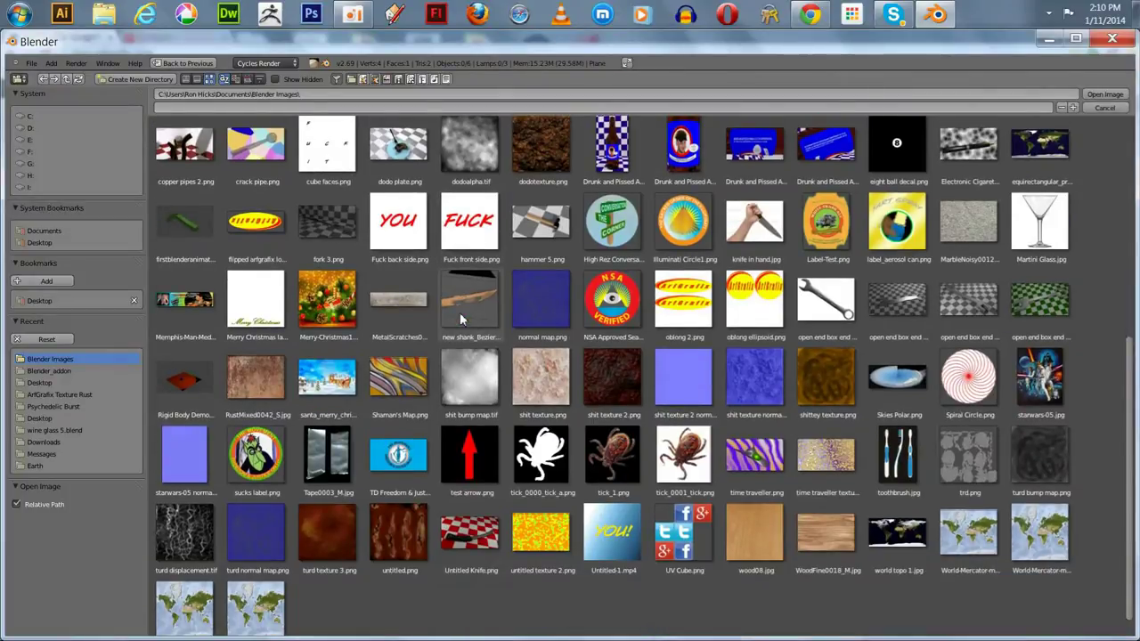
scroll(459, 312, up, 5)
scroll(459, 316, up, 7)
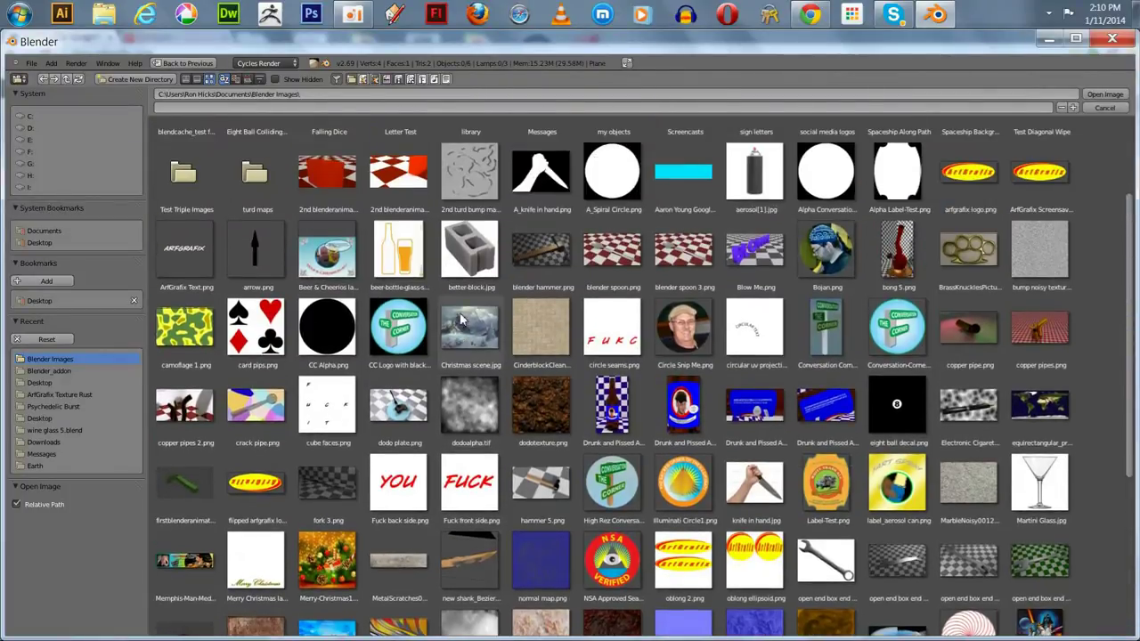
scroll(460, 316, down, 7)
scroll(461, 319, down, 2)
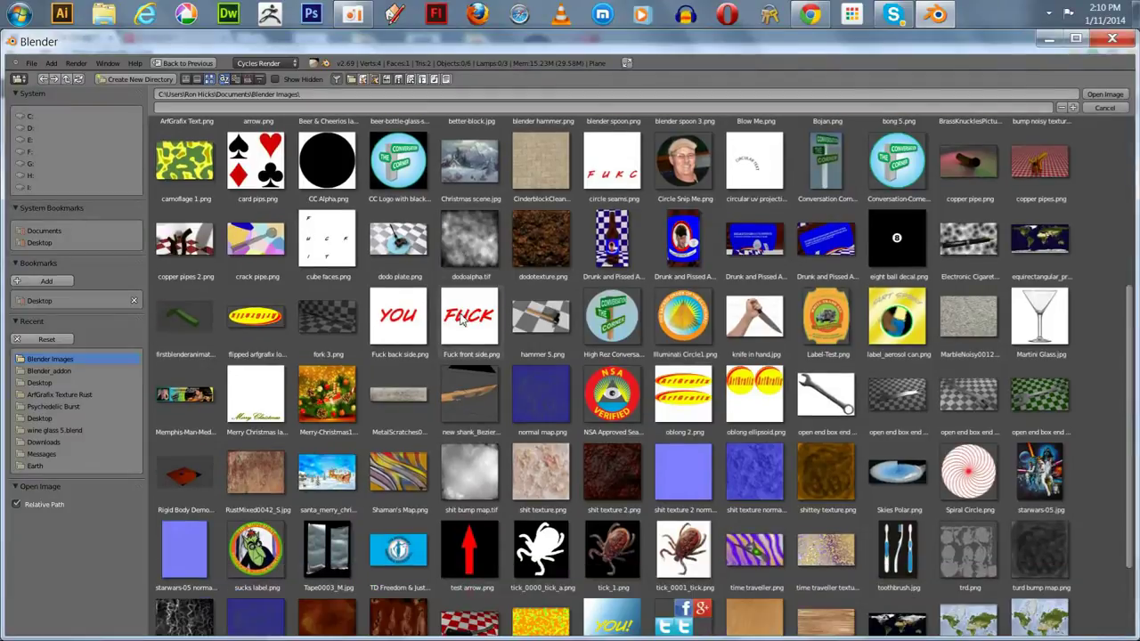
scroll(461, 320, down, 2)
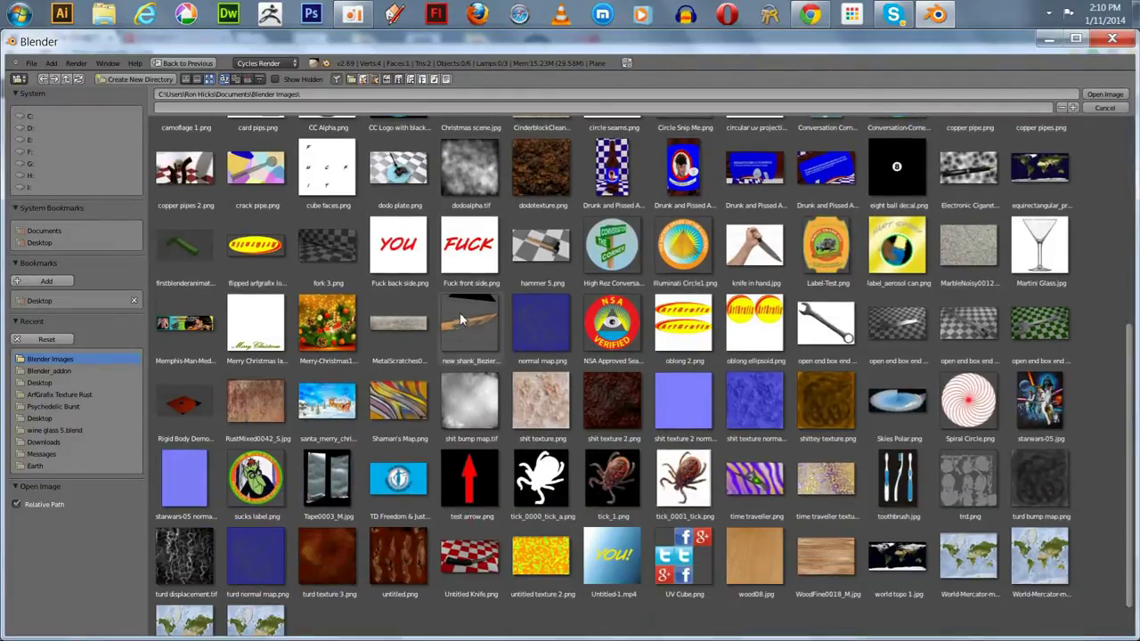
scroll(459, 319, up, 10)
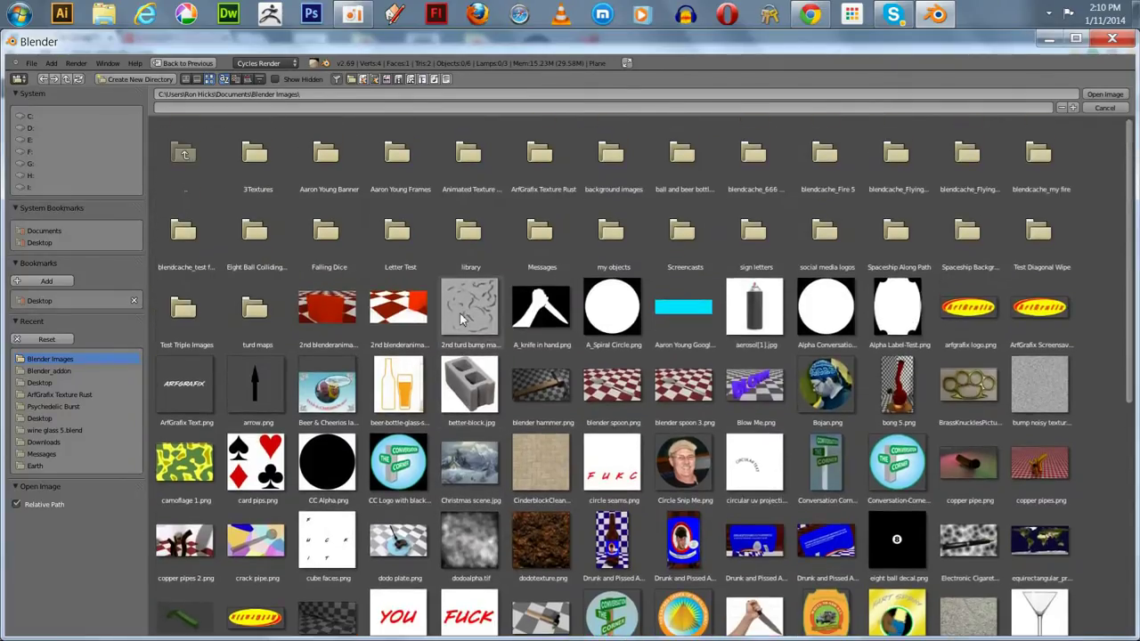
click(964, 386)
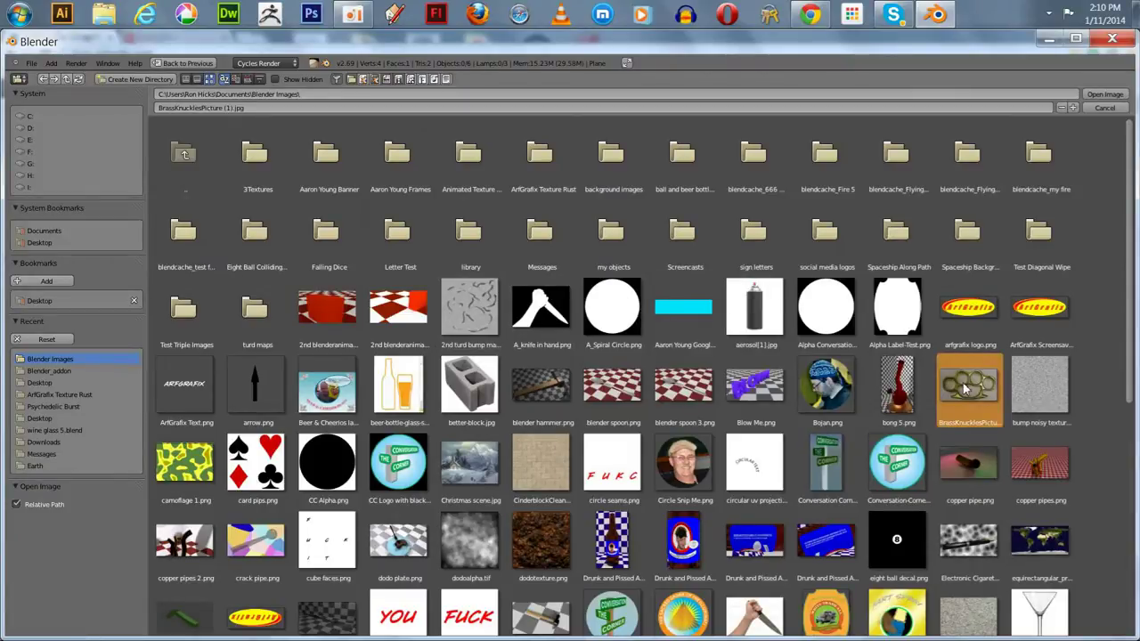
click(1104, 95)
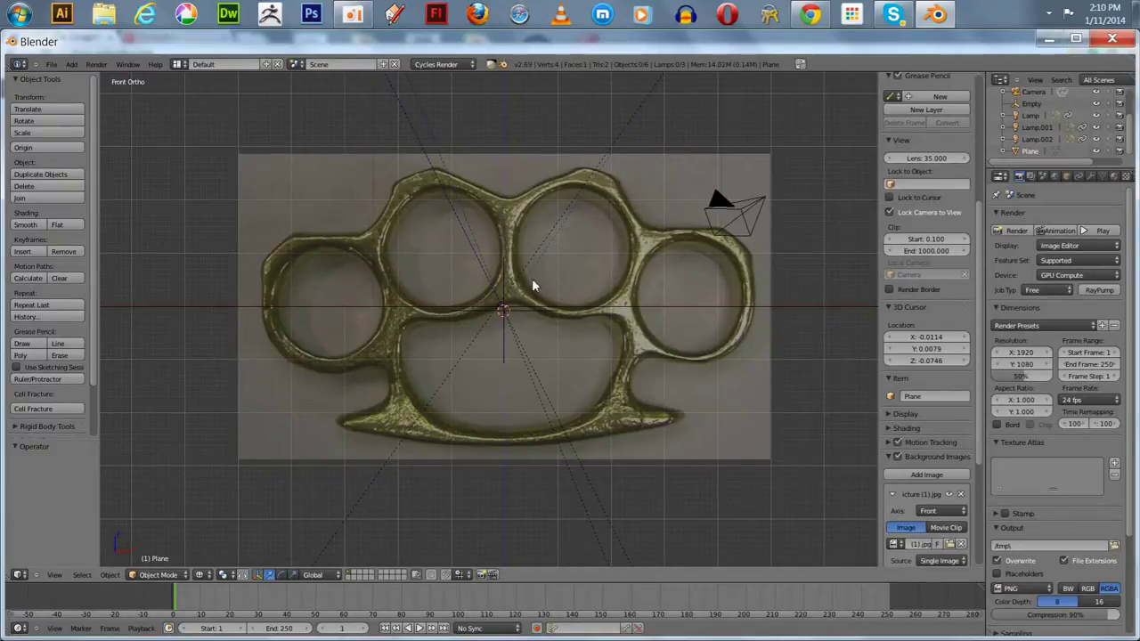
Pan the photo to the right and add a Bezier circle curve.
shift+middle_drag(369, 285, 597, 314)
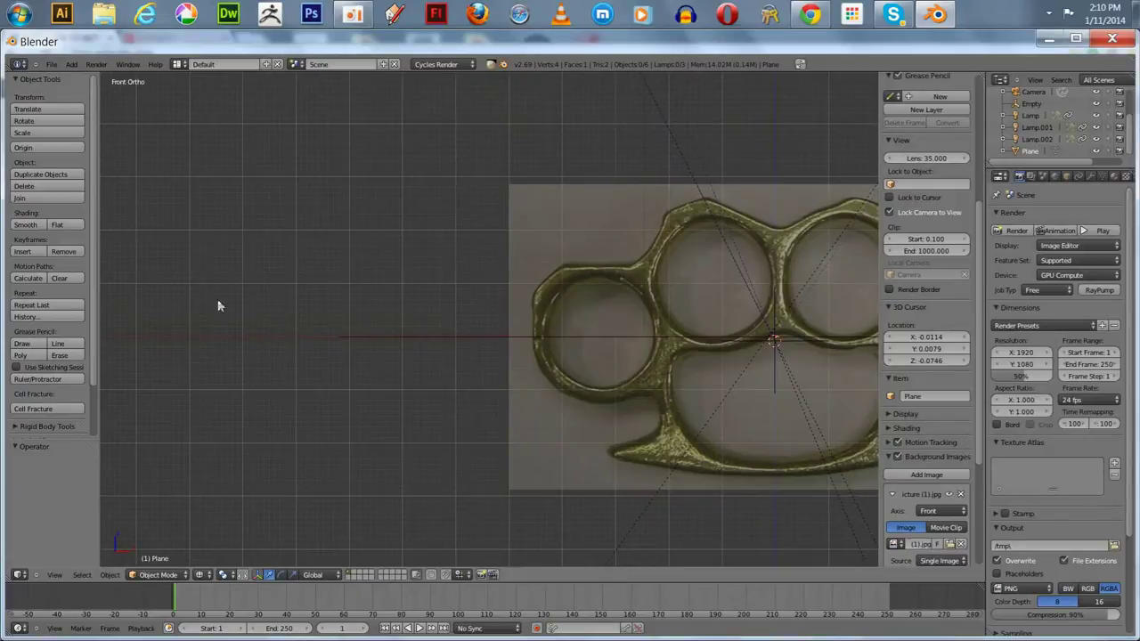
key(shift+a)
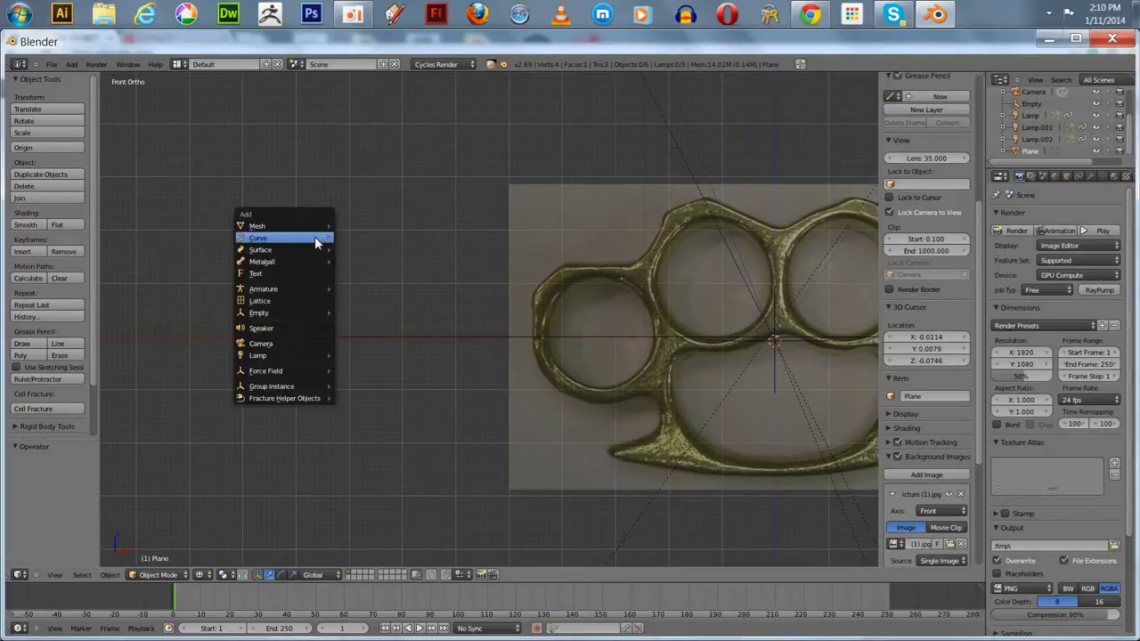
mouse_move(317, 238)
click(363, 251)
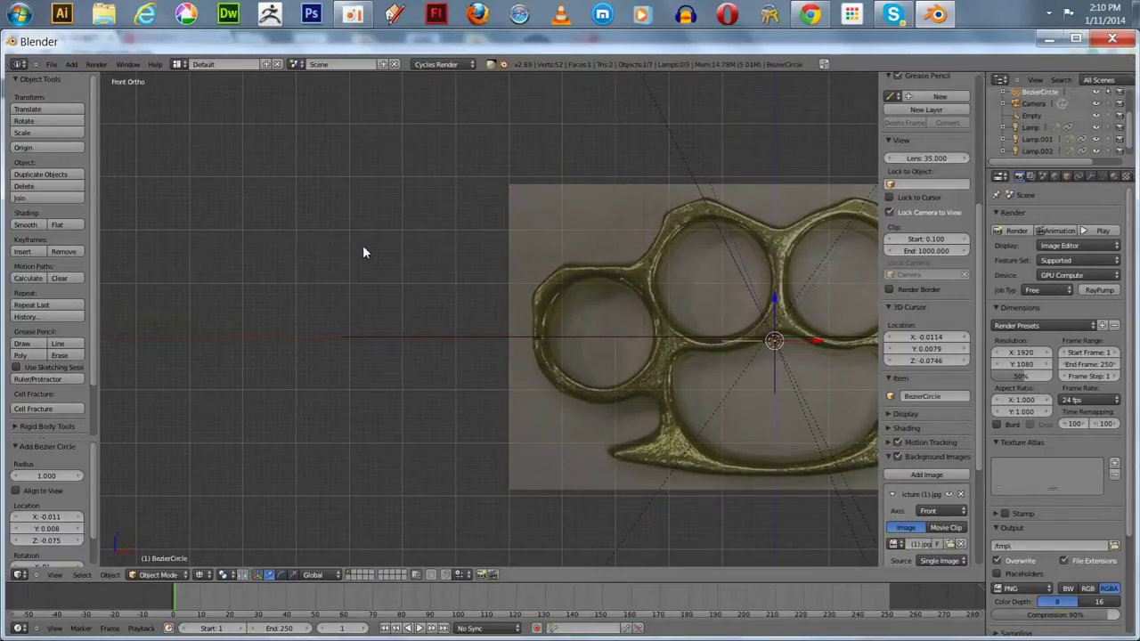
scroll(366, 250, down, 3)
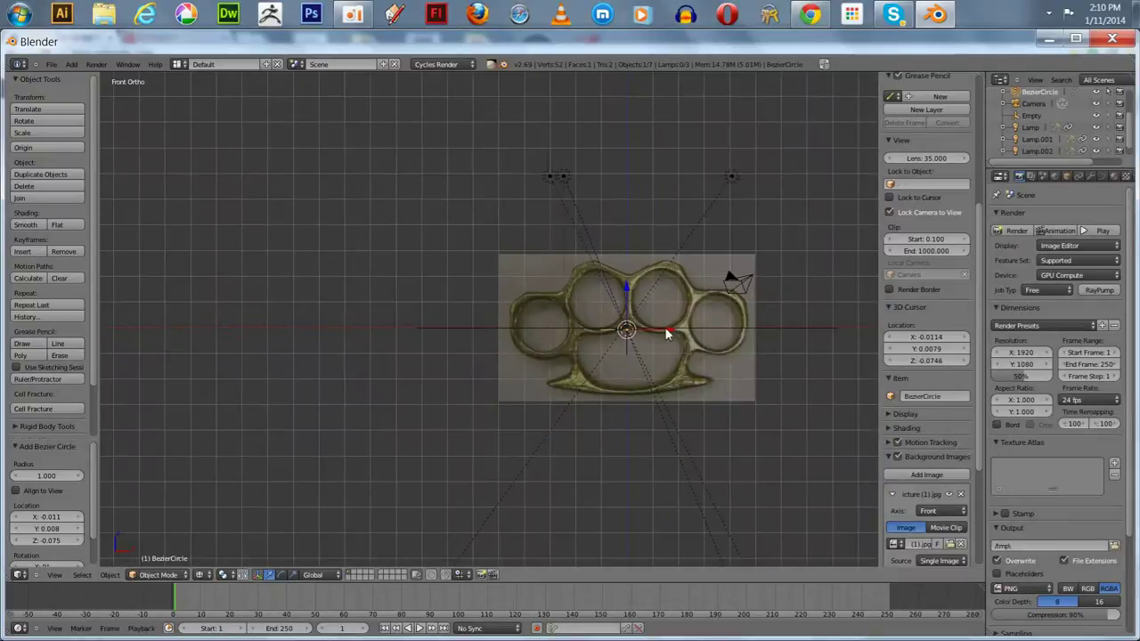
Move the circle left along X, rotate it 90° on X, and raise it along Z.
key(g)
key(x)
click(311, 343)
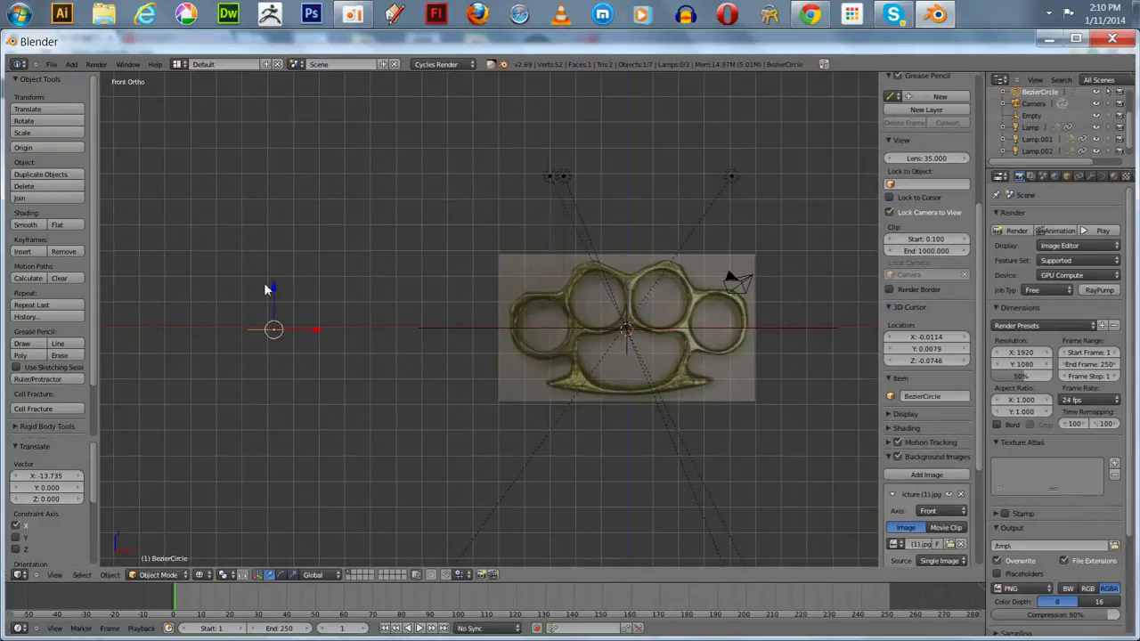
key(r)
key(x)
key(9)
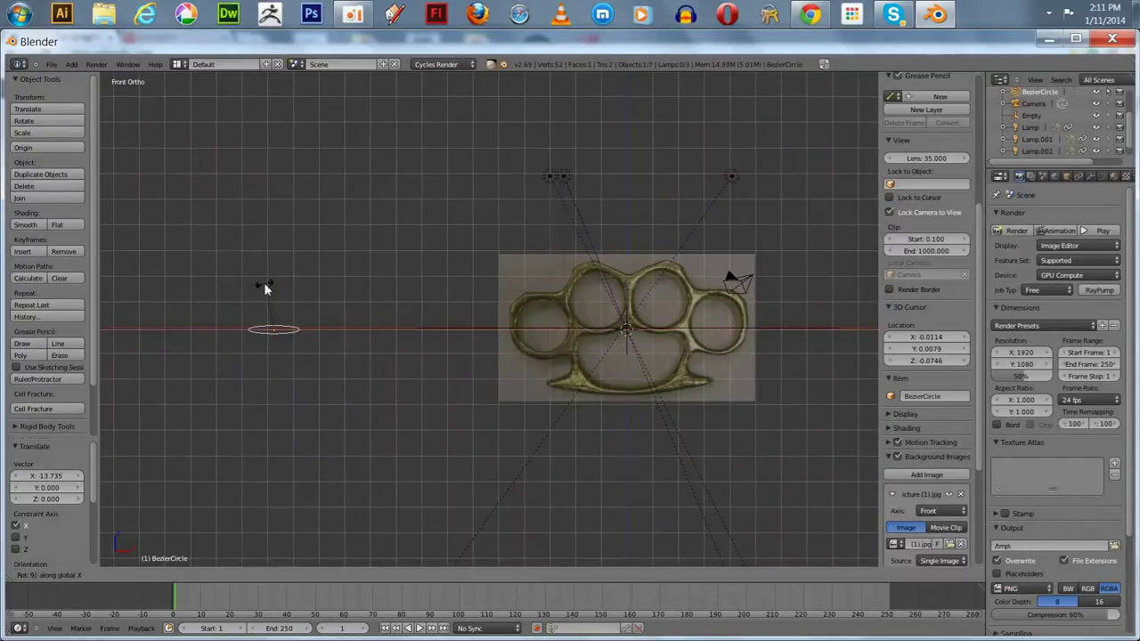
key(0)
key(Return)
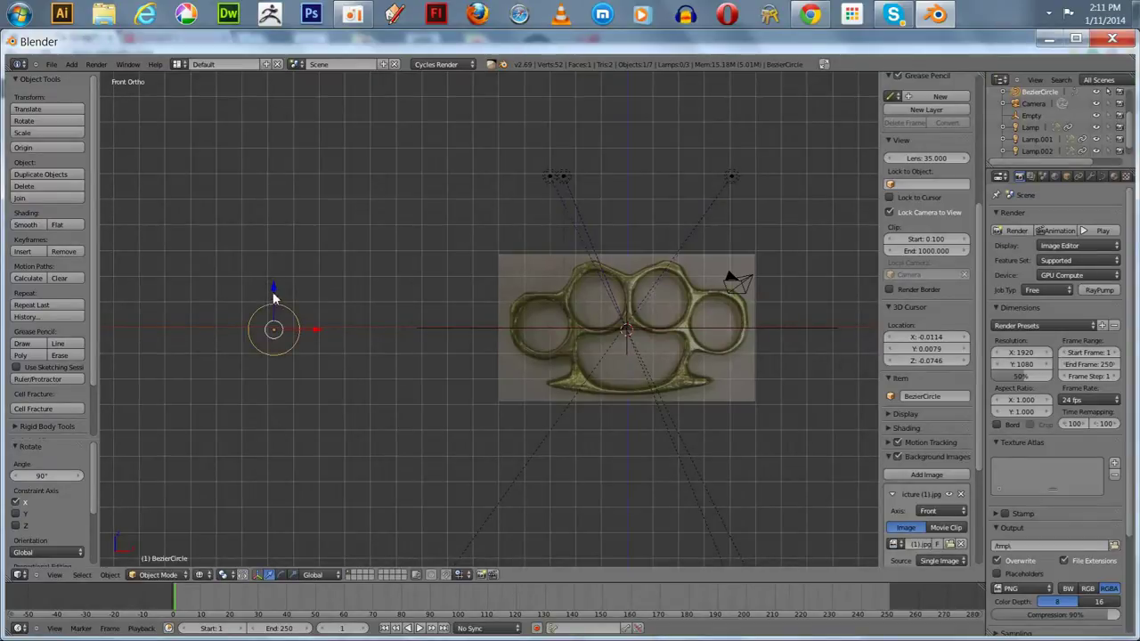
drag(274, 292, 274, 121)
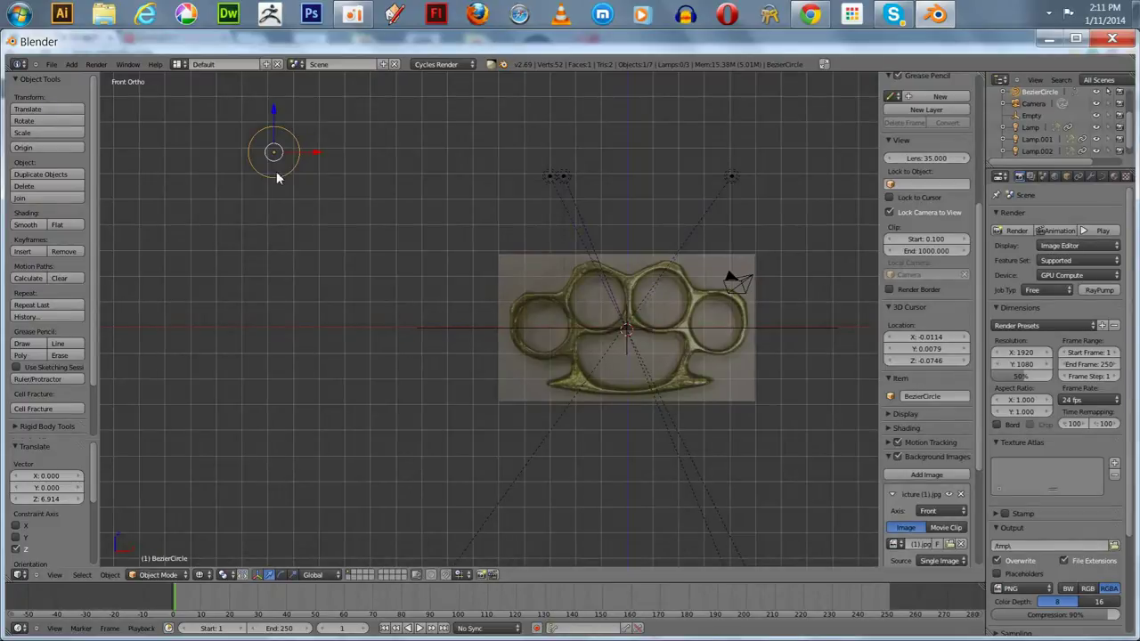
Duplicate the circle and stack the first copies downward along the Z axis.
key(shift+d)
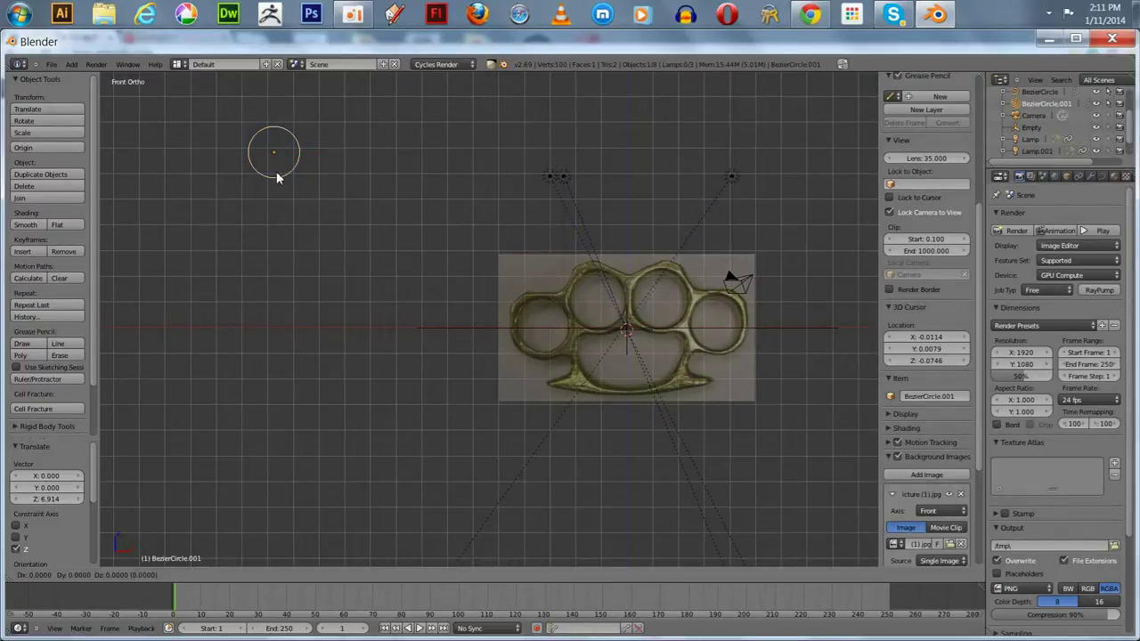
right_click(276, 178)
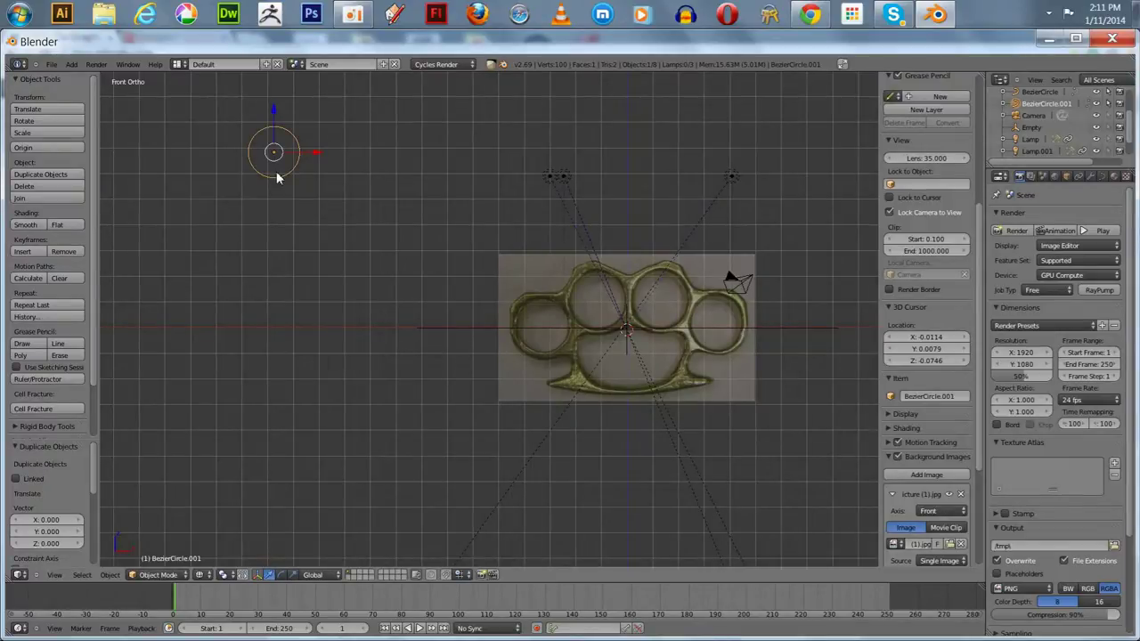
key(g)
key(z)
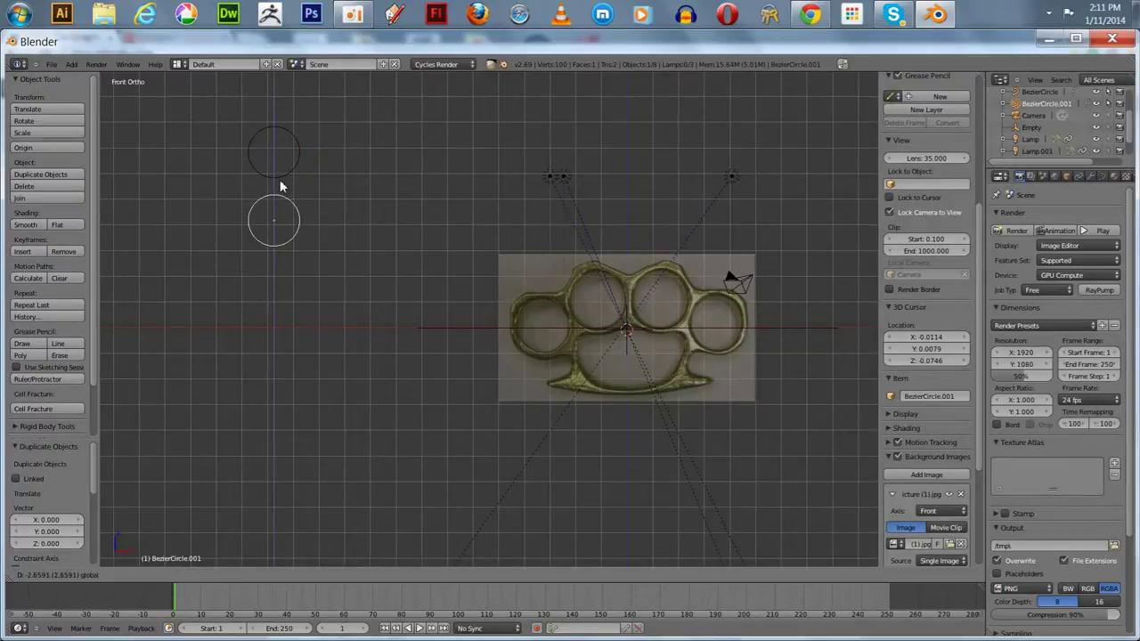
click(280, 182)
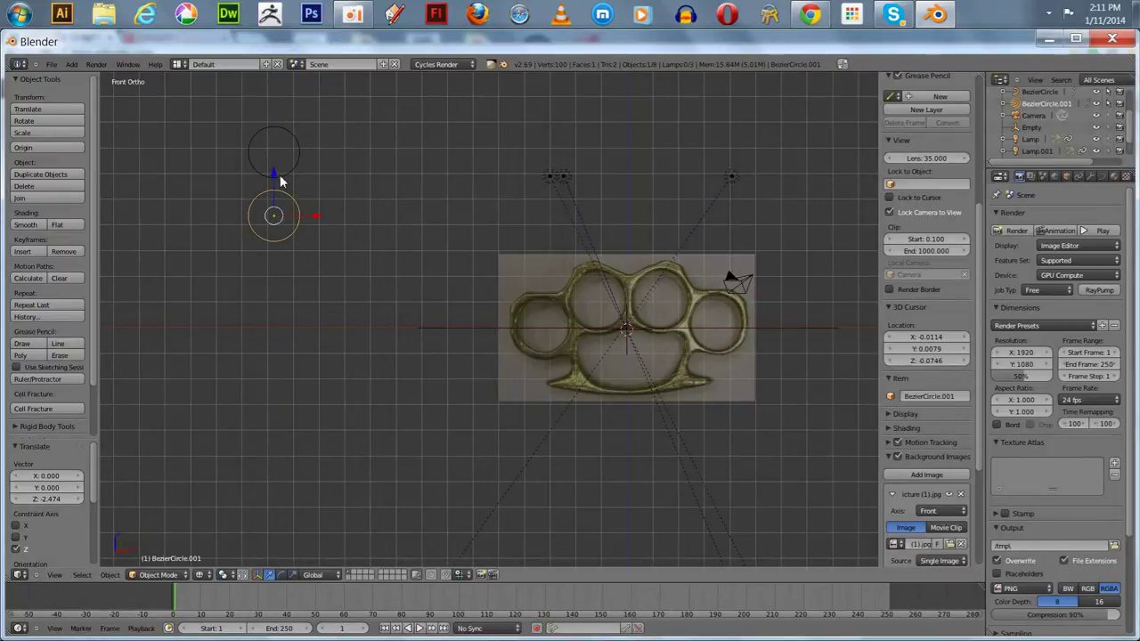
key(shift+d)
click(281, 181)
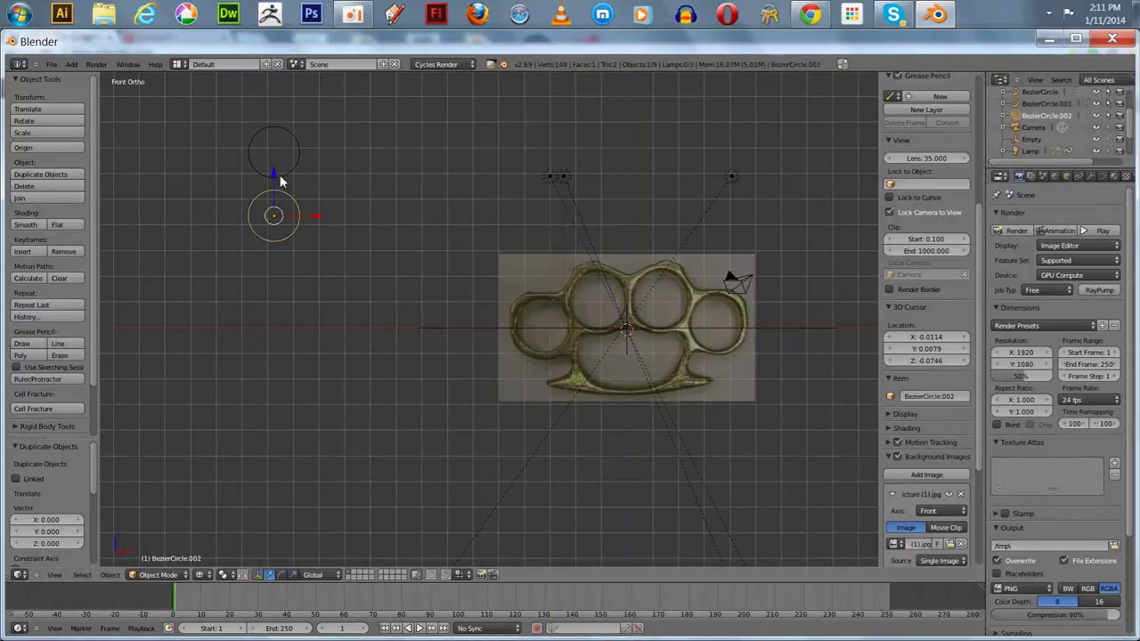
key(shift+d)
key(z)
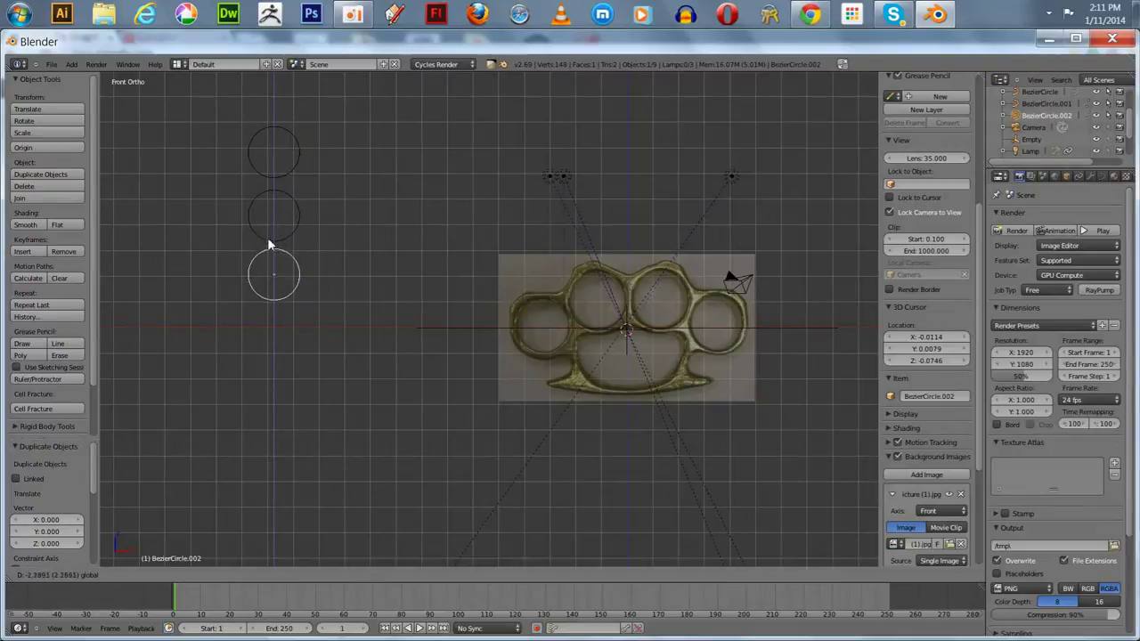
click(272, 247)
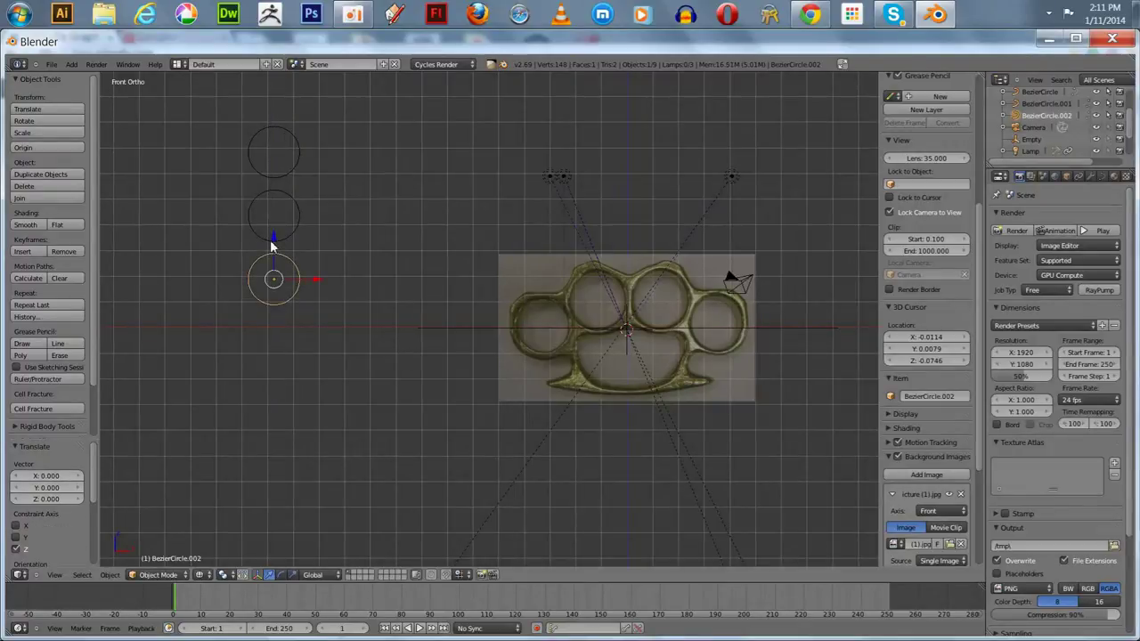
Add further copies down the Z axis to complete a column of six circles.
key(shift+d)
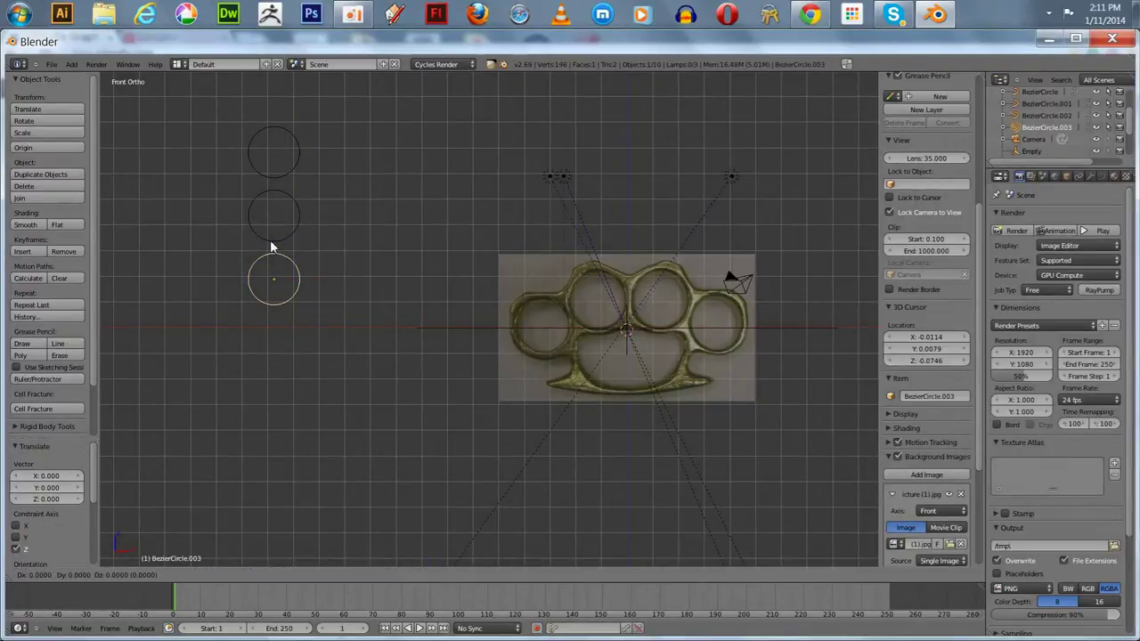
click(273, 247)
drag(272, 244, 260, 308)
key(shift+d)
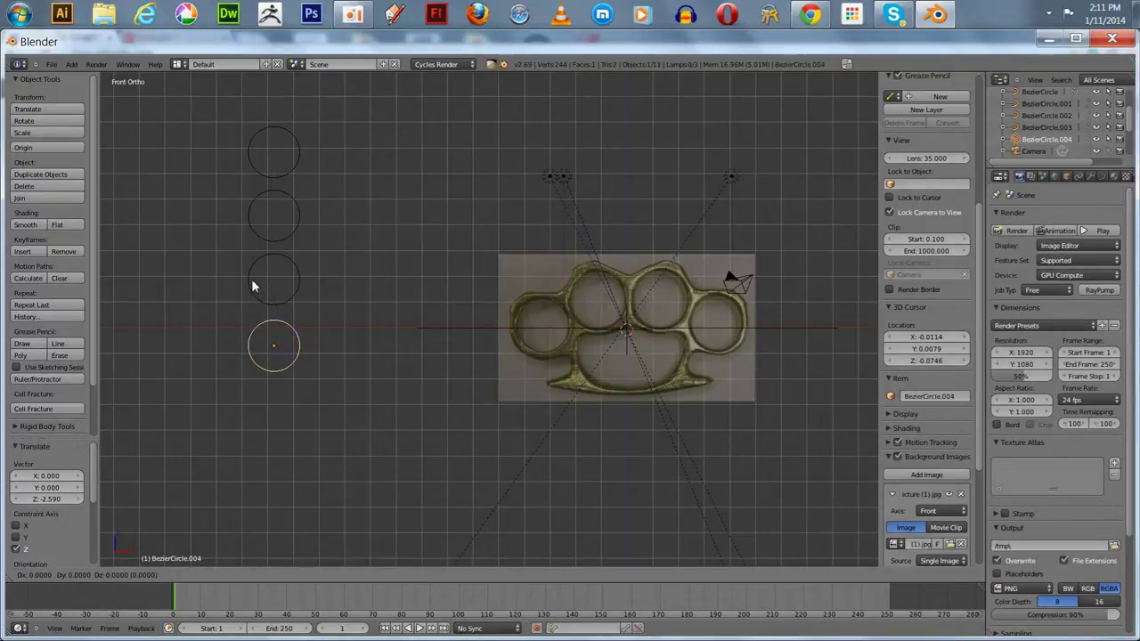
click(253, 353)
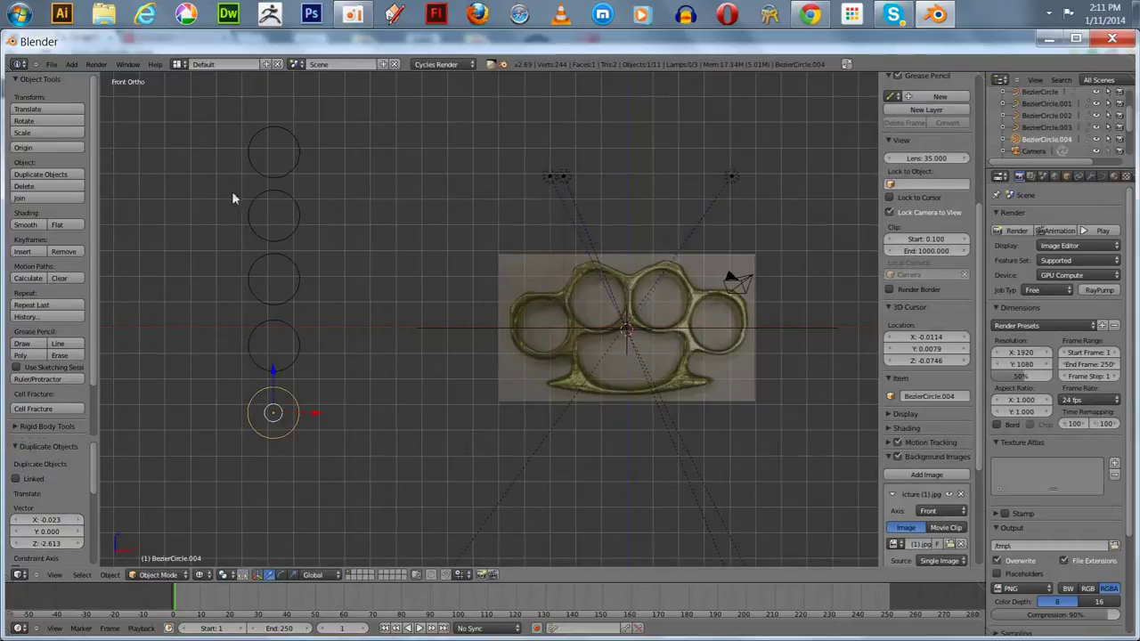
key(shift+d)
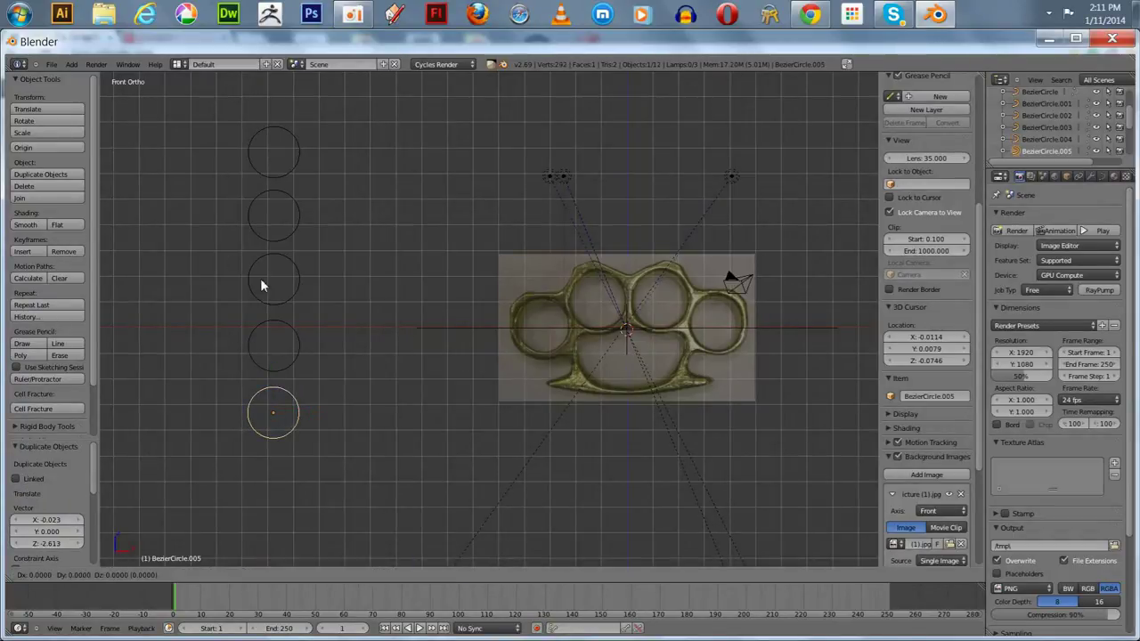
key(z)
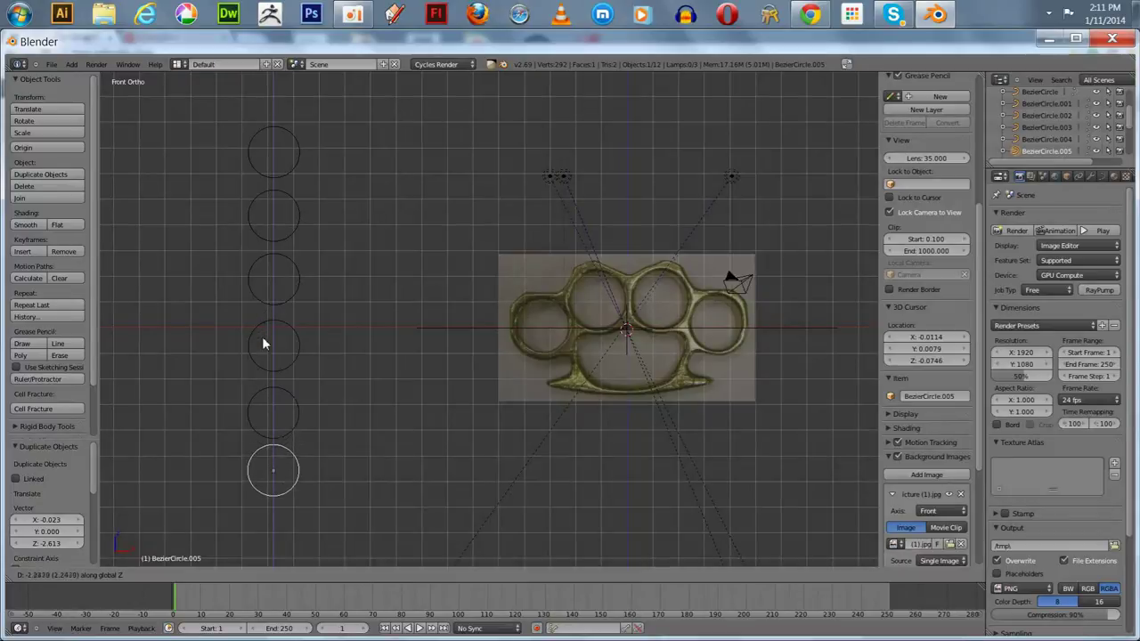
click(258, 346)
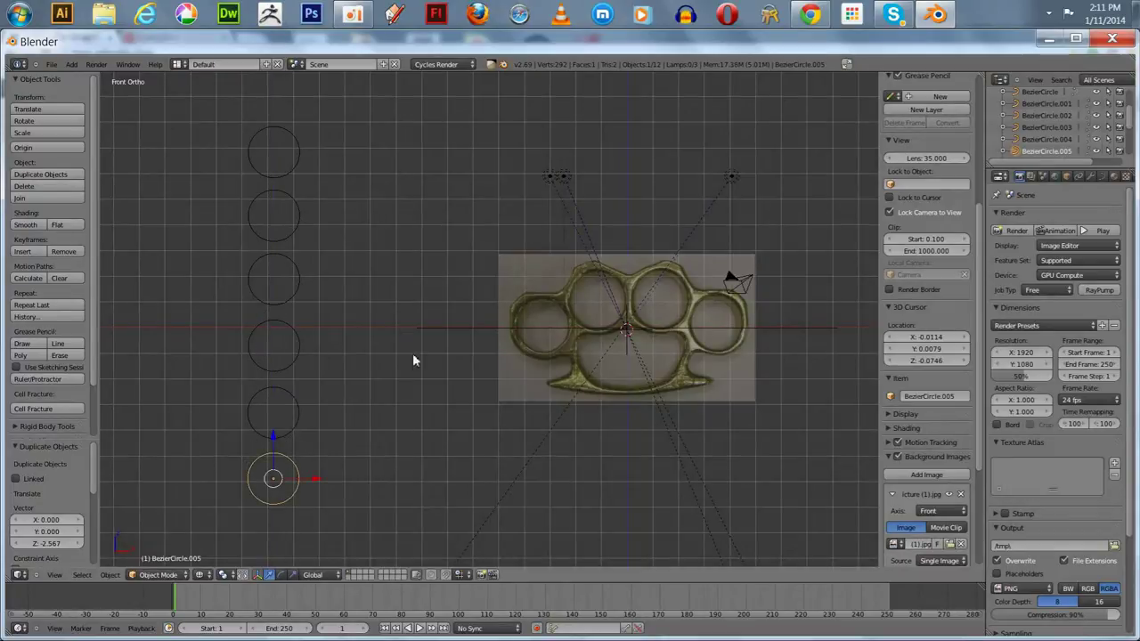
Select the second circle, show its Curve data settings, and start moving it onto the photo.
right_click(250, 218)
right_click(249, 149)
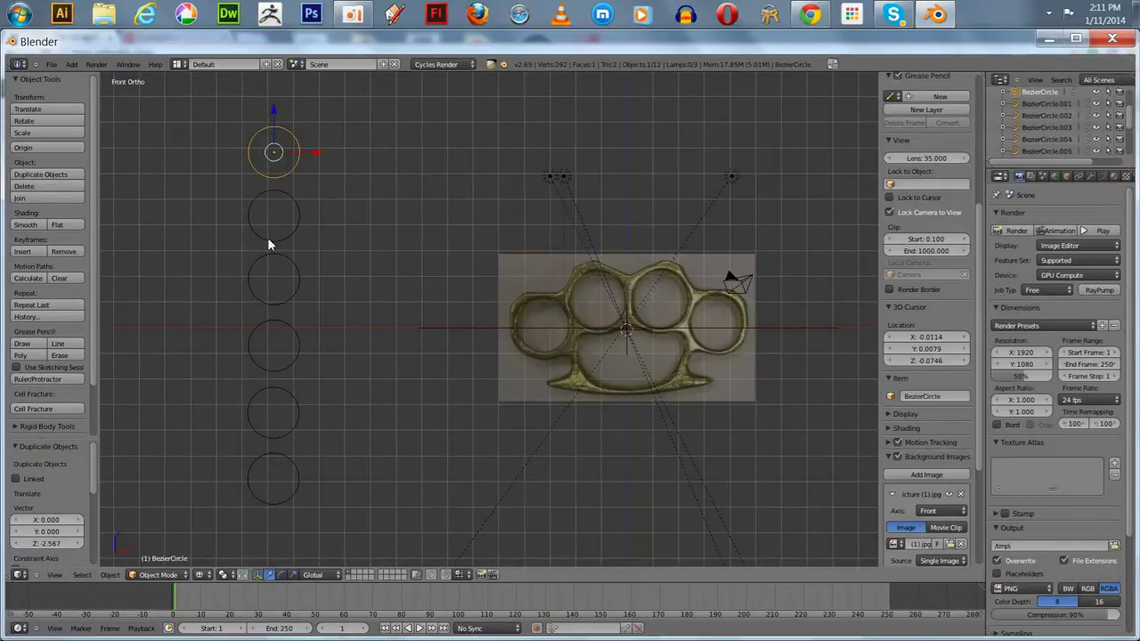
right_click(268, 237)
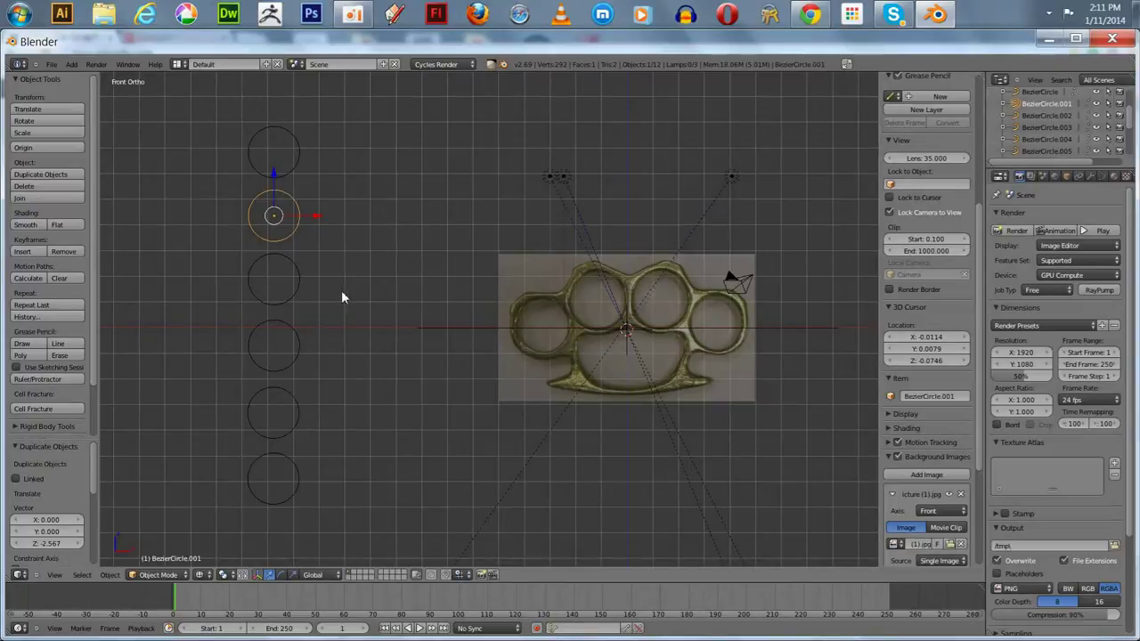
click(1103, 177)
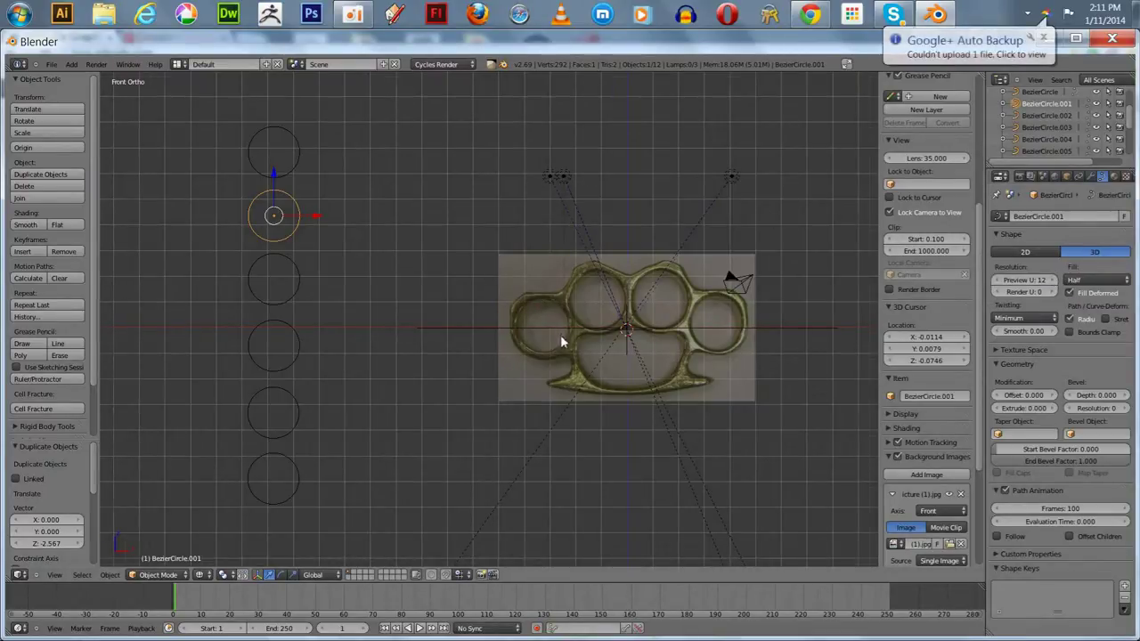
shift+middle_drag(560, 335, 525, 326)
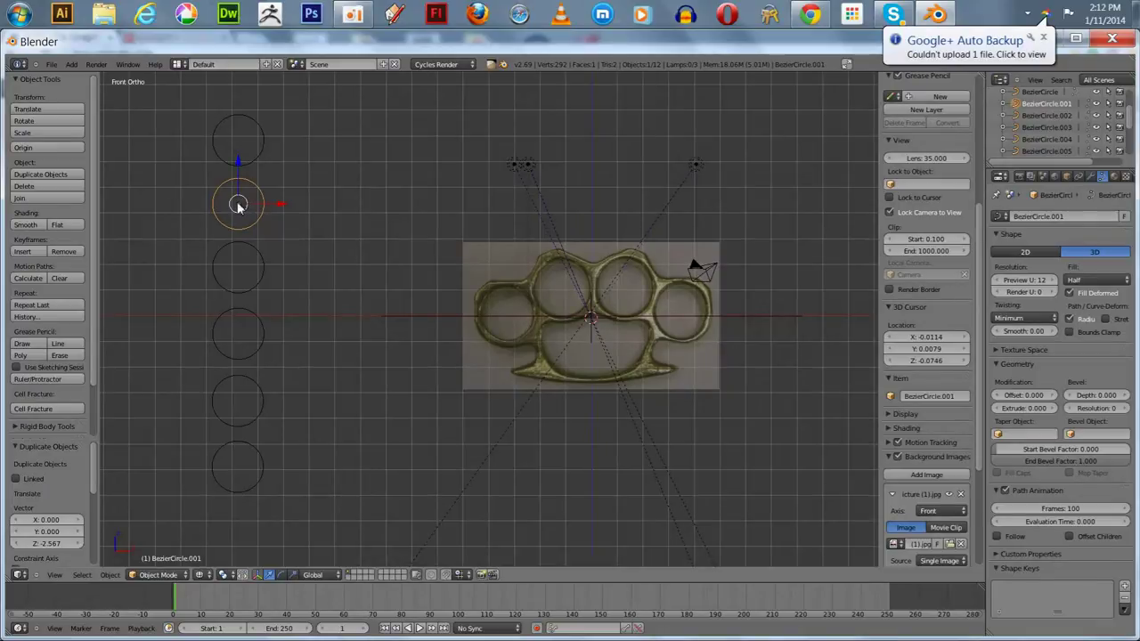
key(g)
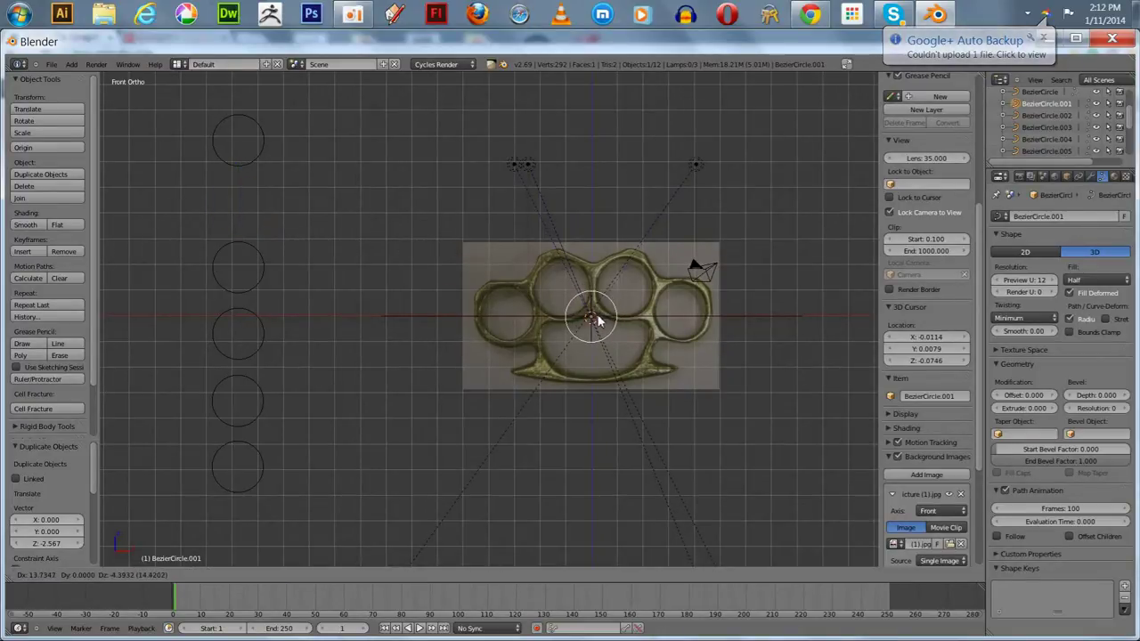
Place the circle at the knuckles' centre, scale it up, and enter Edit Mode.
click(601, 322)
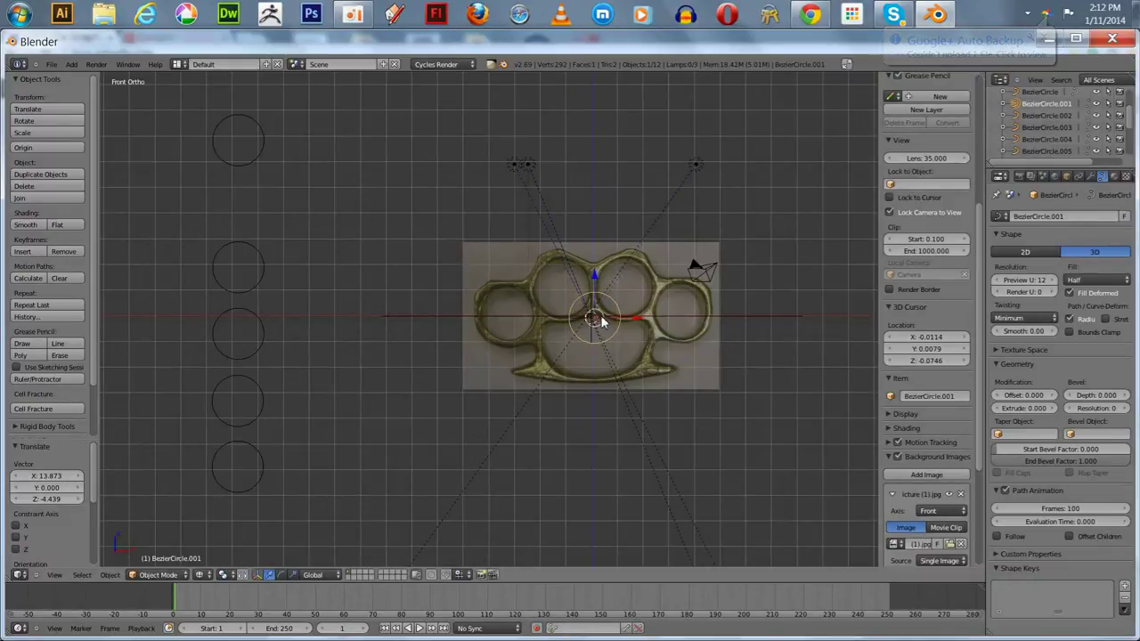
key(s)
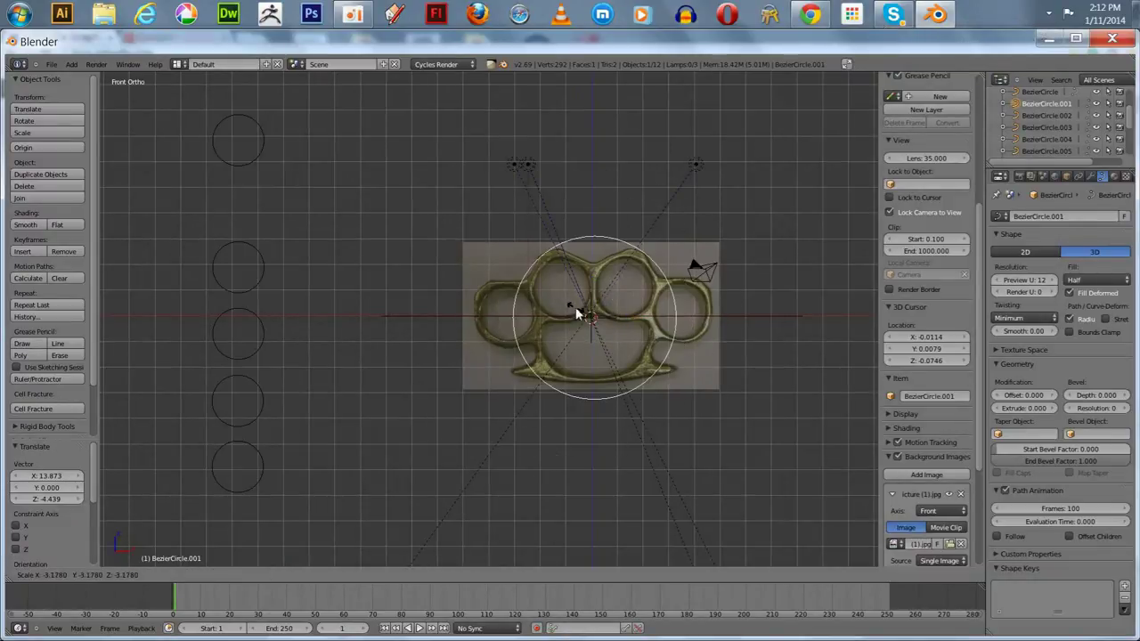
click(577, 315)
key(Tab)
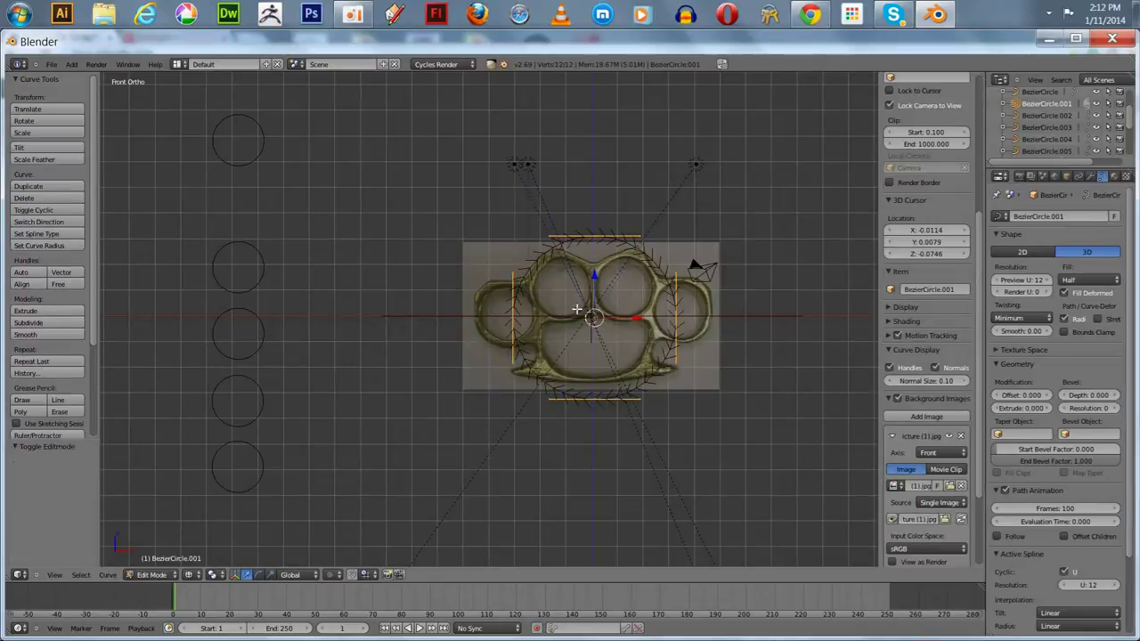
scroll(558, 296, up, 2)
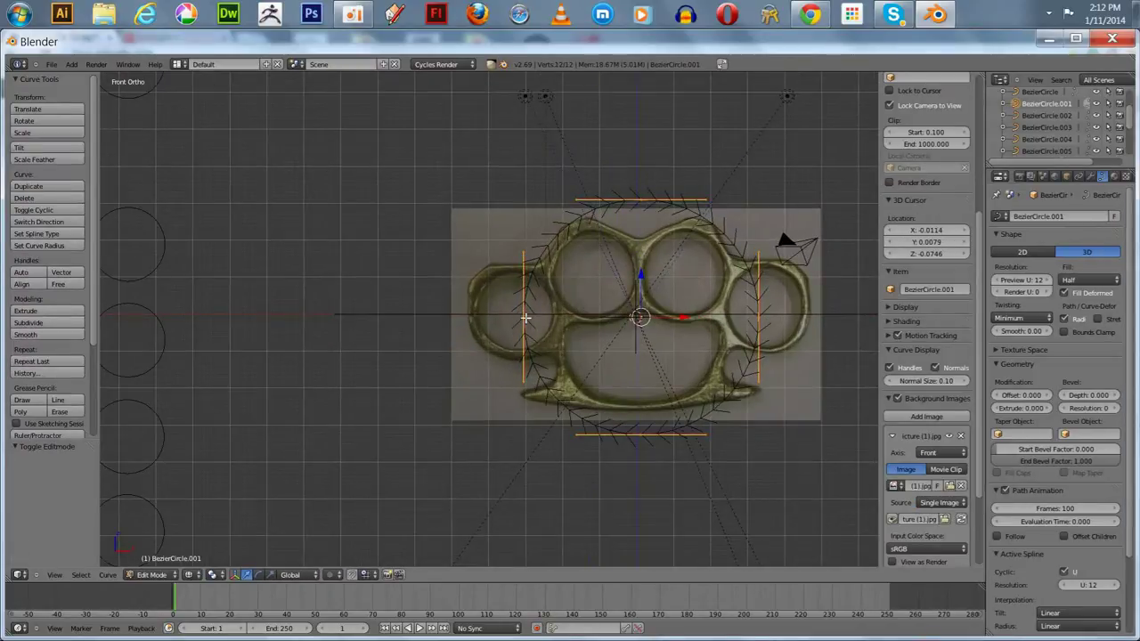
Move the left and right curve points out to the knuckles' side edges.
key(g)
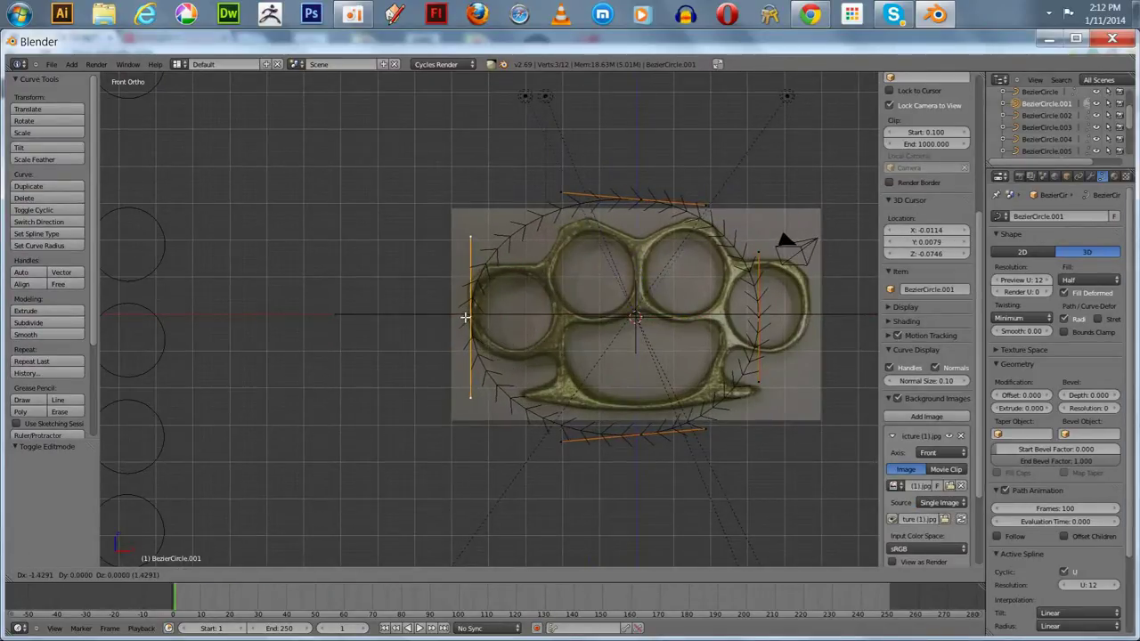
click(467, 318)
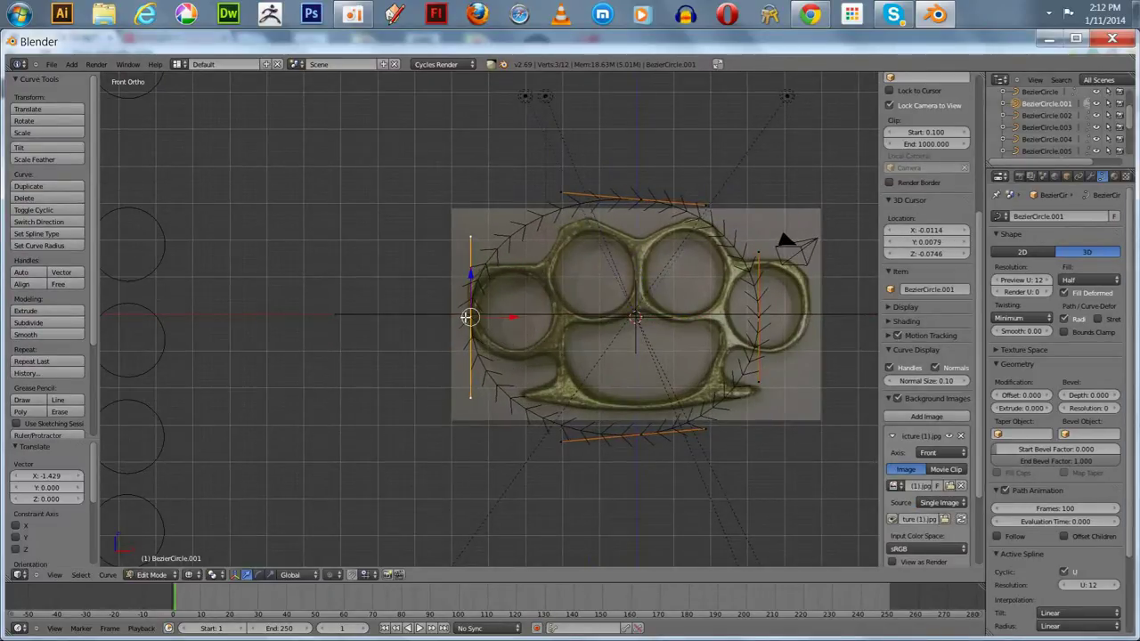
right_click(759, 317)
drag(802, 310, 818, 310)
click(817, 310)
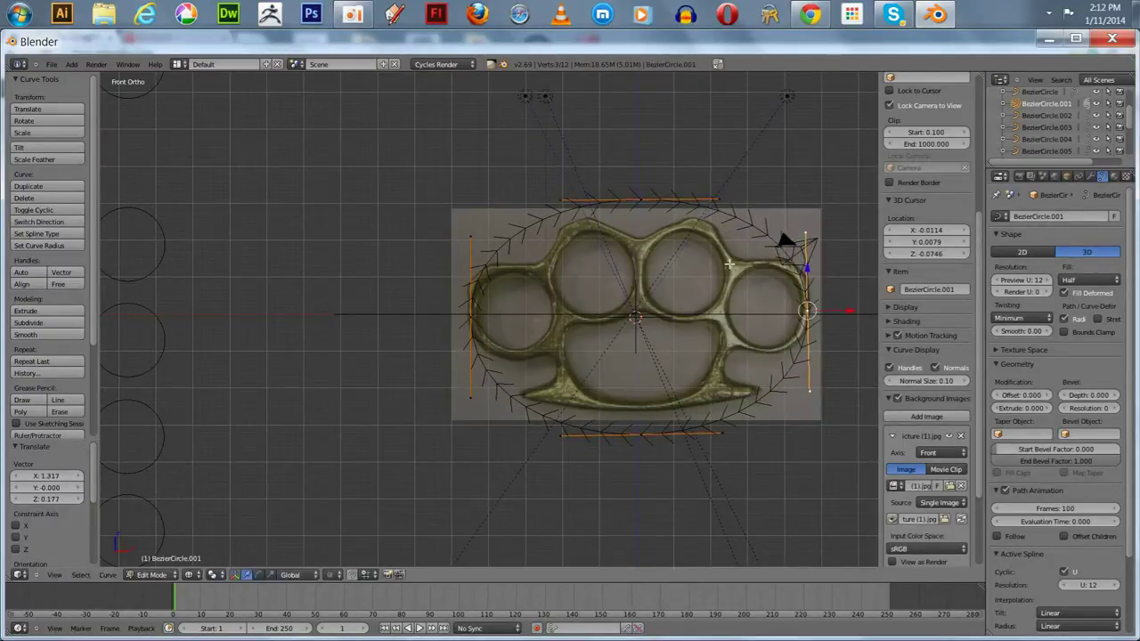
Fit the top and bottom points to the knuckles' upper and lower edges, then deselect all.
right_click(640, 204)
key(g)
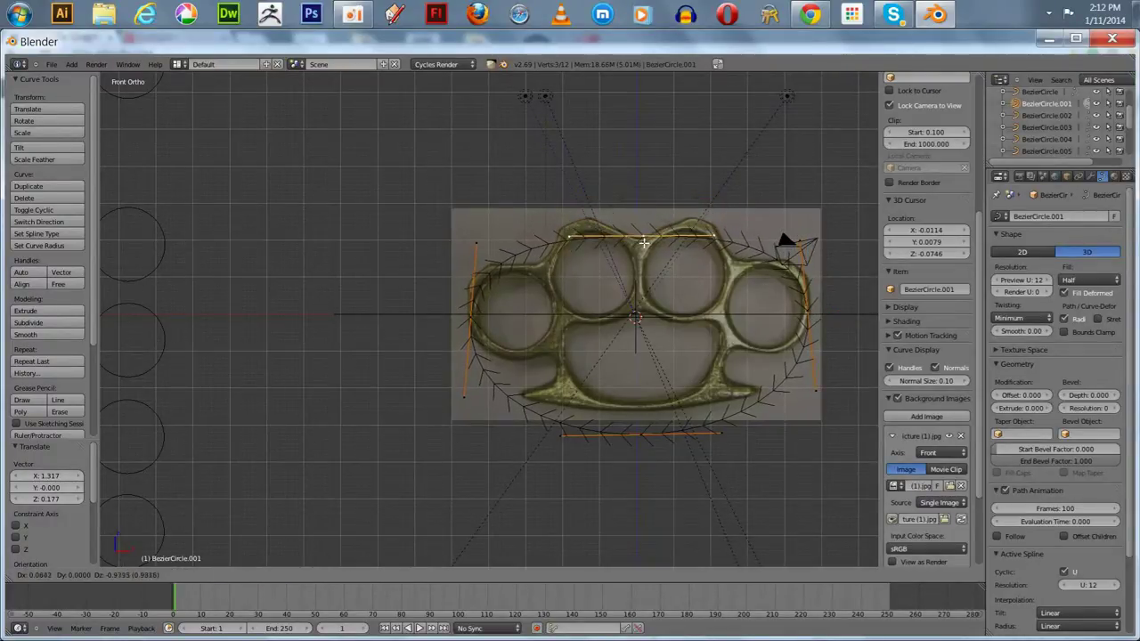
click(640, 239)
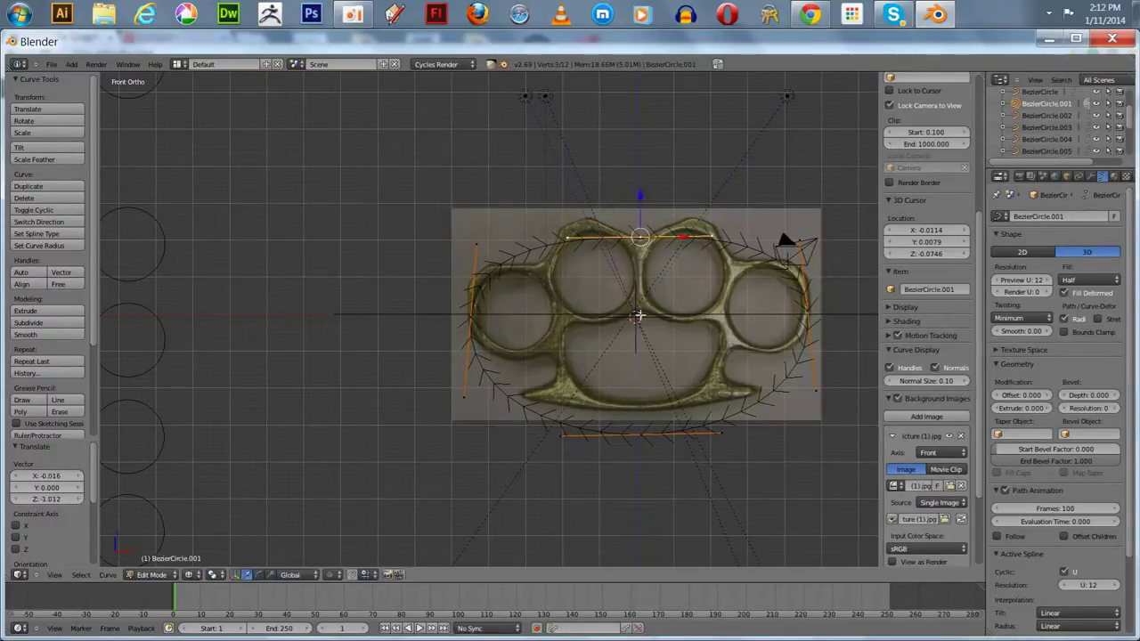
right_click(641, 438)
key(g)
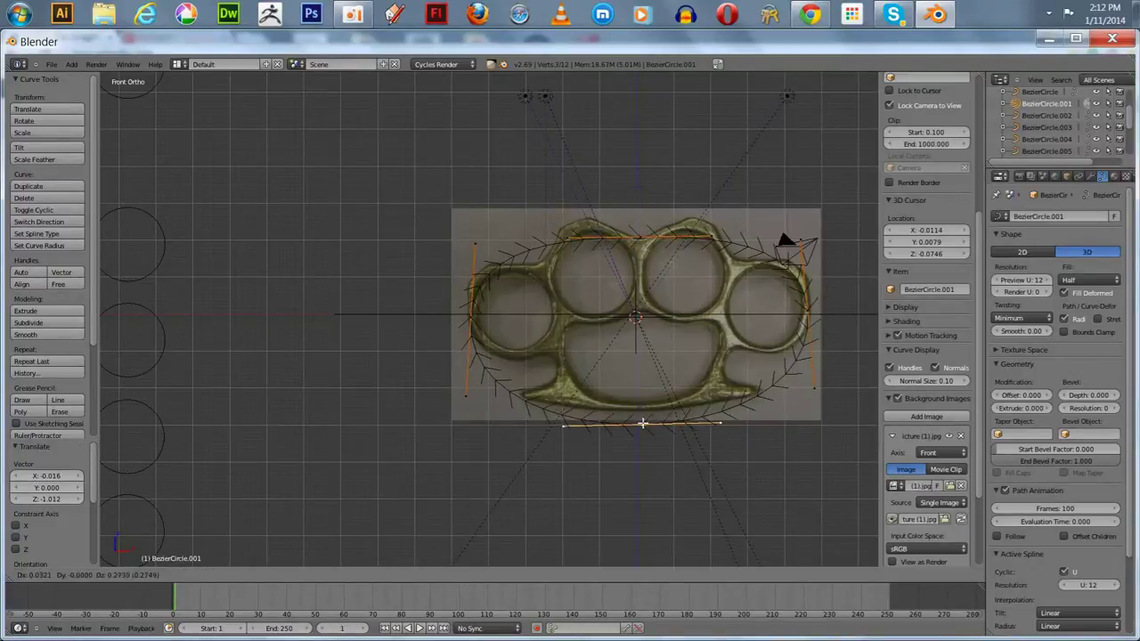
click(642, 411)
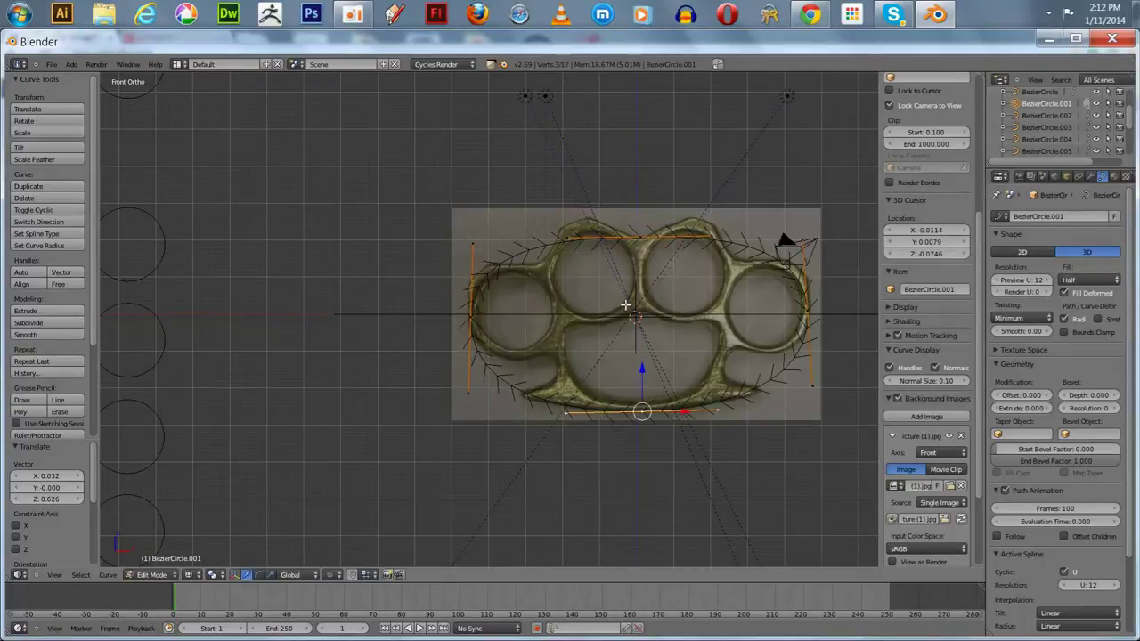
shift+middle_drag(627, 305, 571, 290)
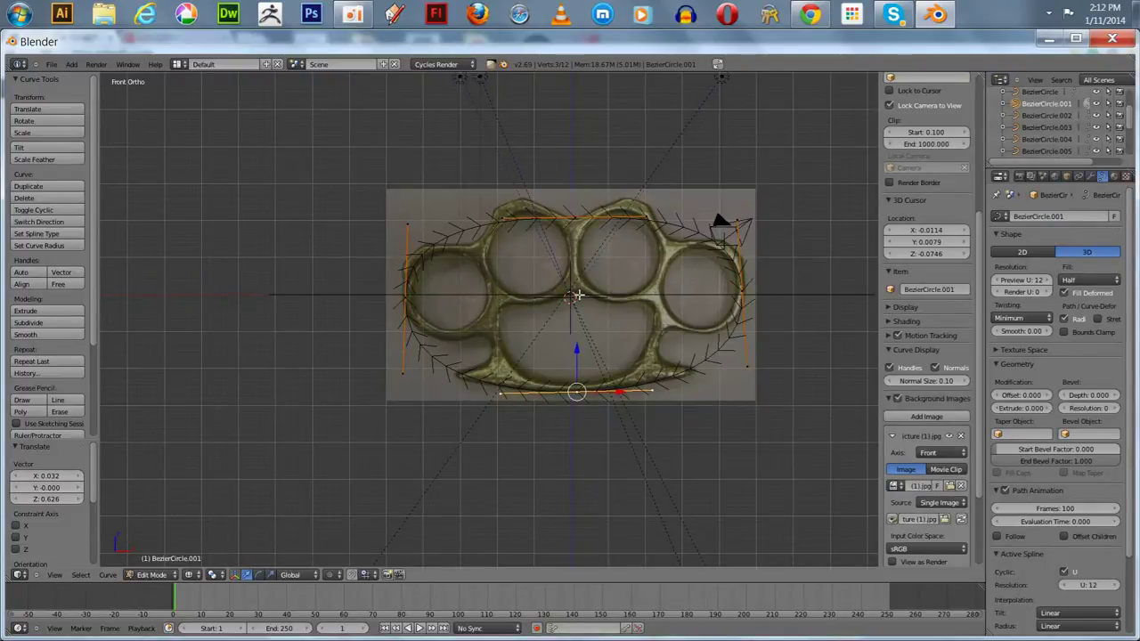
key(Tab)
key(Tab)
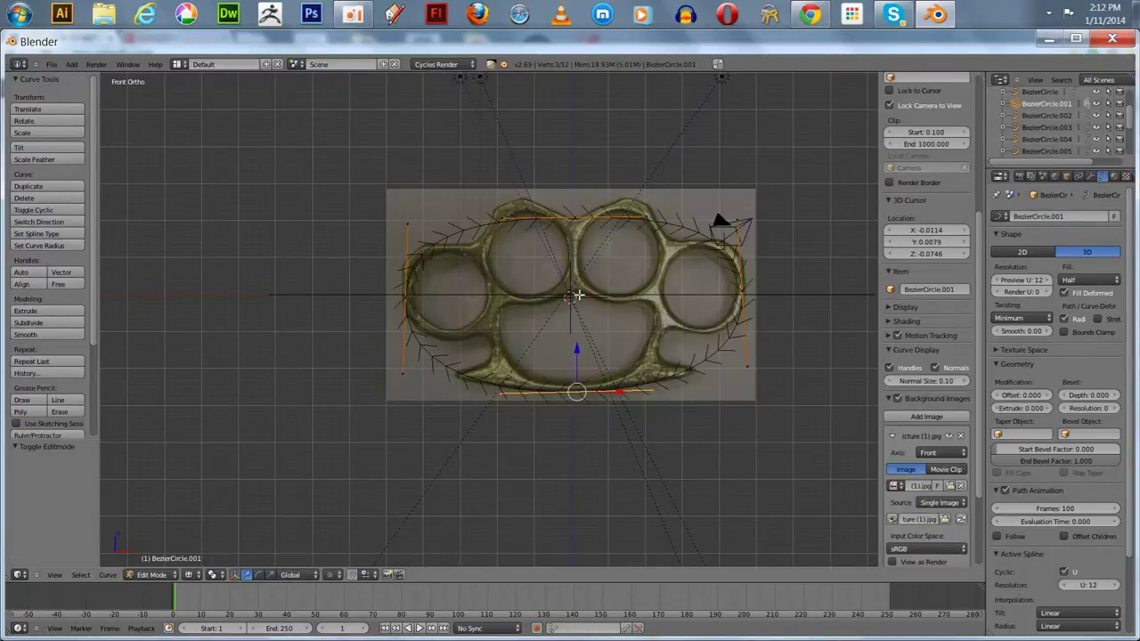
key(a)
key(a)
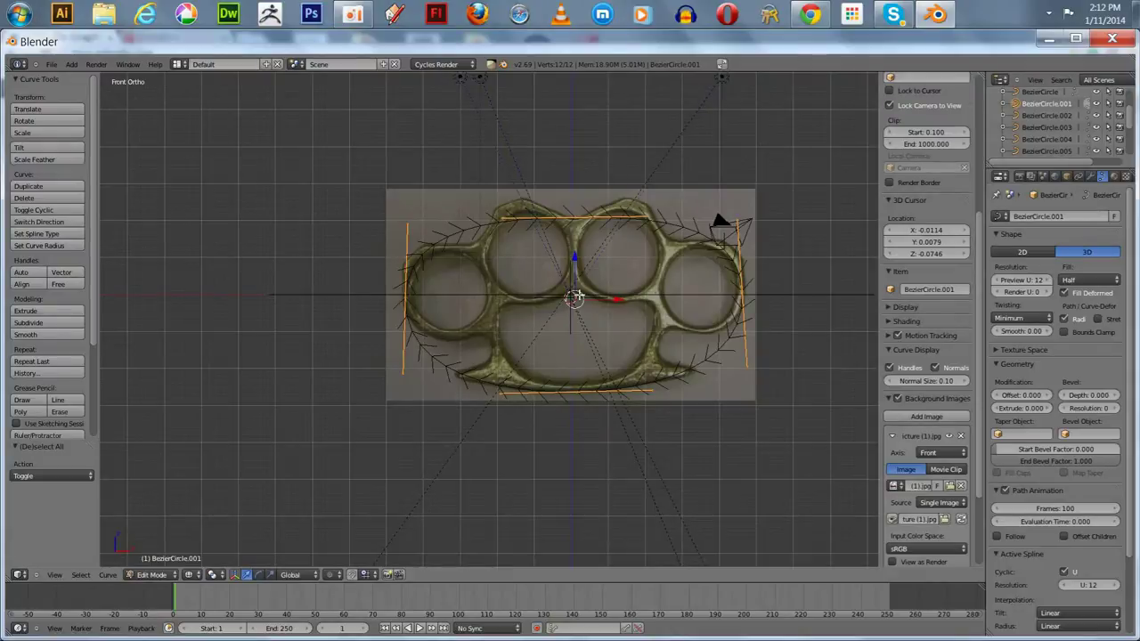
Subdivide the outline curve and drag four new points onto the knuckles' outer edge.
click(39, 324)
scroll(456, 279, up, 2)
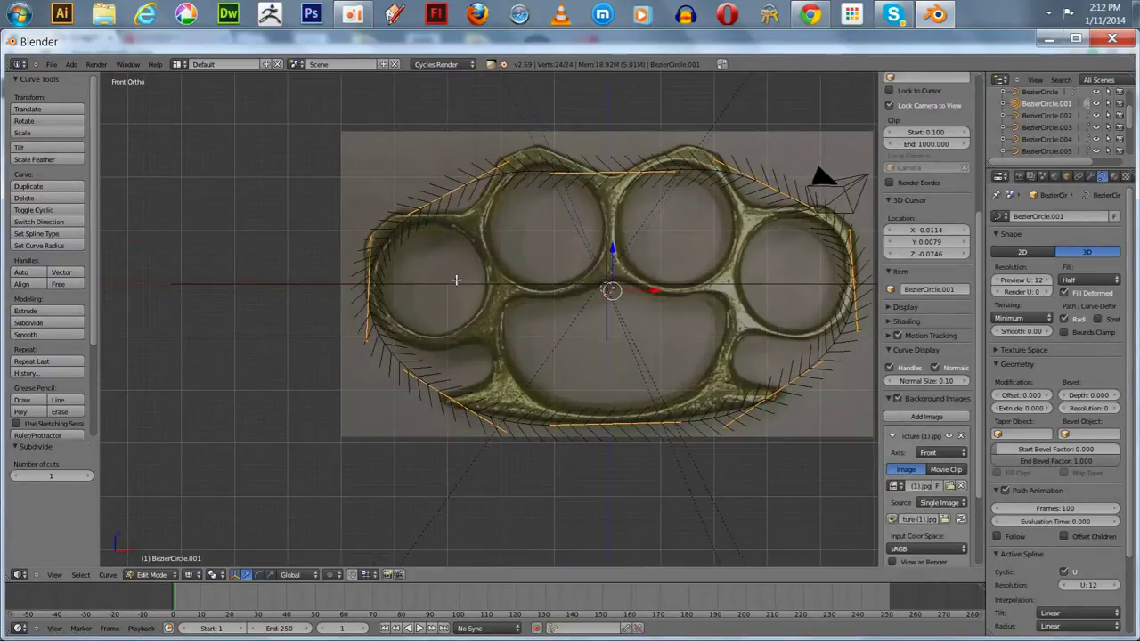
shift+scroll(473, 279, up, 3)
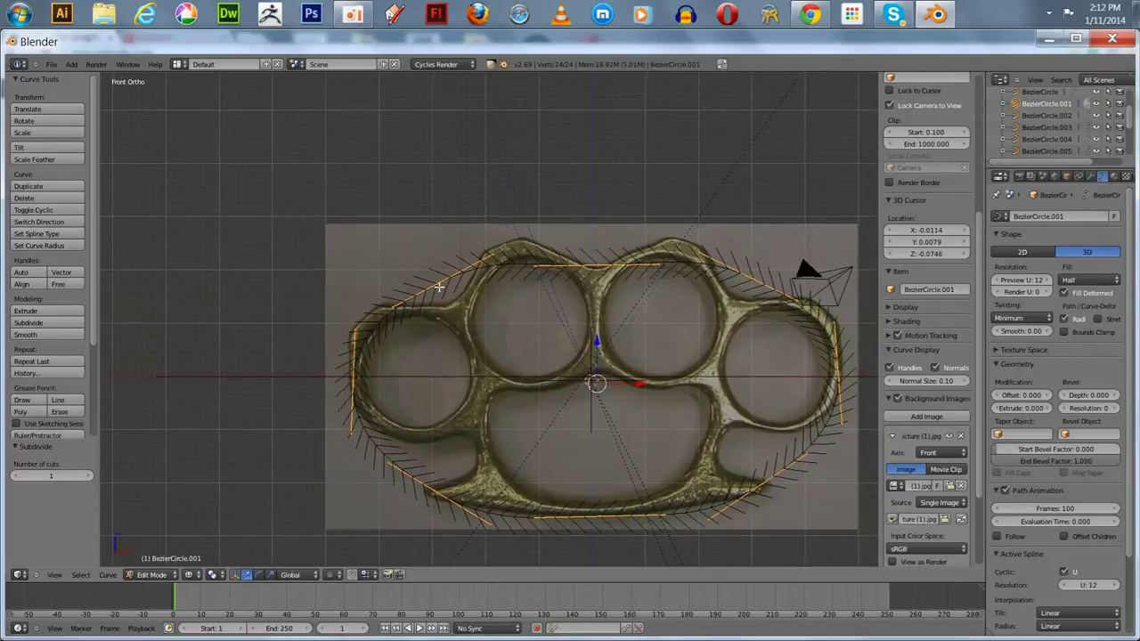
right_drag(439, 286, 451, 305)
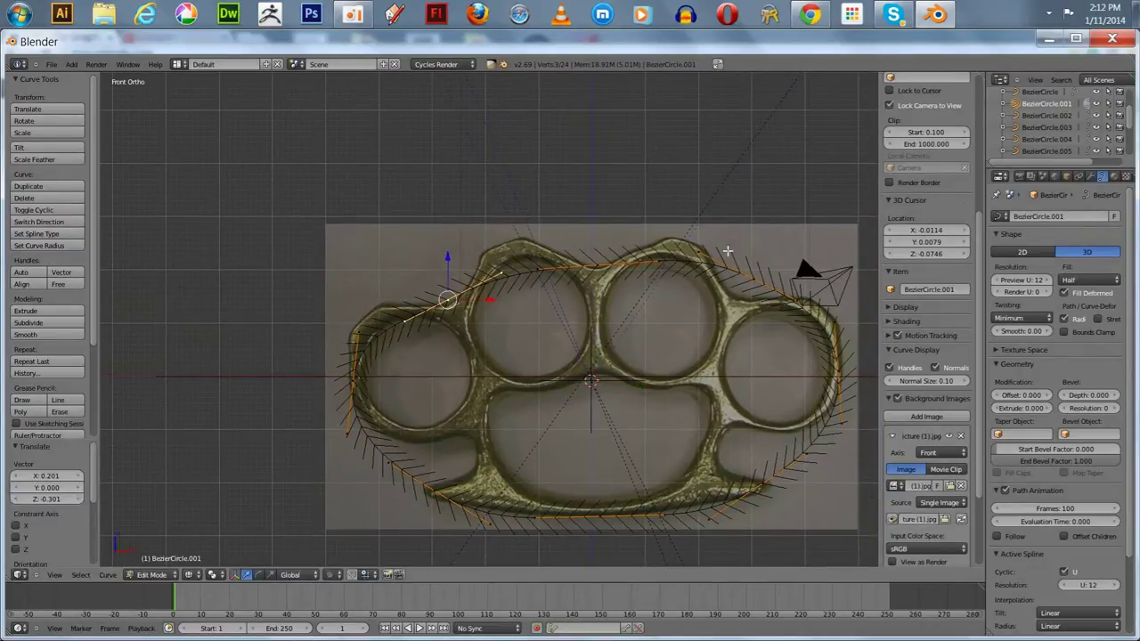
right_drag(755, 281, 750, 291)
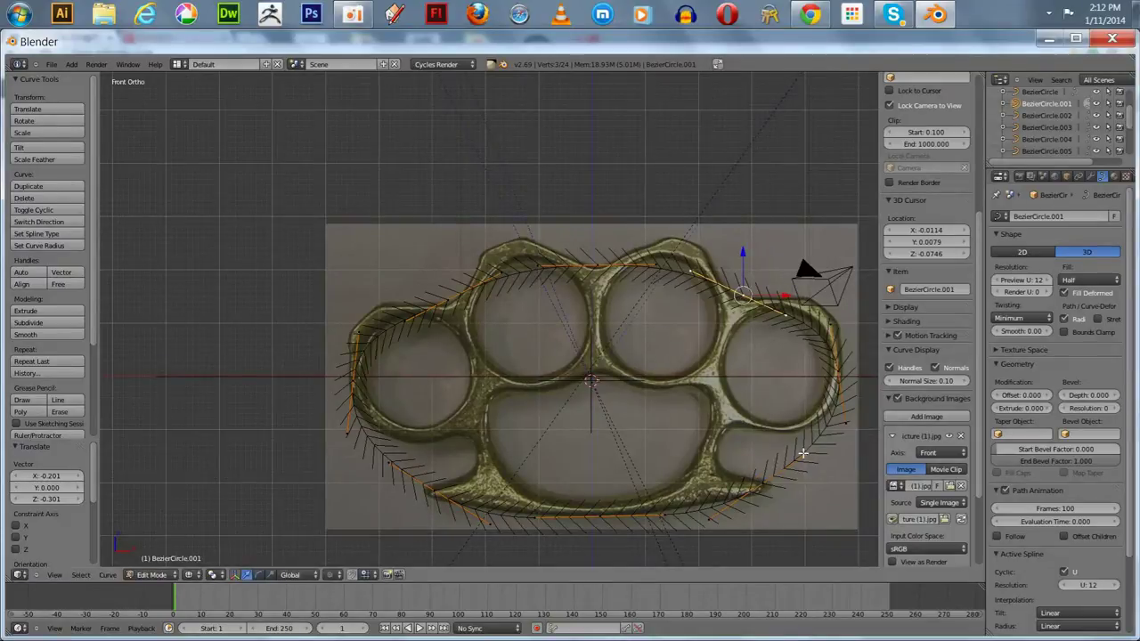
right_drag(763, 478, 723, 436)
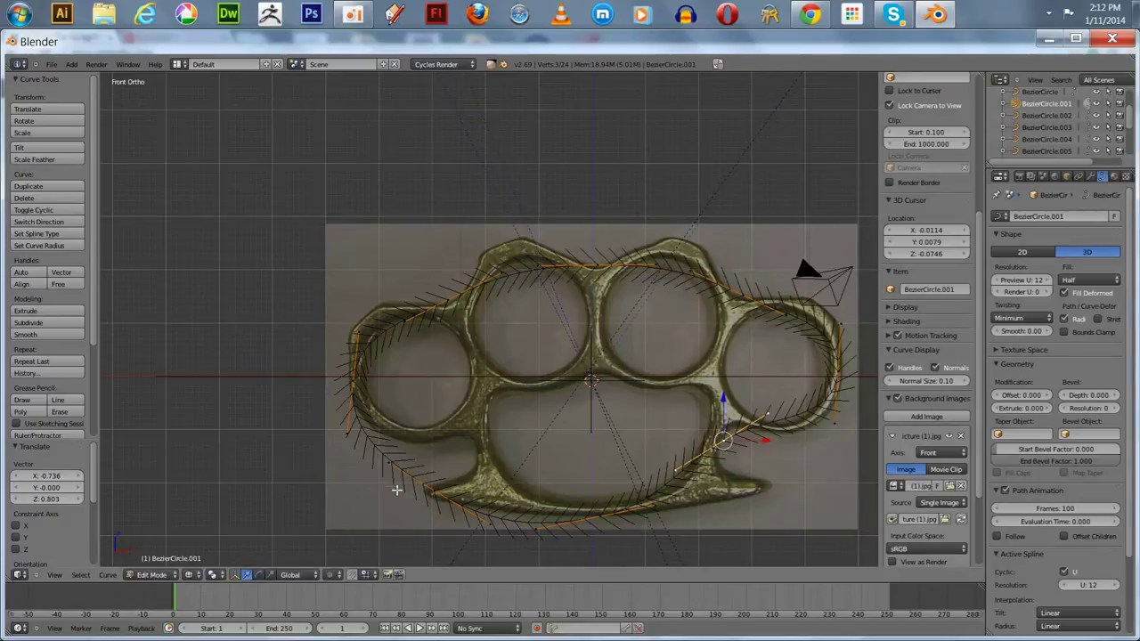
right_drag(430, 492, 463, 438)
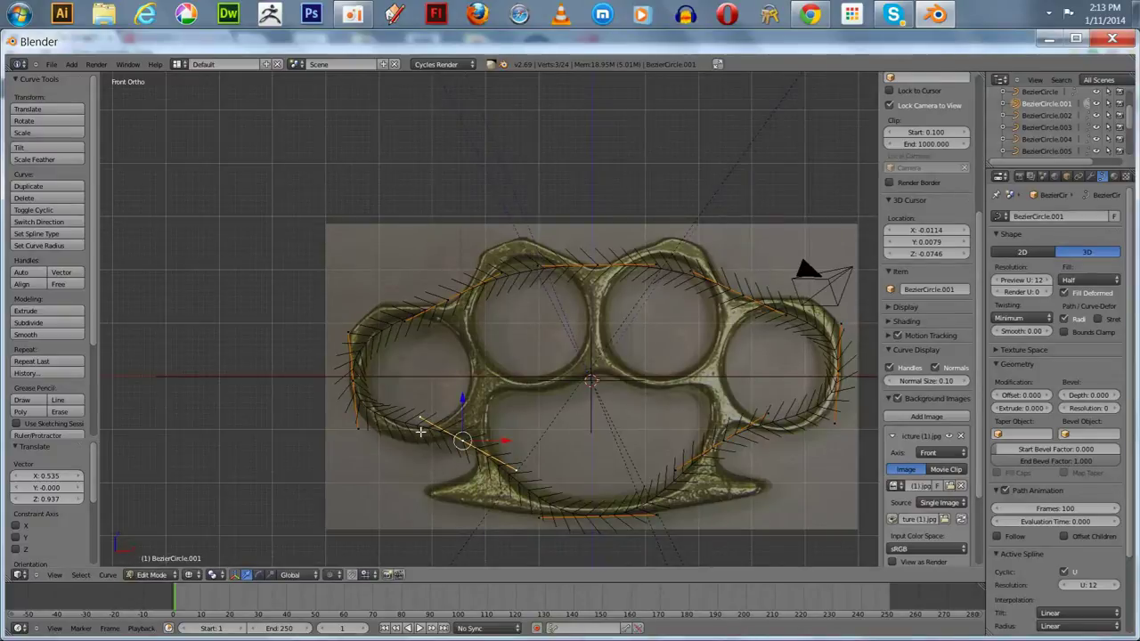
Adjust a point's handle to bend the curve, then select all points.
scroll(408, 303, up, 3)
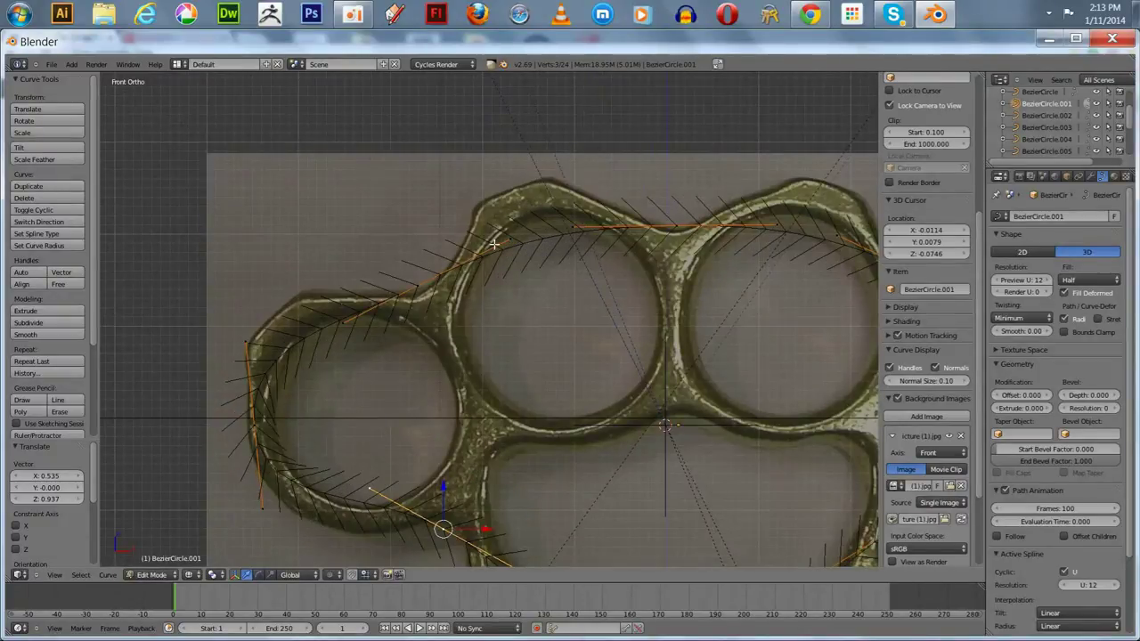
right_drag(510, 239, 509, 199)
scroll(503, 189, down, 1)
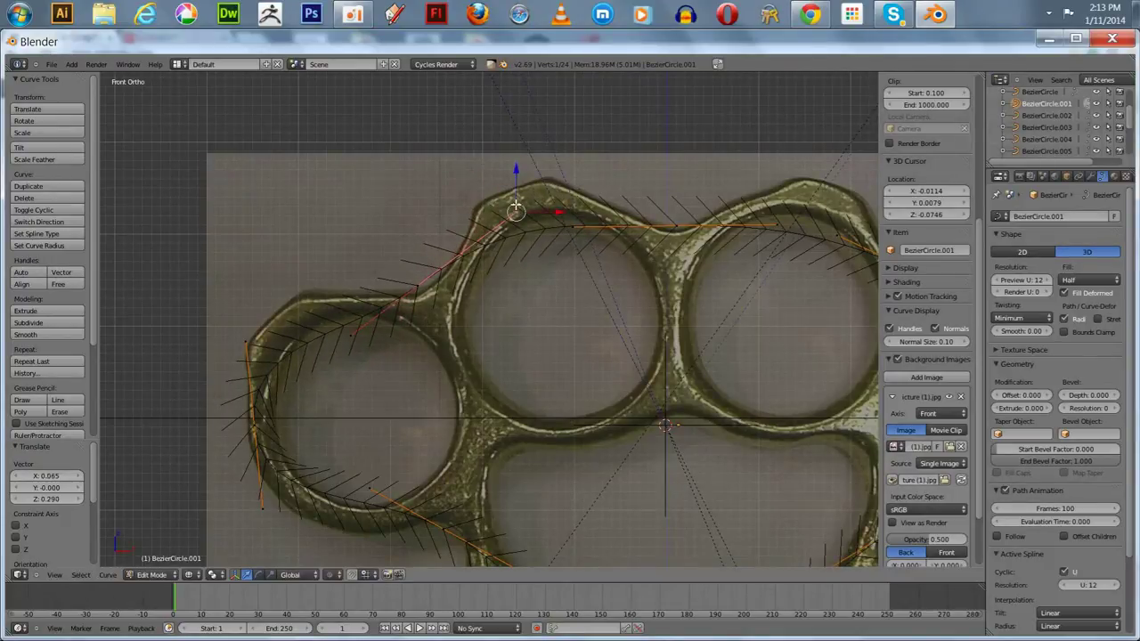
scroll(509, 198, down, 2)
key(a)
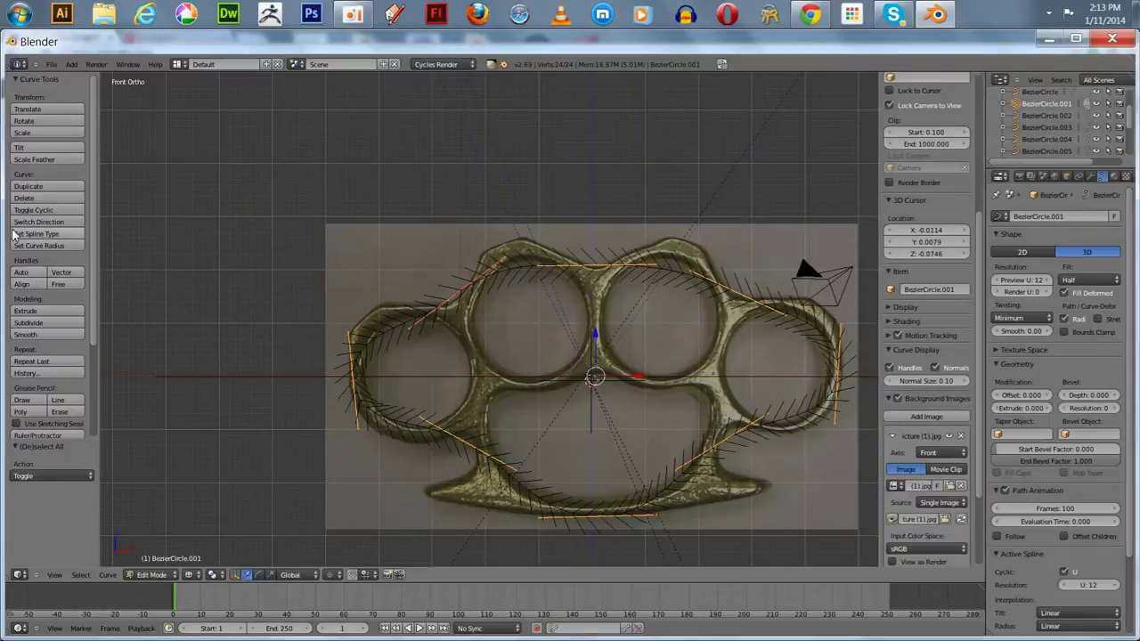
Preview the curve shape, then subdivide the curve again for more points.
key(Tab)
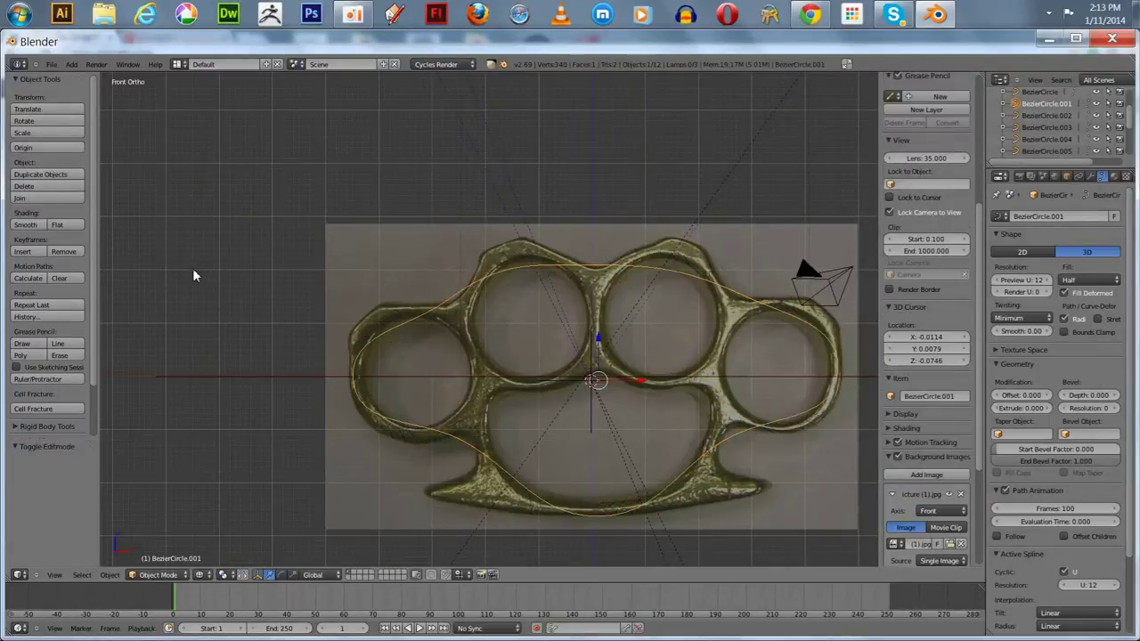
key(Tab)
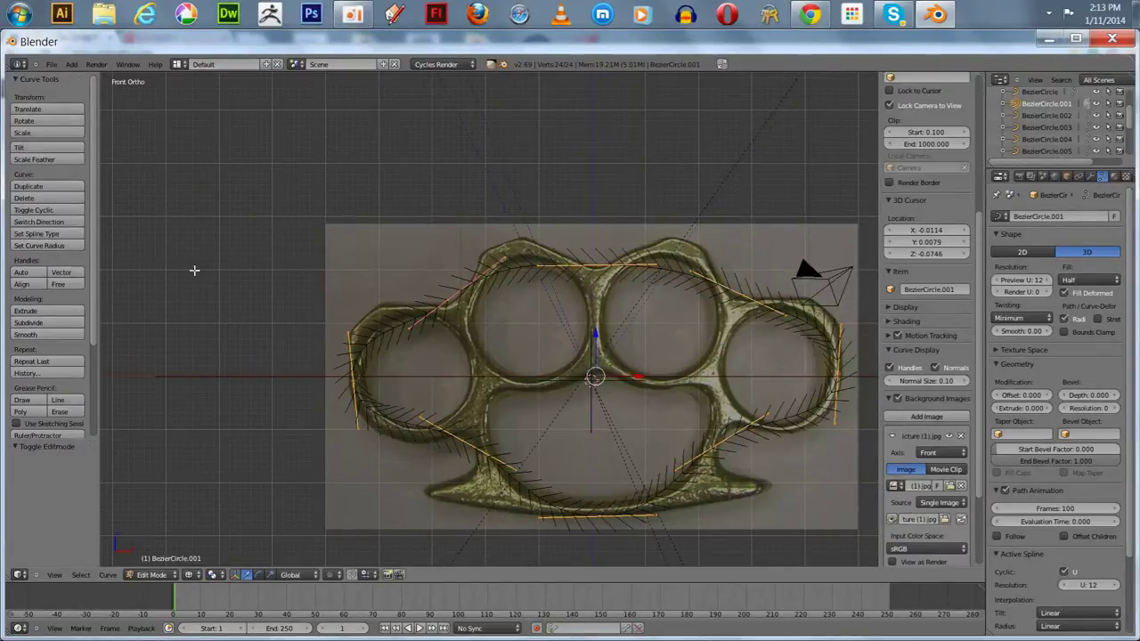
click(29, 323)
scroll(456, 328, up, 3)
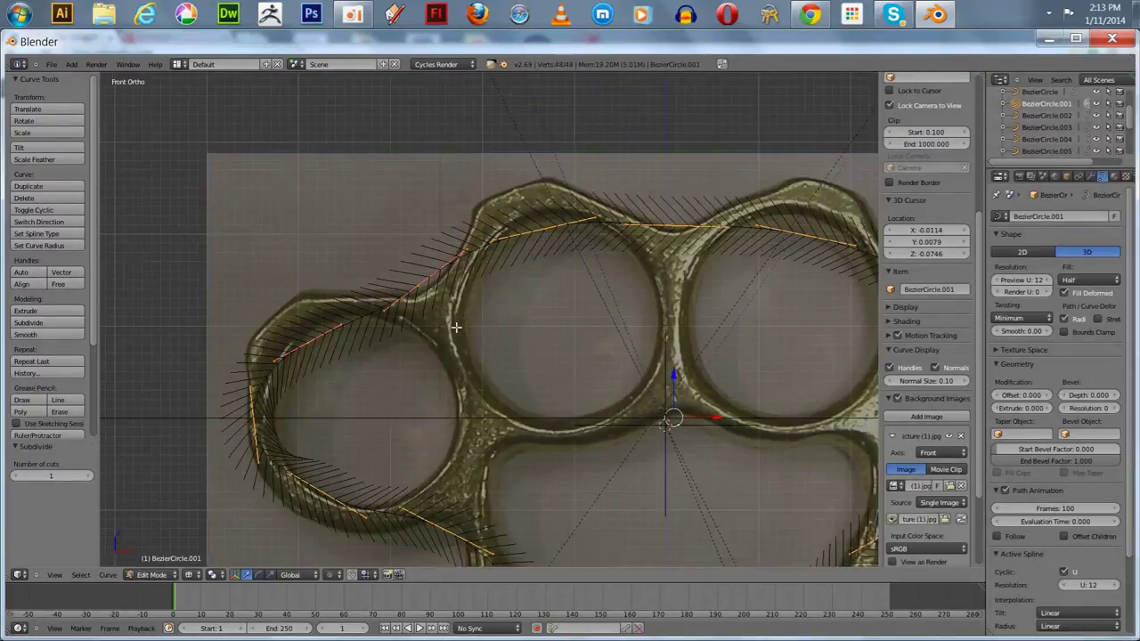
Fit the upper-left and top-edge curve points onto the knuckles' top outline.
right_click(550, 230)
key(g)
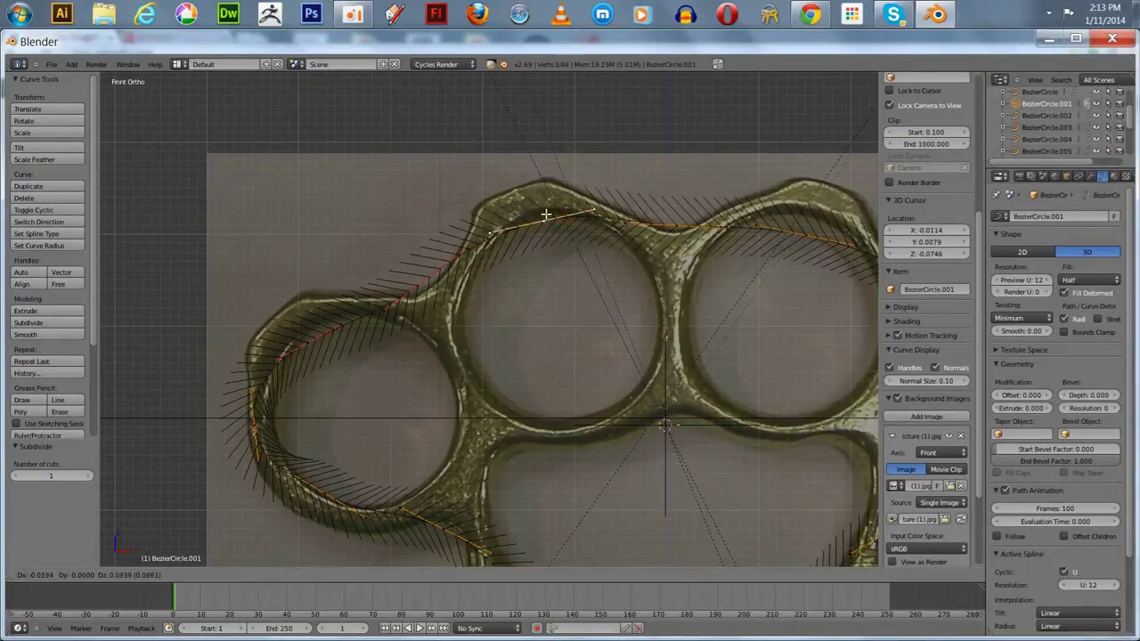
click(522, 181)
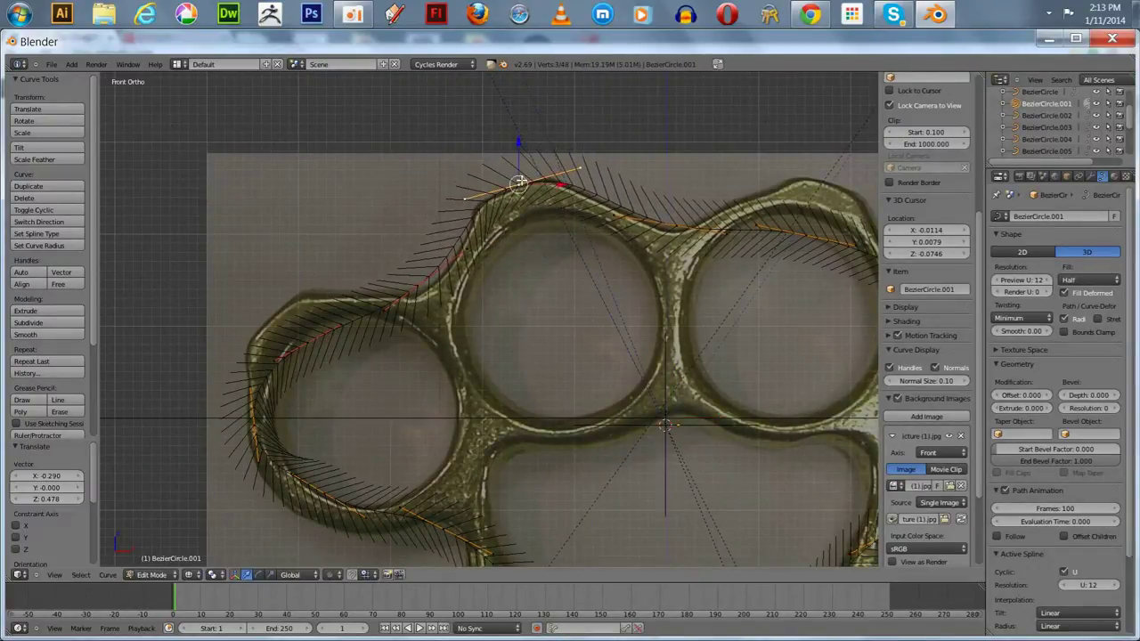
shift+middle_drag(596, 280, 448, 338)
ctrl+scroll(448, 338, down, 2)
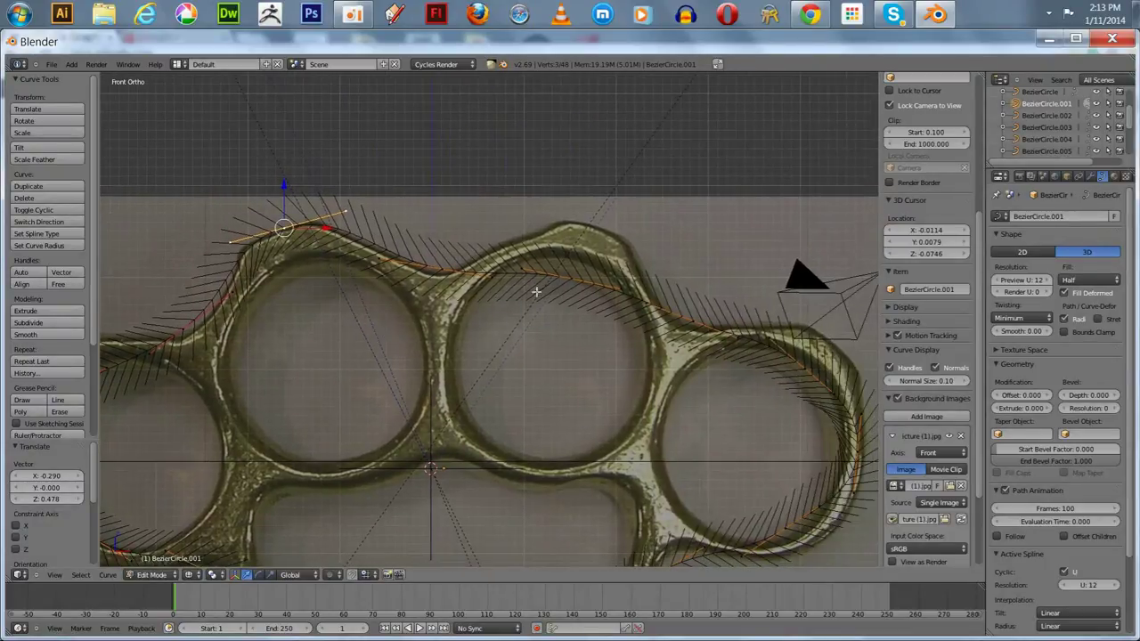
right_click(571, 279)
key(g)
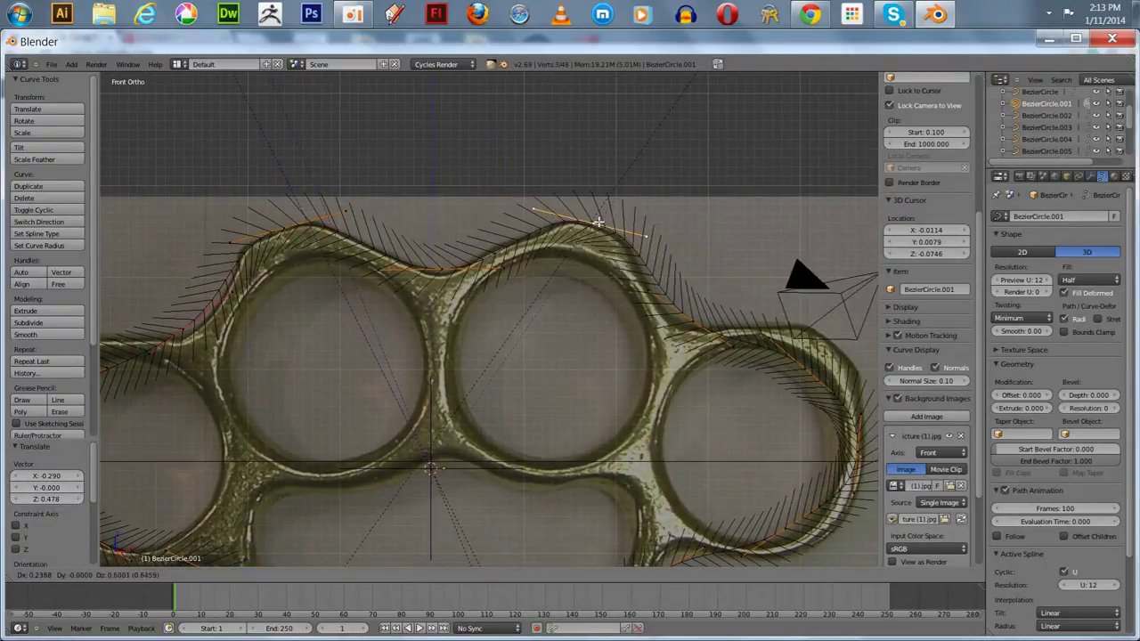
click(595, 223)
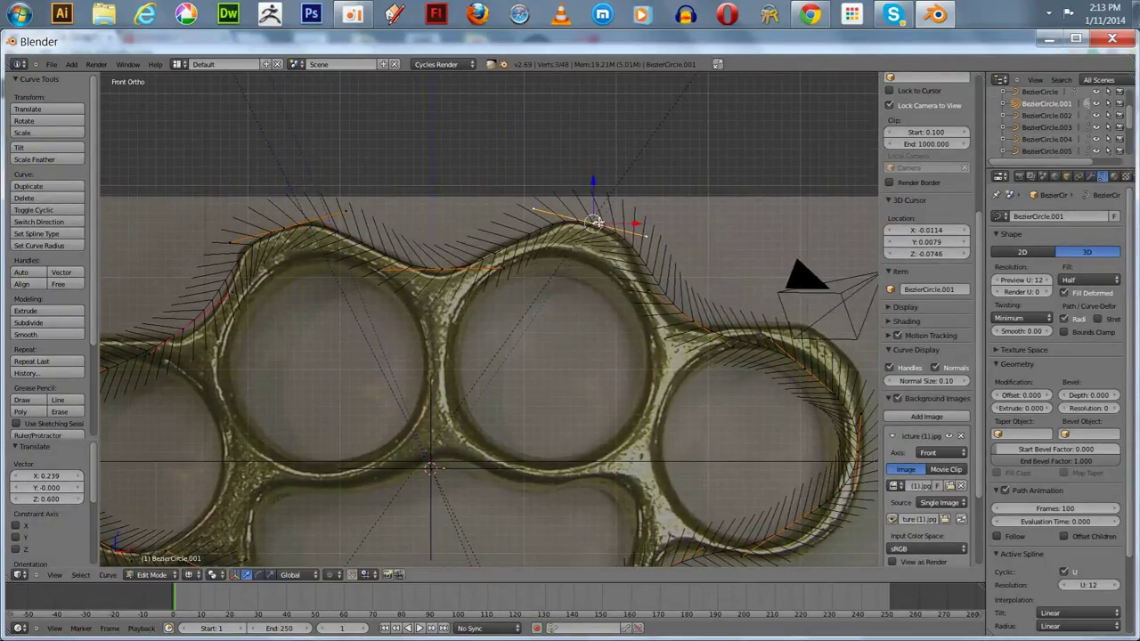
Move the points beside the second finger ring and above the left ring onto the edge.
right_click(695, 323)
key(g)
click(679, 323)
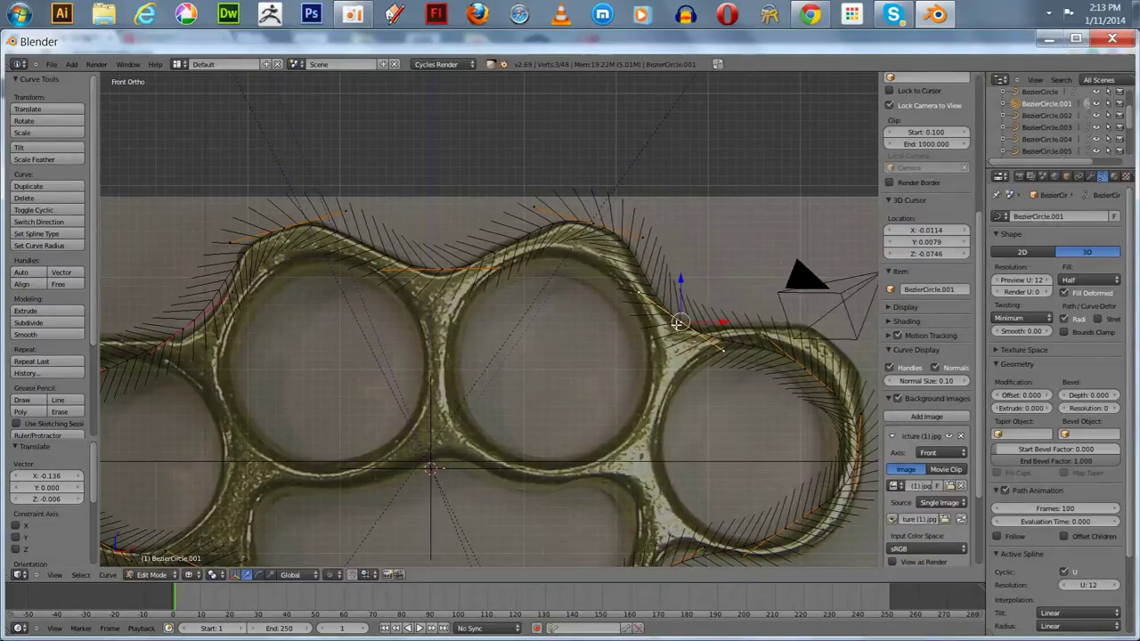
shift+middle_drag(582, 347, 808, 313)
right_click(413, 301)
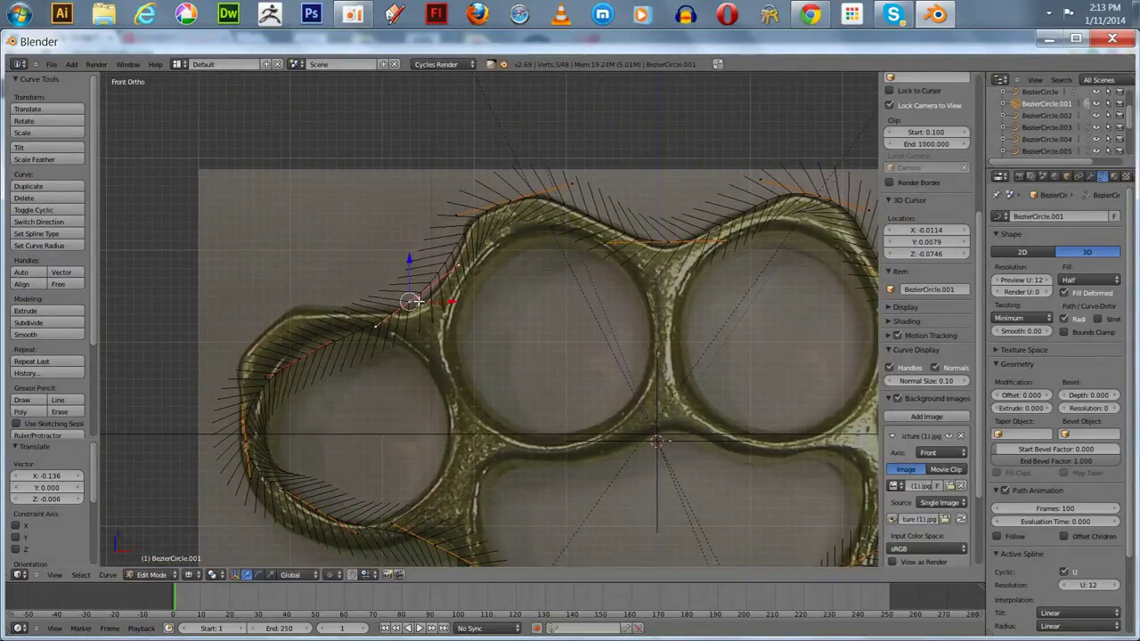
key(g)
click(374, 317)
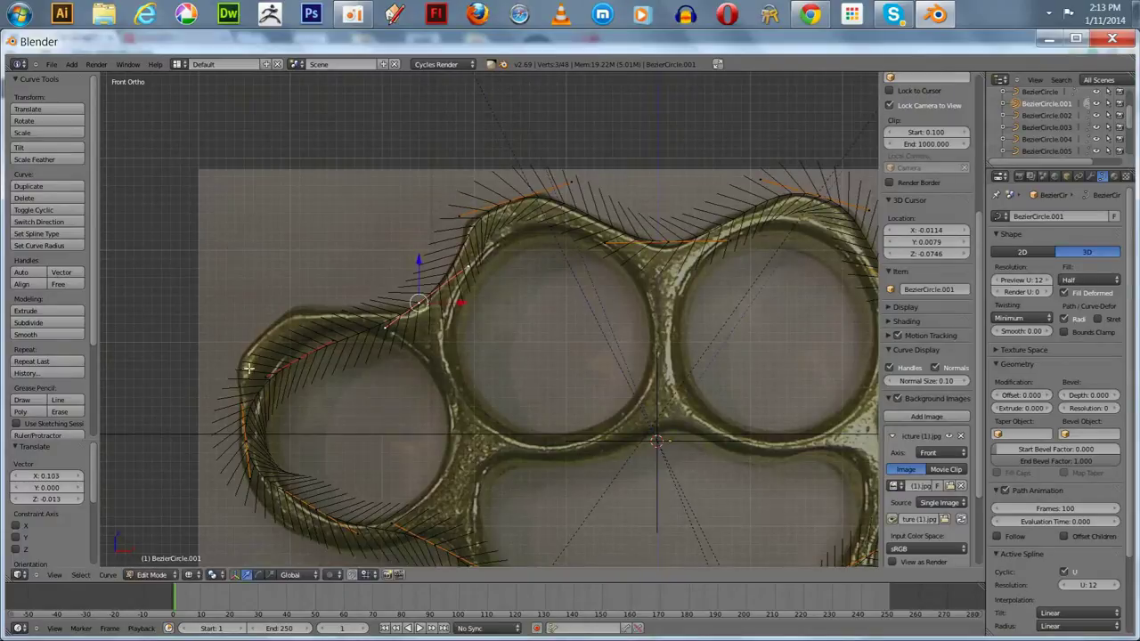
Place the left-end point and the point near the right finger ring onto the edge.
right_click(302, 358)
key(g)
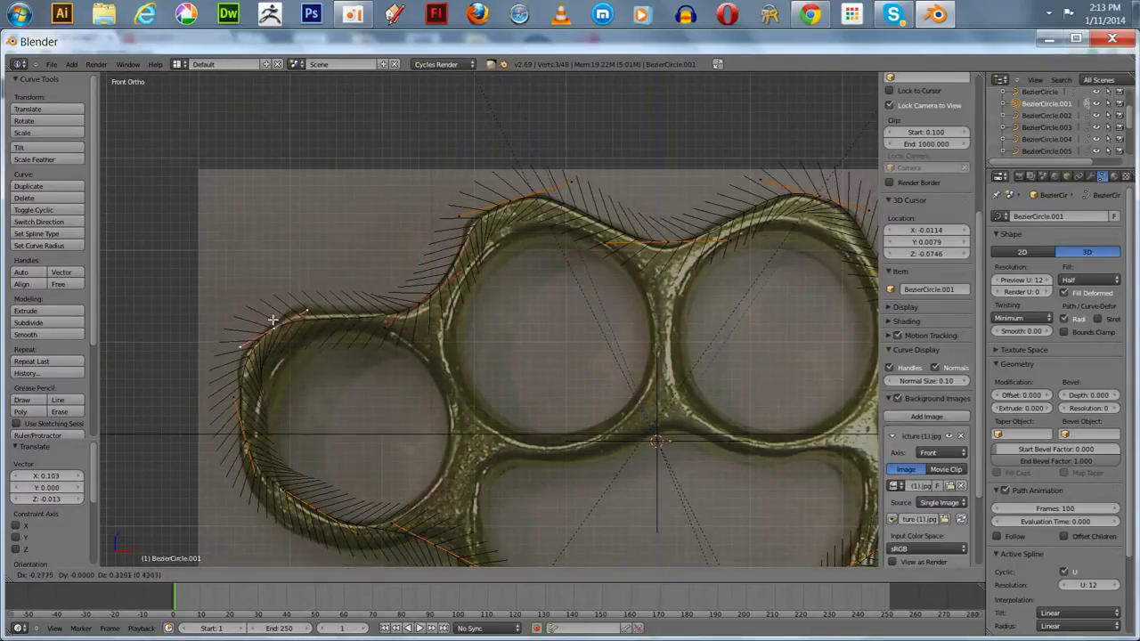
click(272, 316)
shift+middle_drag(385, 392, 577, 327)
right_click(745, 320)
key(g)
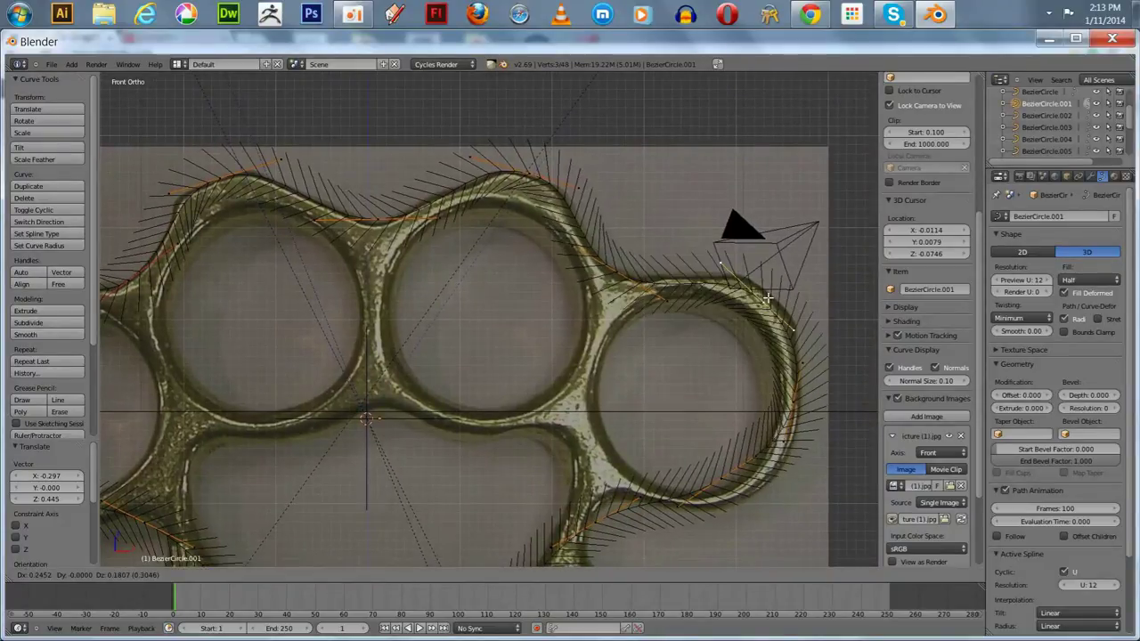
click(781, 296)
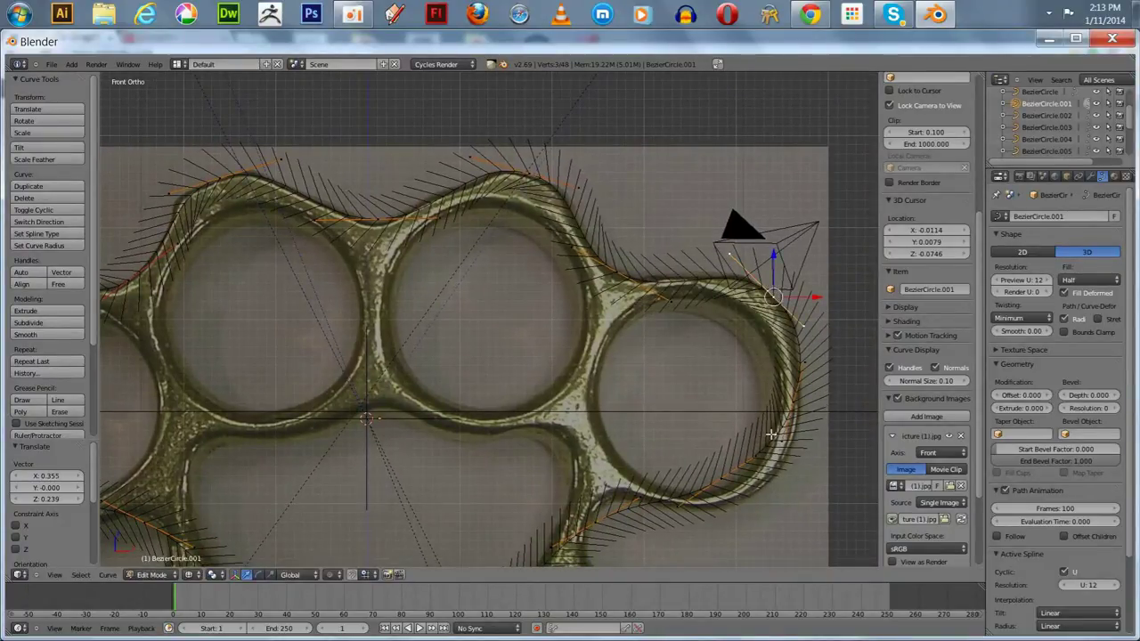
Adjust the lower right-end point and nudge the lower-left points onto the edge.
right_click(725, 477)
key(g)
click(743, 500)
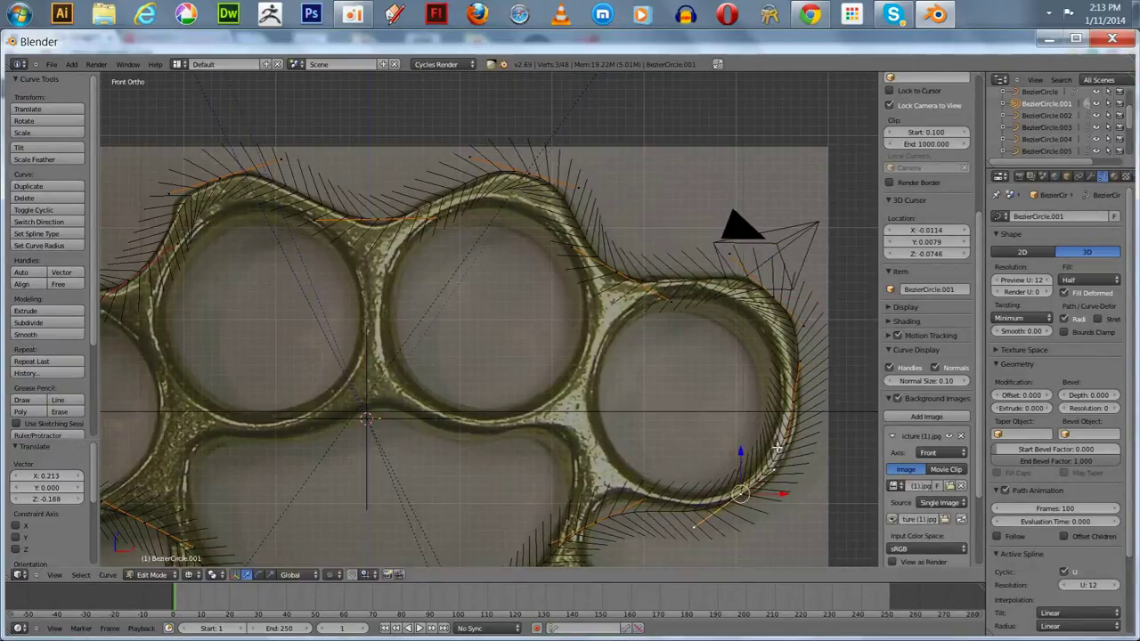
scroll(926, 401, down, 1)
right_drag(779, 443, 799, 442)
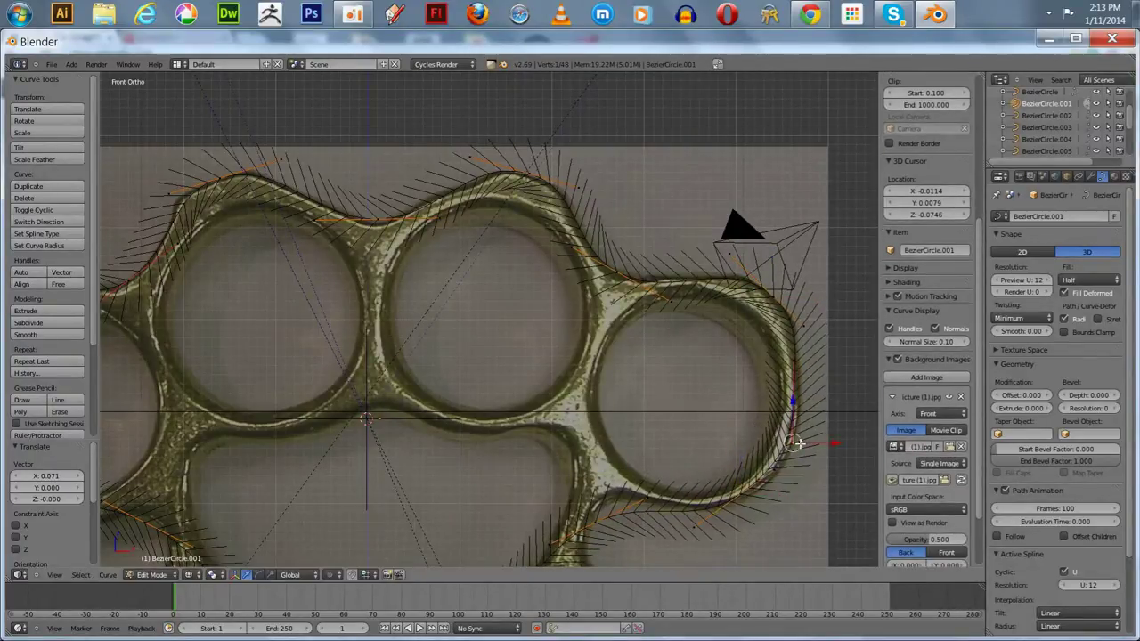
ctrl+scroll(518, 424, up, 8)
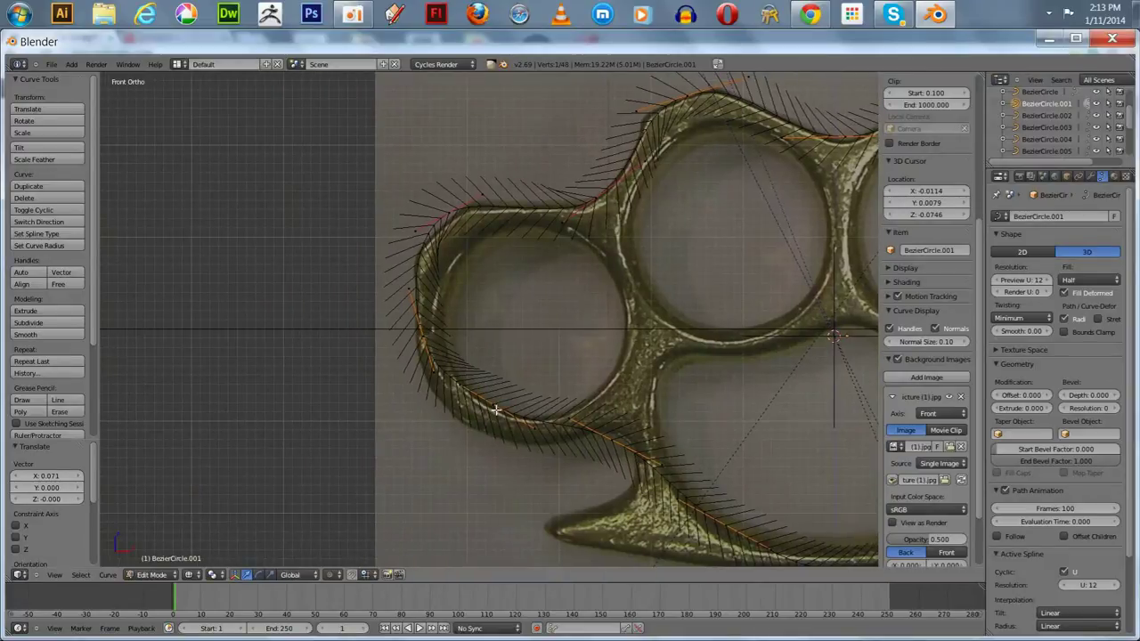
scroll(926, 357, up, 1)
right_drag(494, 416, 482, 438)
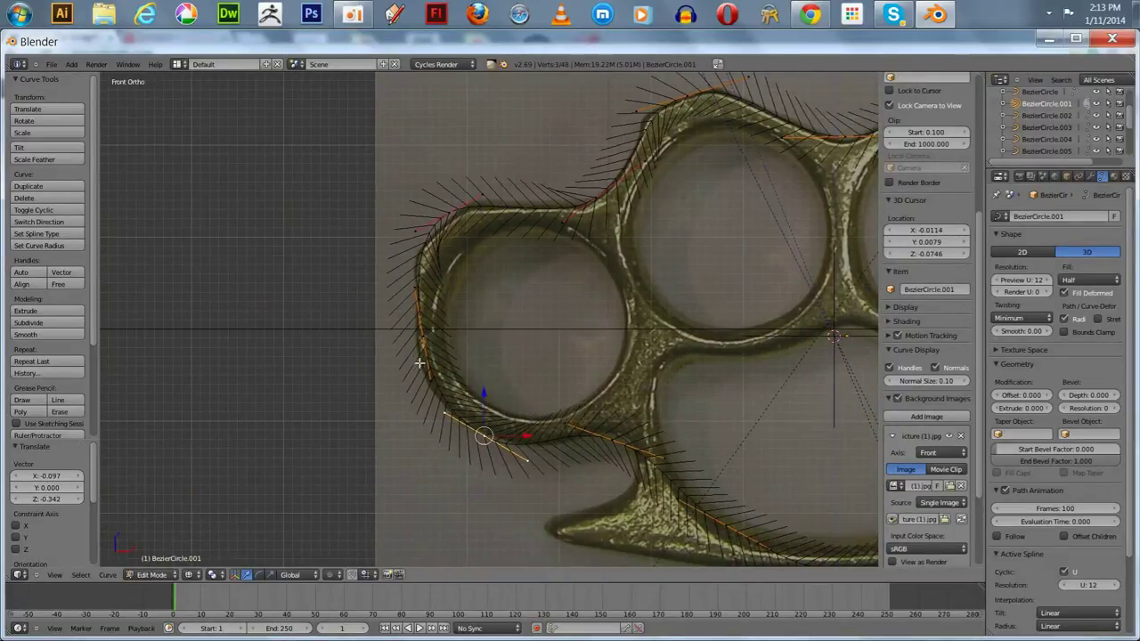
mouse_move(426, 374)
right_down()
mouse_move(413, 381)
mouse_move(422, 383)
mouse_move(418, 337)
mouse_move(416, 389)
right_up()
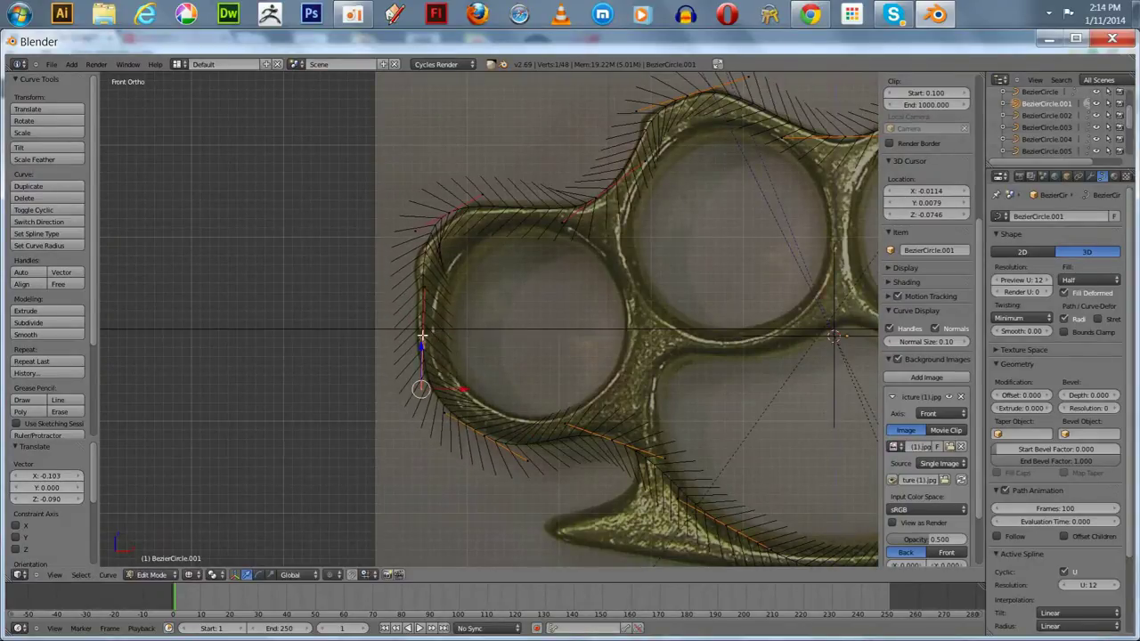
right_drag(422, 336, 417, 335)
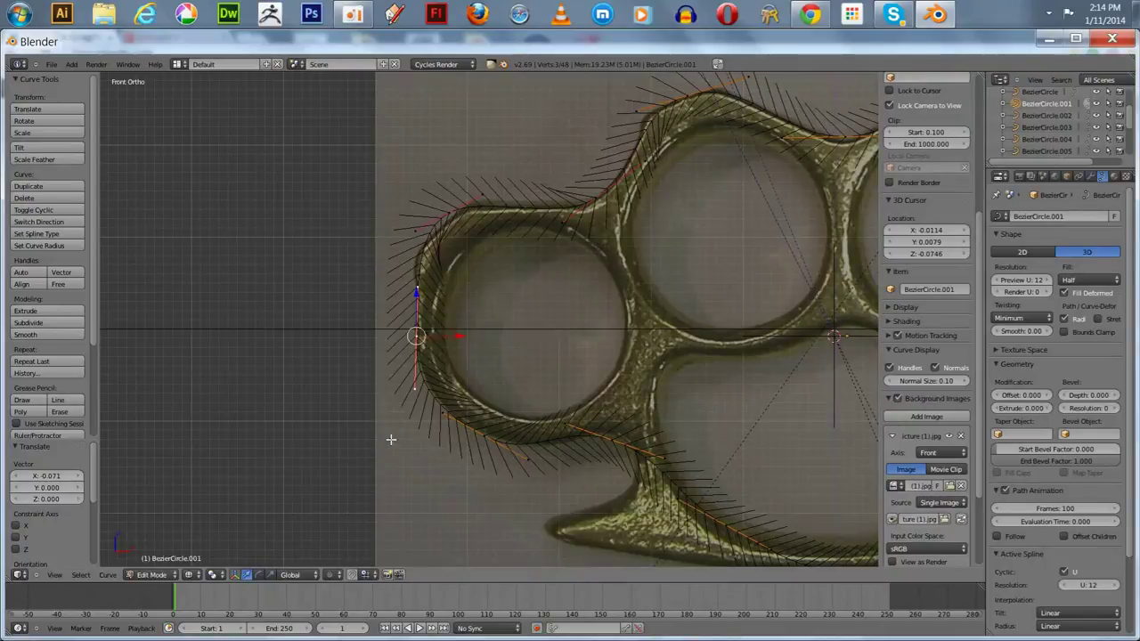
Set a curve point at the tip of the lower-left spike.
shift+middle_drag(440, 470, 342, 354)
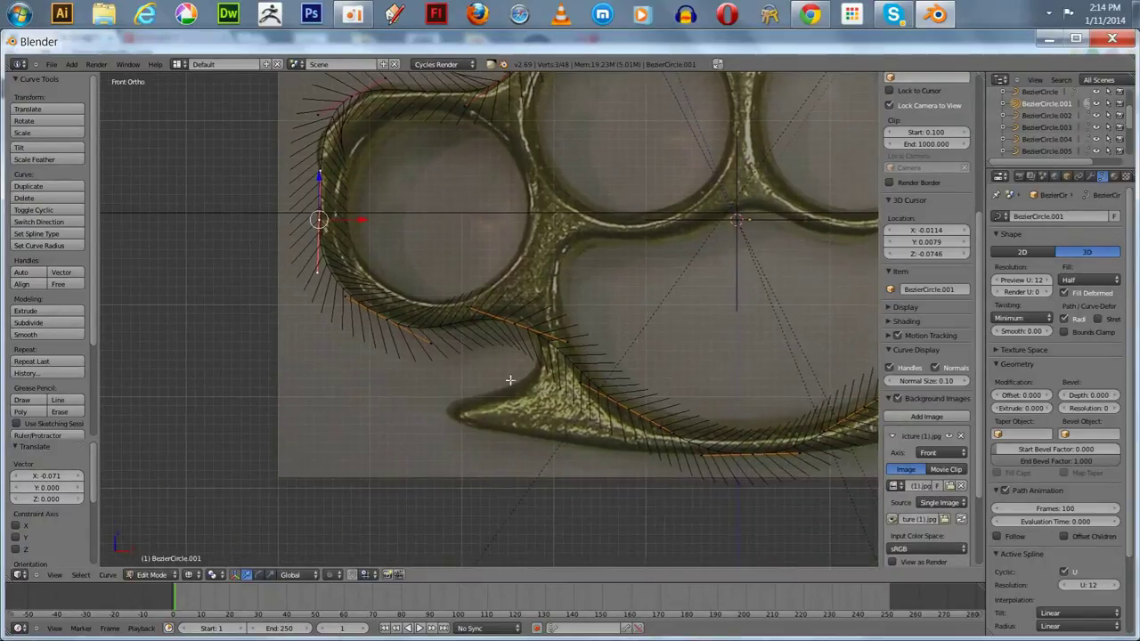
right_click(630, 410)
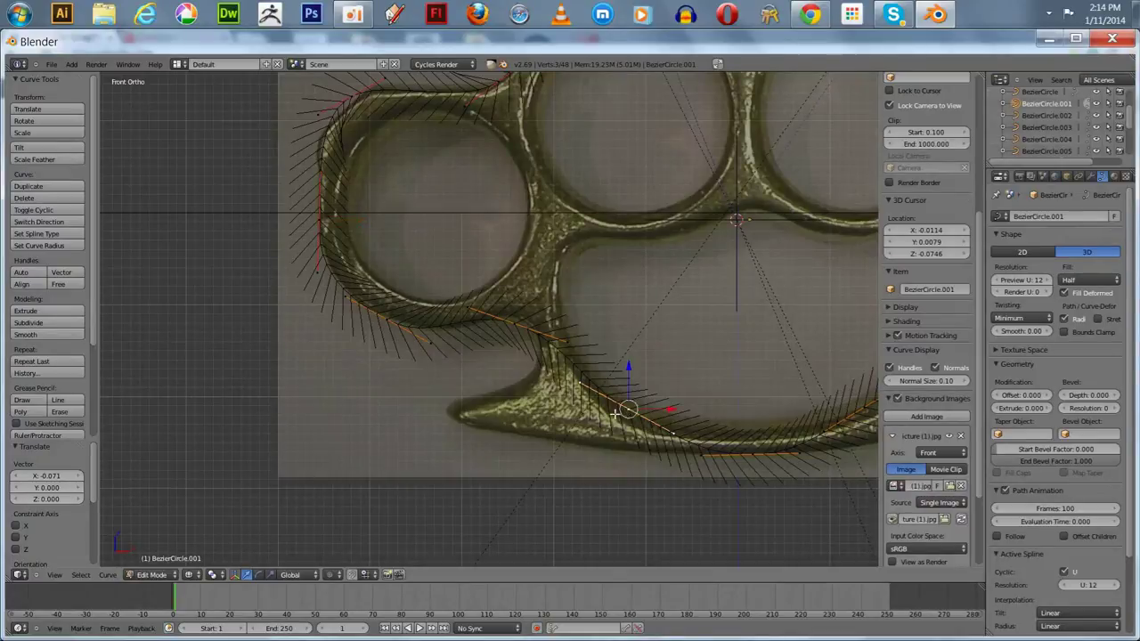
key(g)
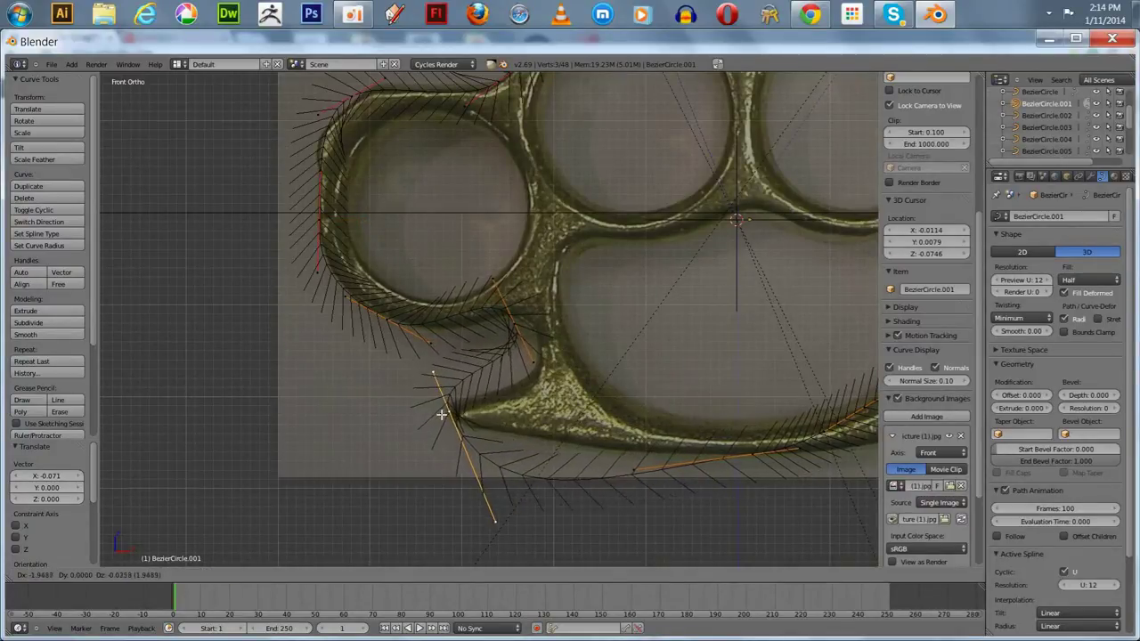
click(442, 415)
Set a curve point at the tip of the lower-right spike.
shift+middle_drag(652, 409, 250, 407)
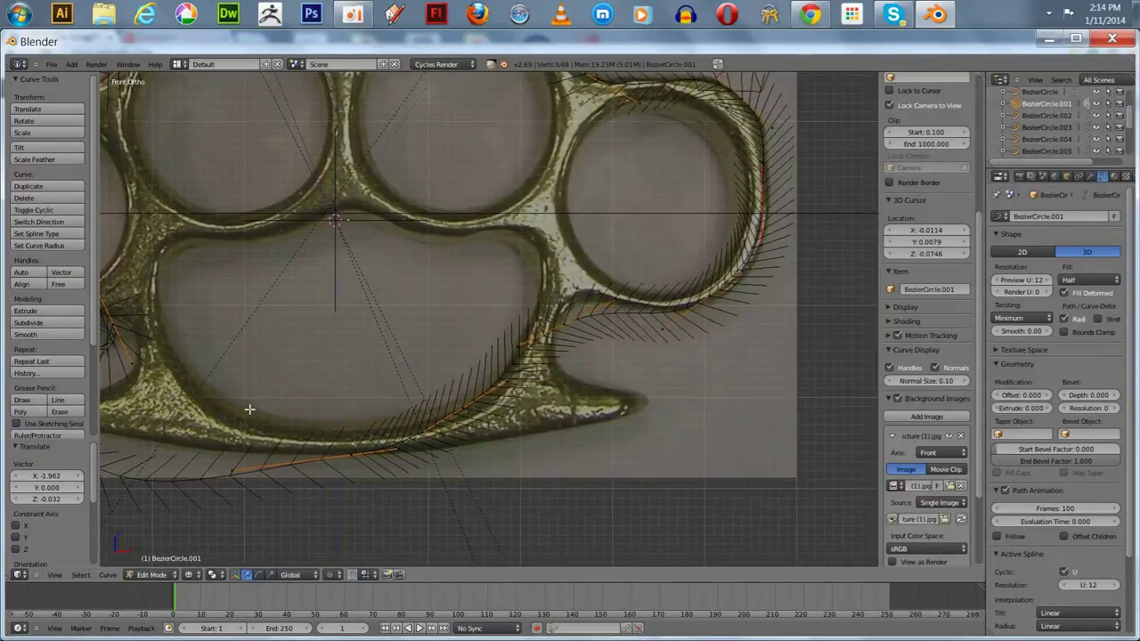
right_click(463, 407)
key(g)
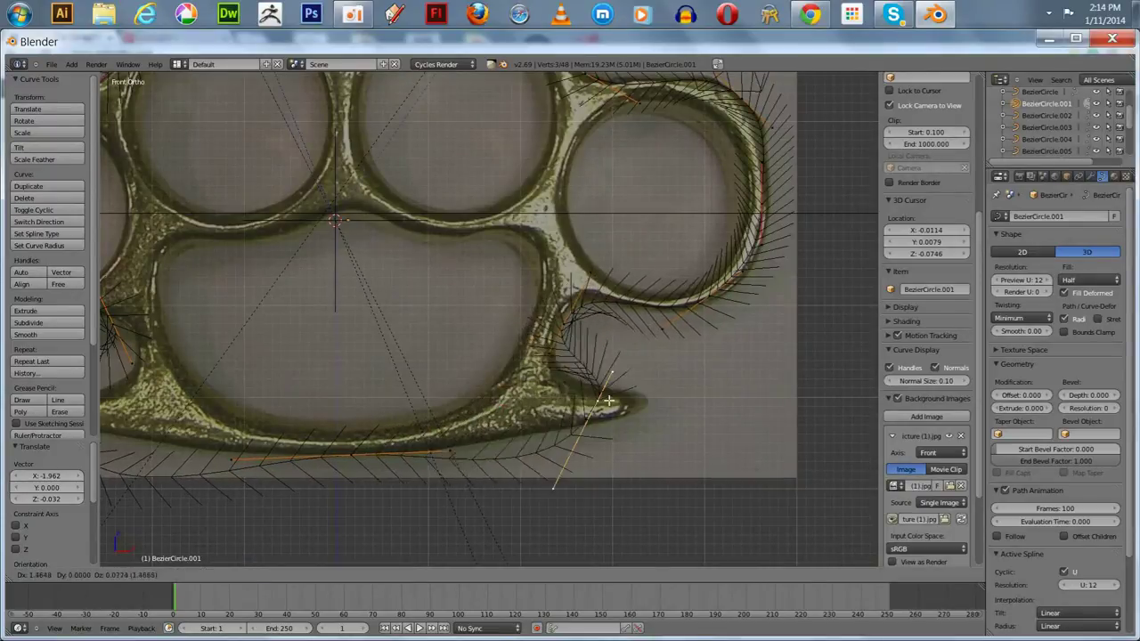
click(643, 405)
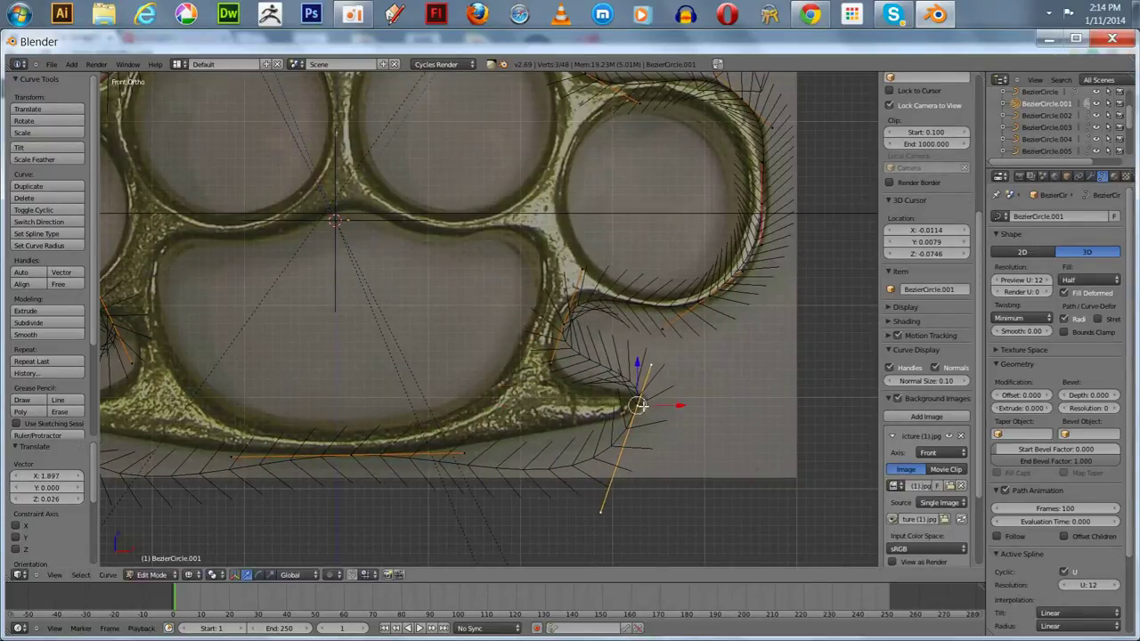
scroll(513, 421, down, 5)
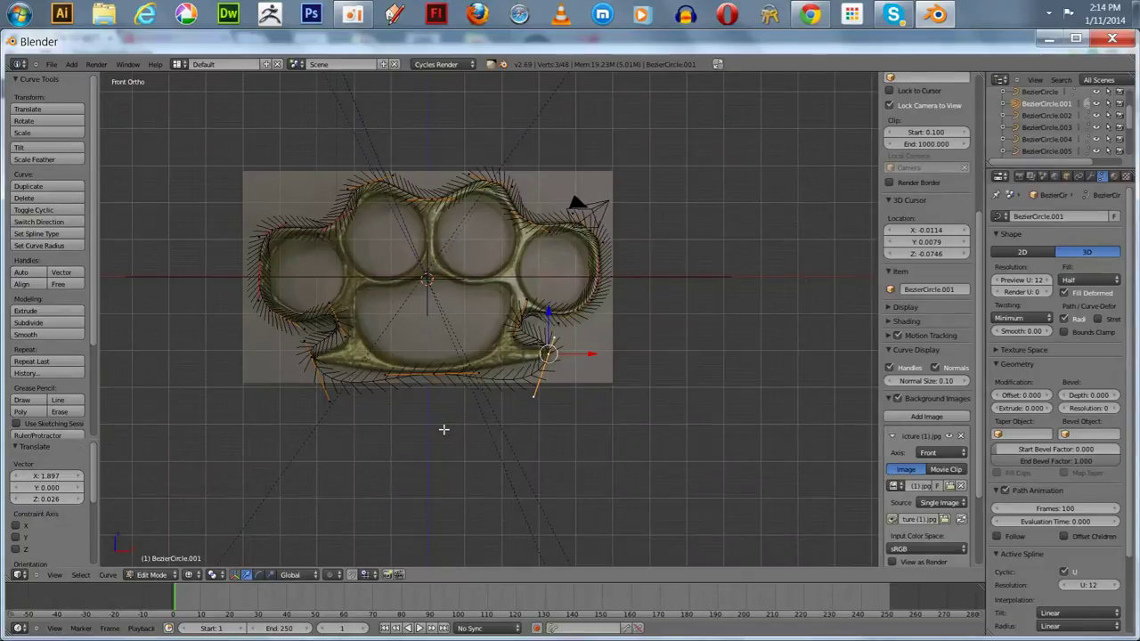
Select all curve points and subdivide to double them.
key(a)
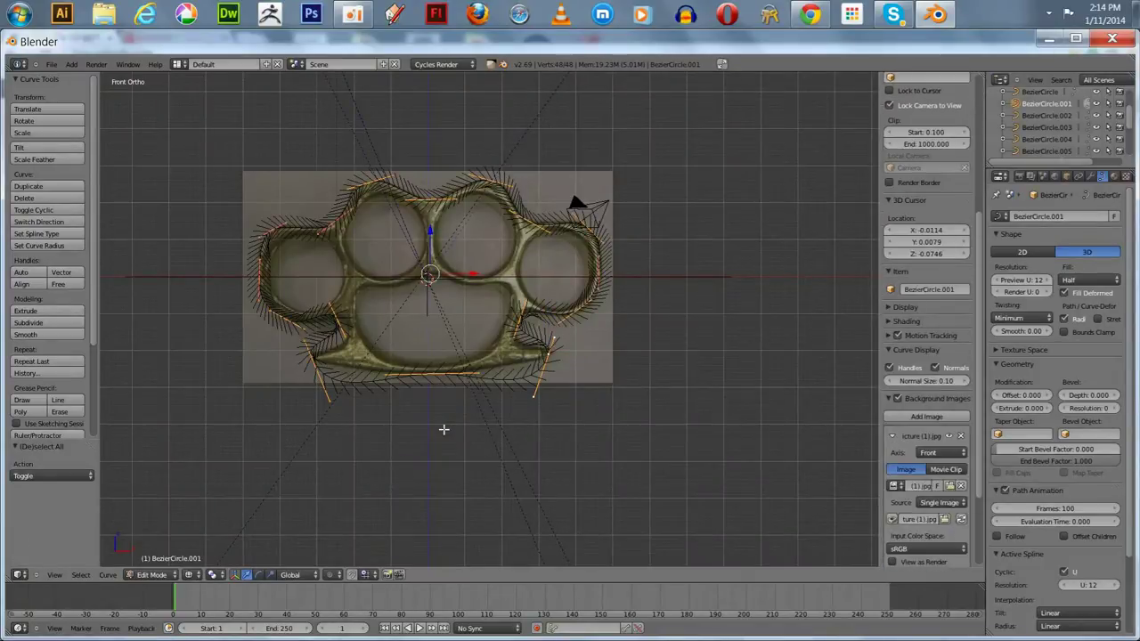
click(34, 323)
scroll(220, 383, up, 4)
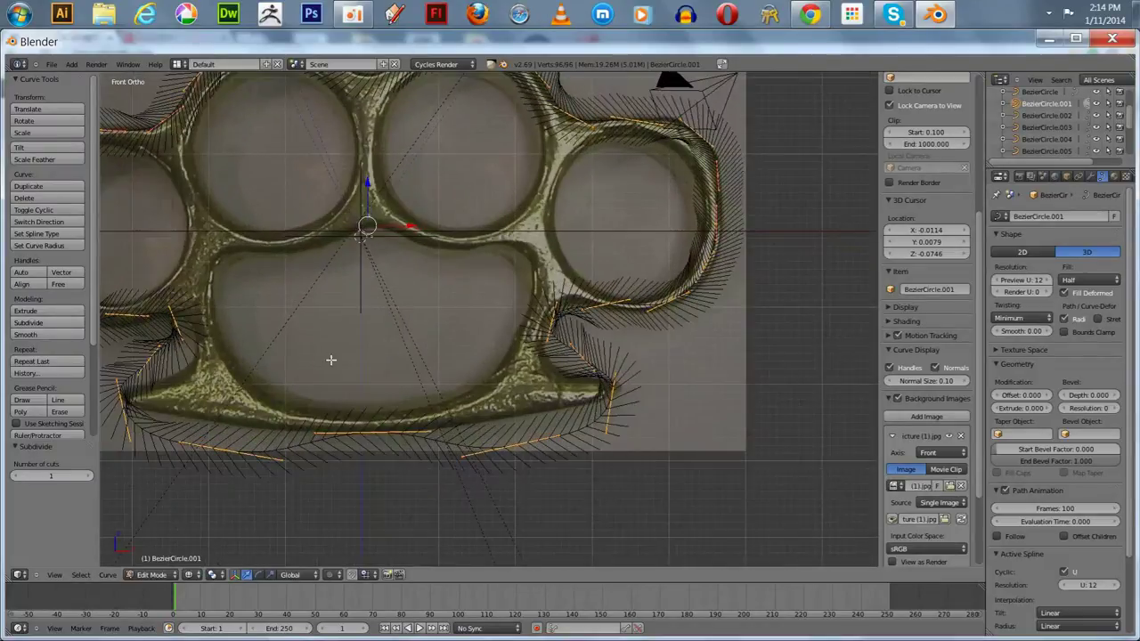
shift+middle_drag(323, 366, 664, 384)
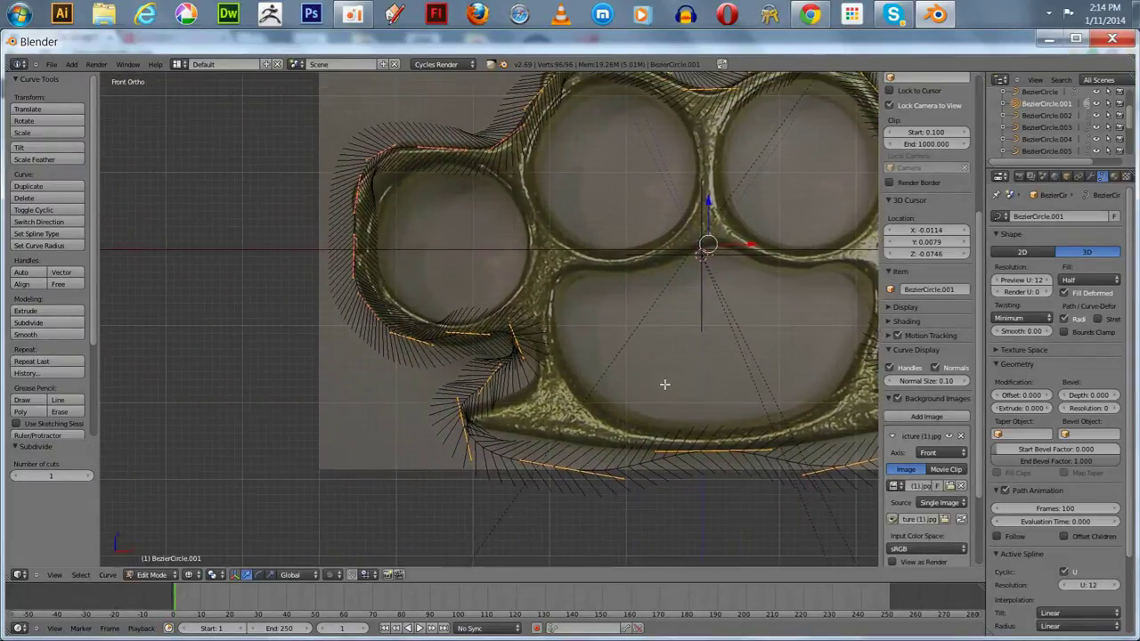
Fit two points onto the left notch's outline and inner curve.
right_click(487, 381)
key(g)
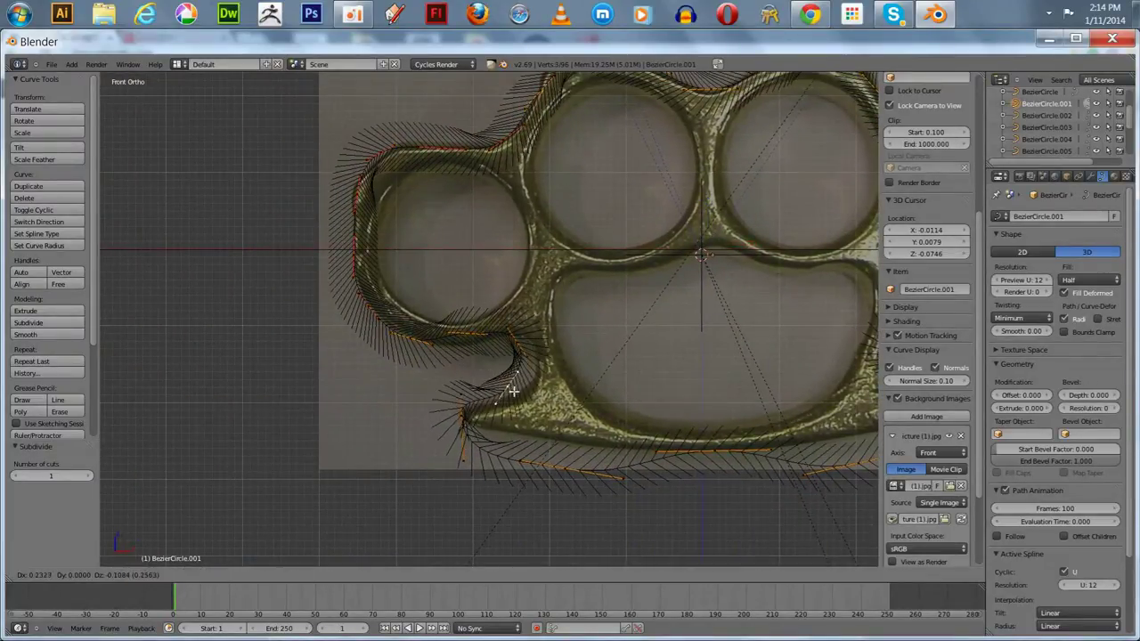
click(531, 387)
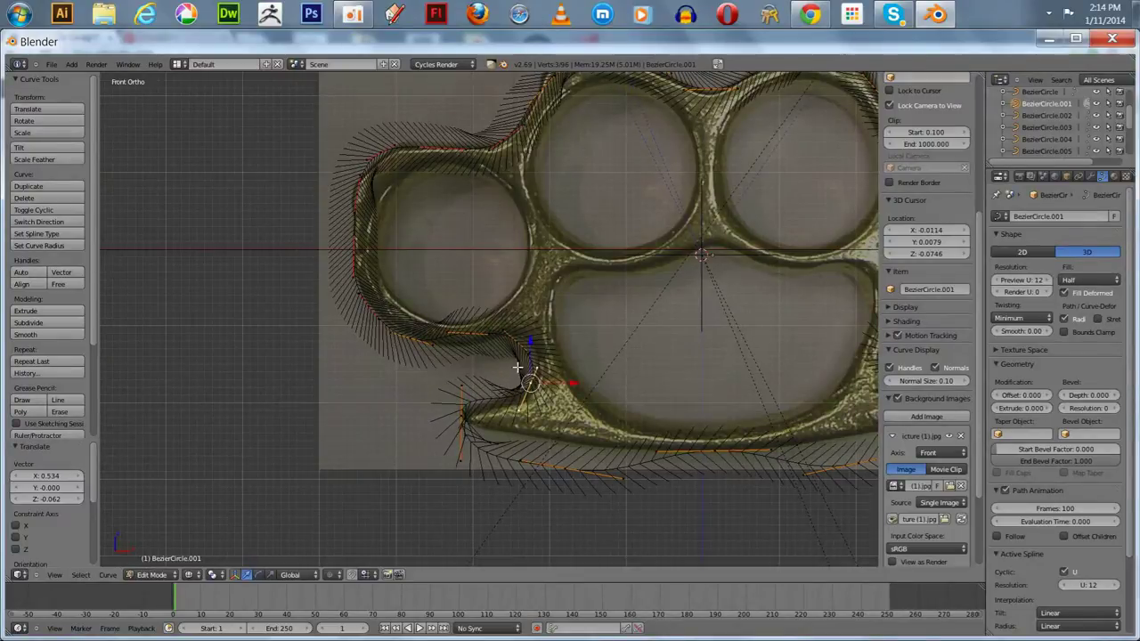
right_click(524, 344)
key(g)
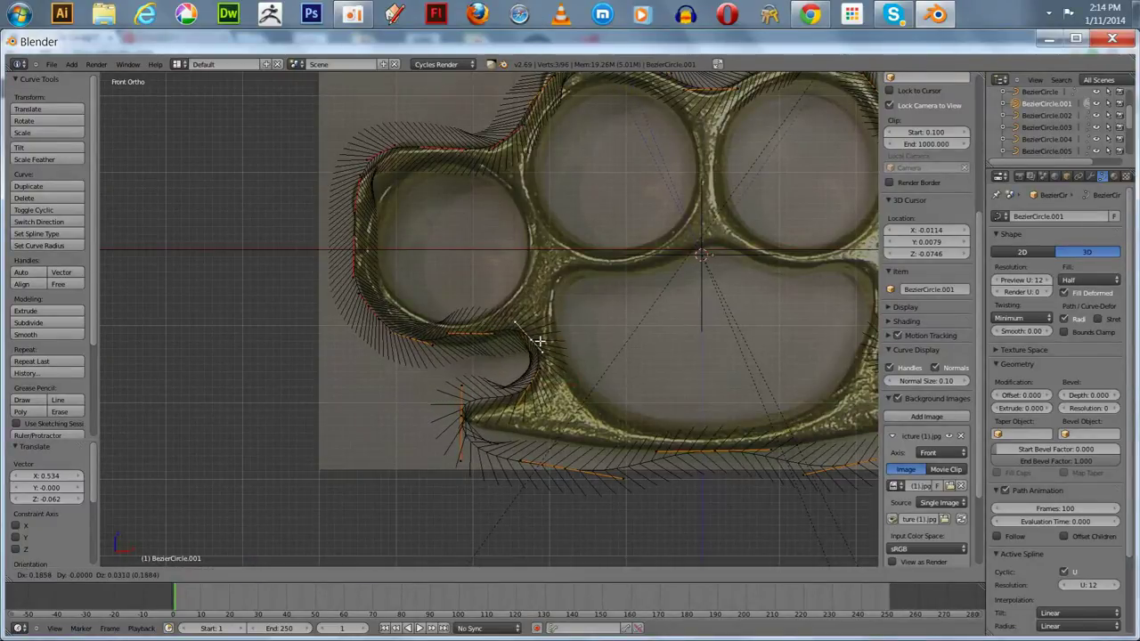
click(537, 340)
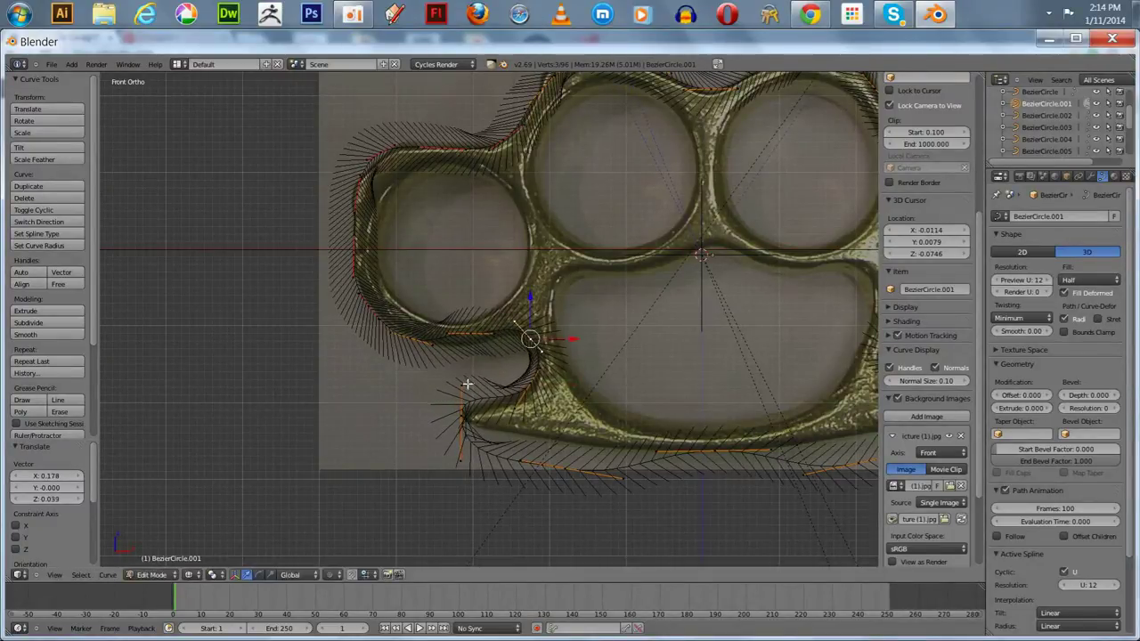
Lift two bottom points onto the knuckle's bottom edge.
right_click(560, 475)
key(g)
click(577, 446)
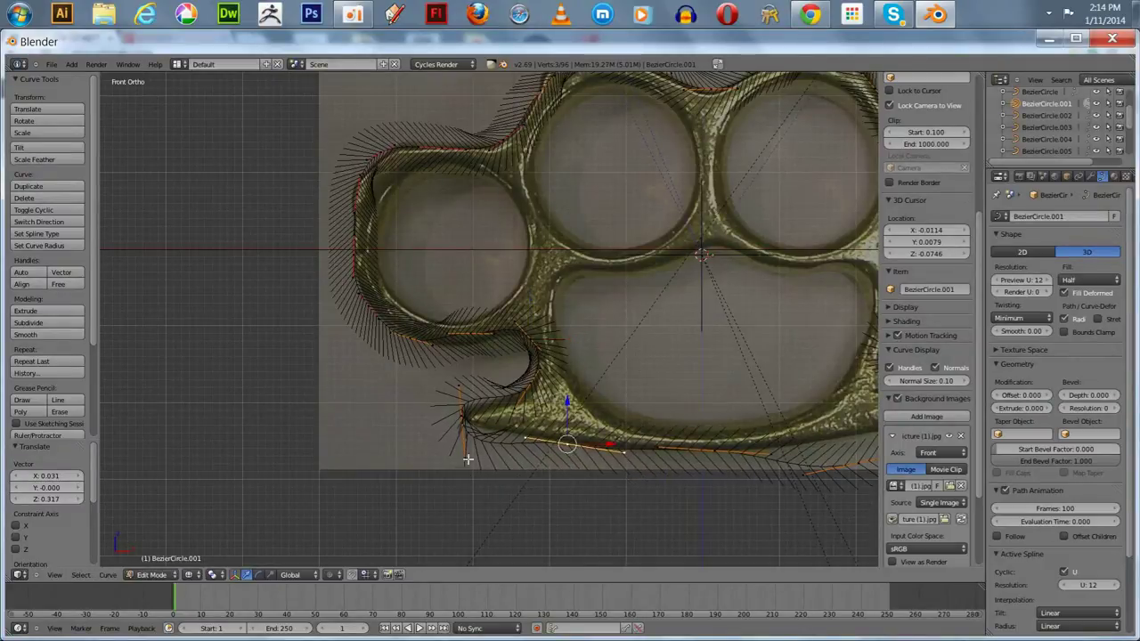
right_click(465, 456)
key(g)
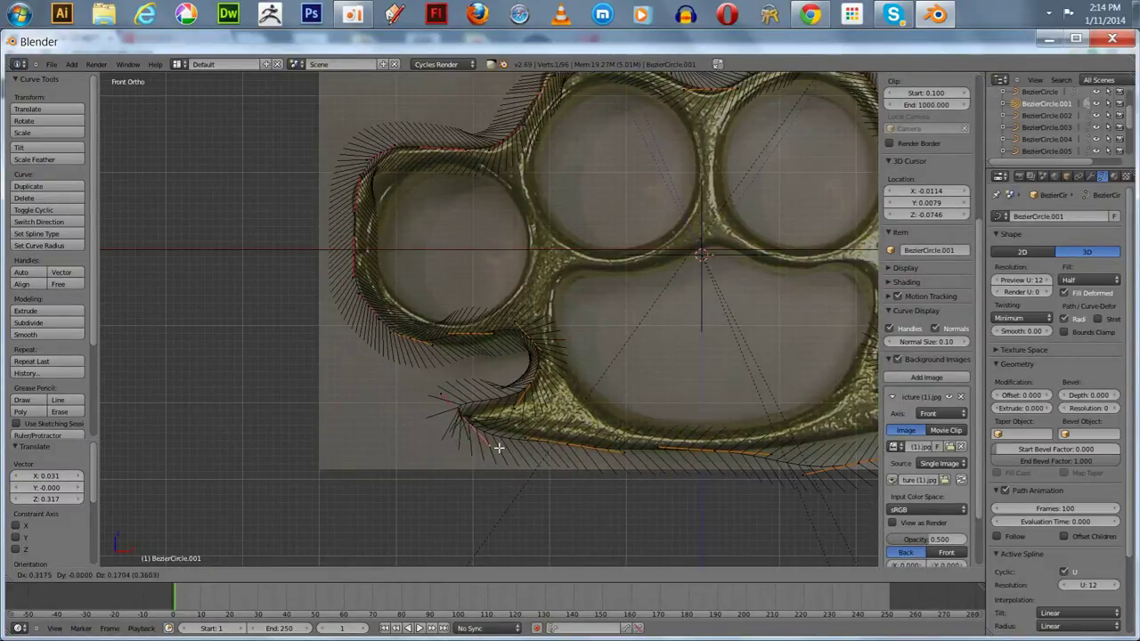
click(499, 448)
Refine two more points along the lower edge outline.
ctrl+scroll(509, 387, up, 6)
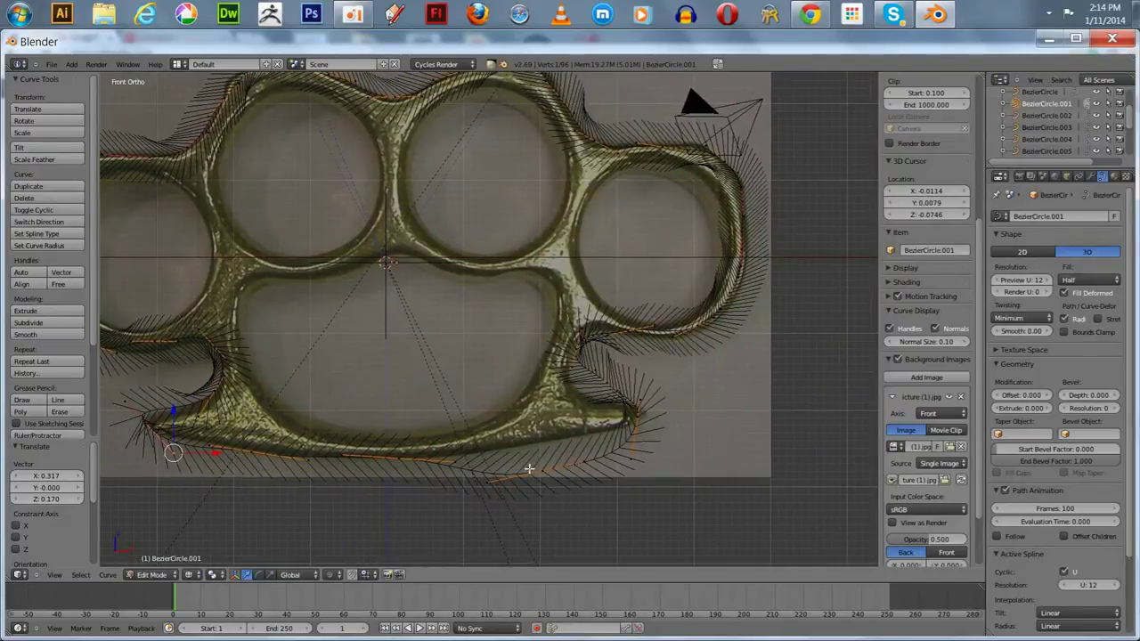
right_click(541, 471)
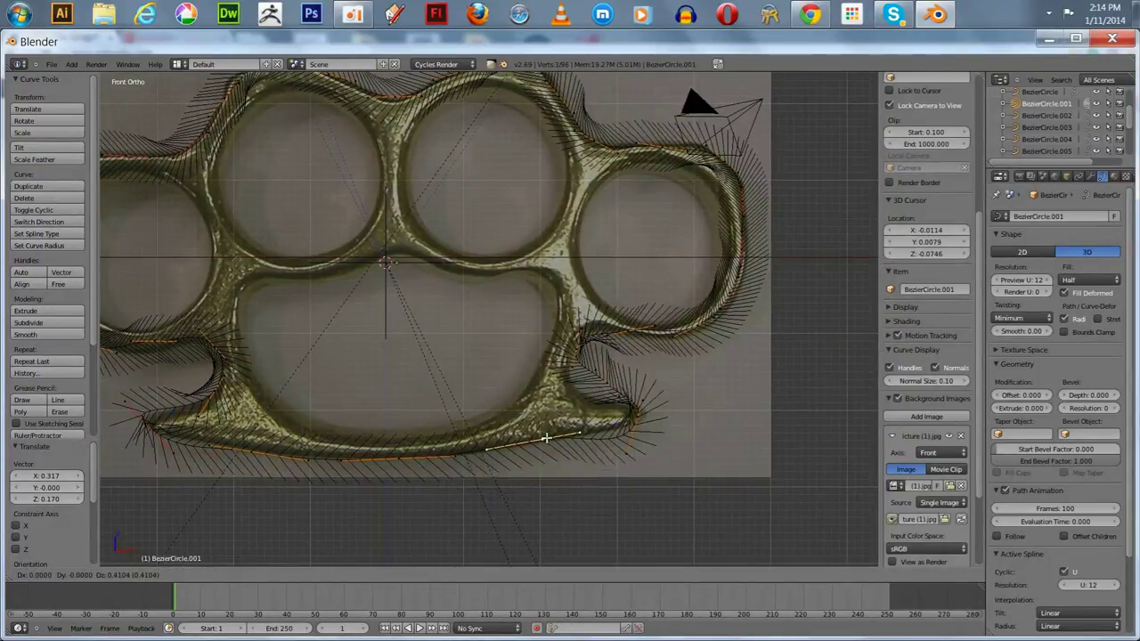
key(g)
click(560, 438)
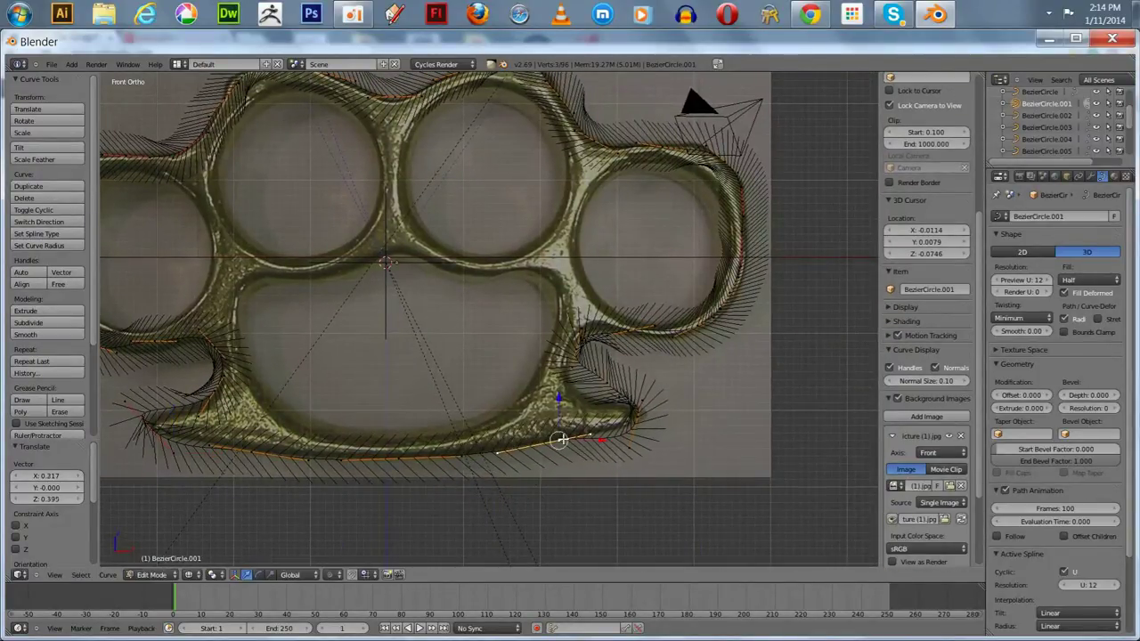
right_click(503, 451)
key(g)
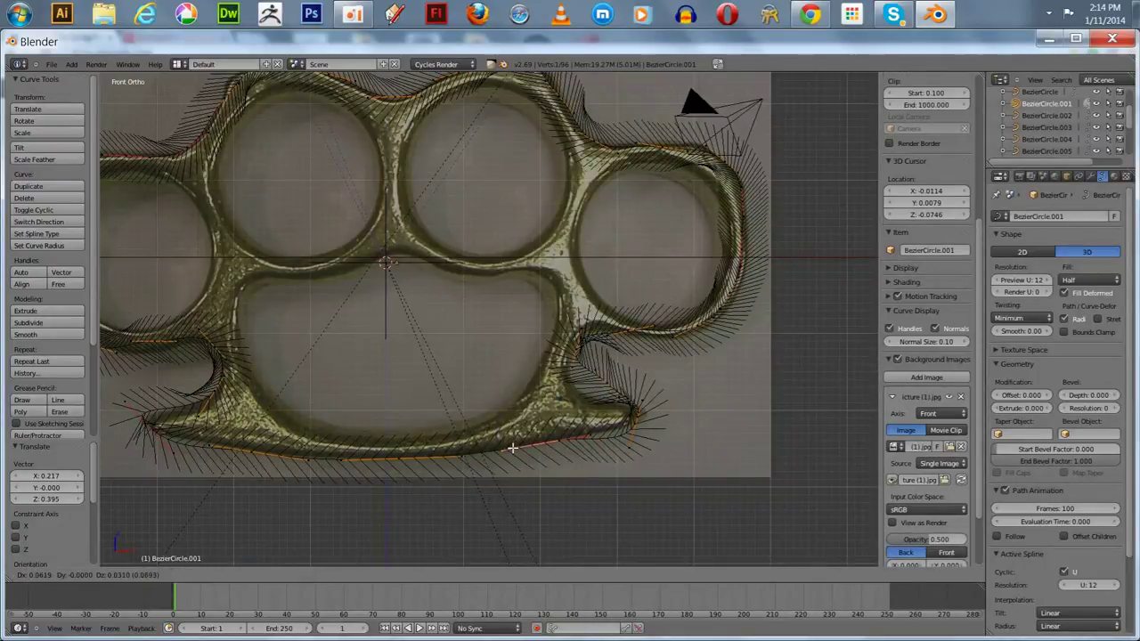
click(512, 448)
Fit the right-spike point and the points into and above the notch outline.
right_click(631, 450)
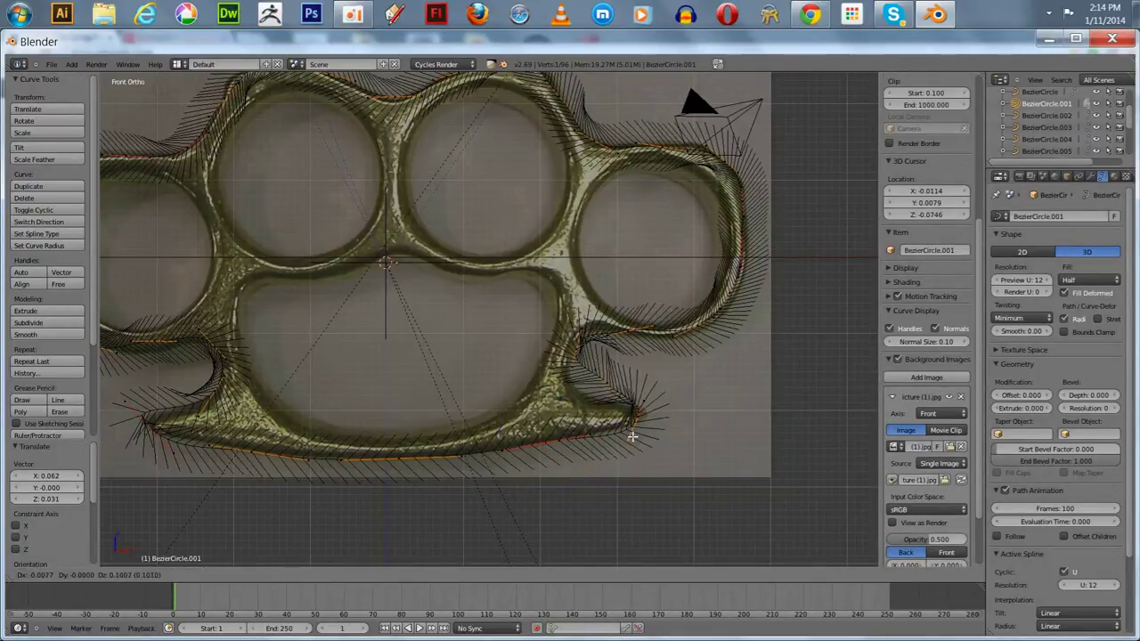
key(g)
click(598, 383)
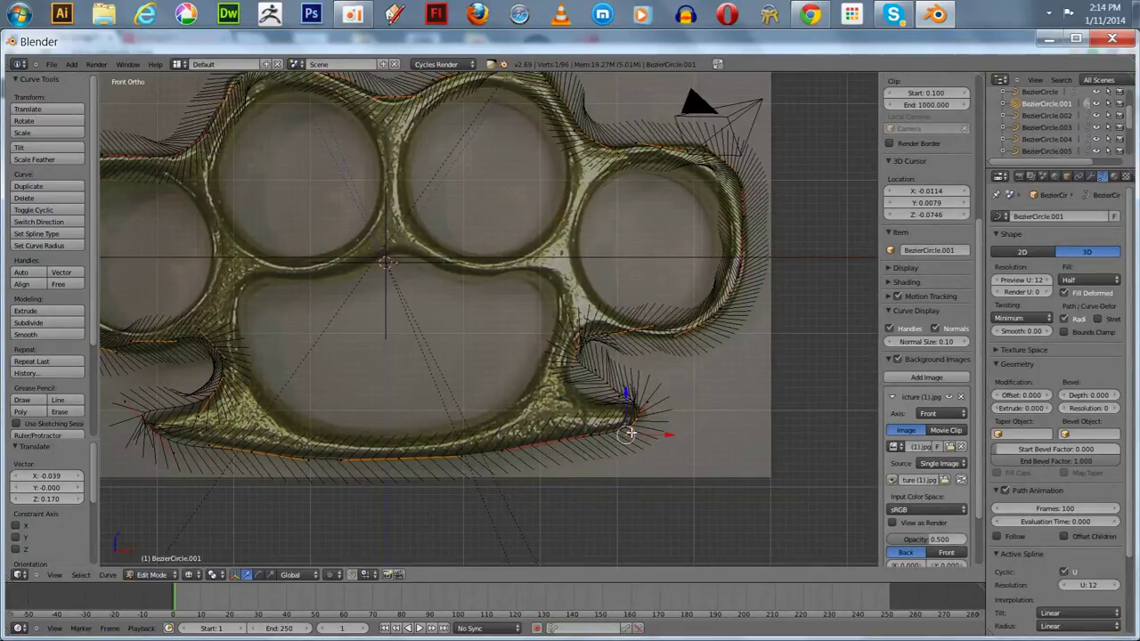
right_click(607, 386)
key(g)
click(569, 390)
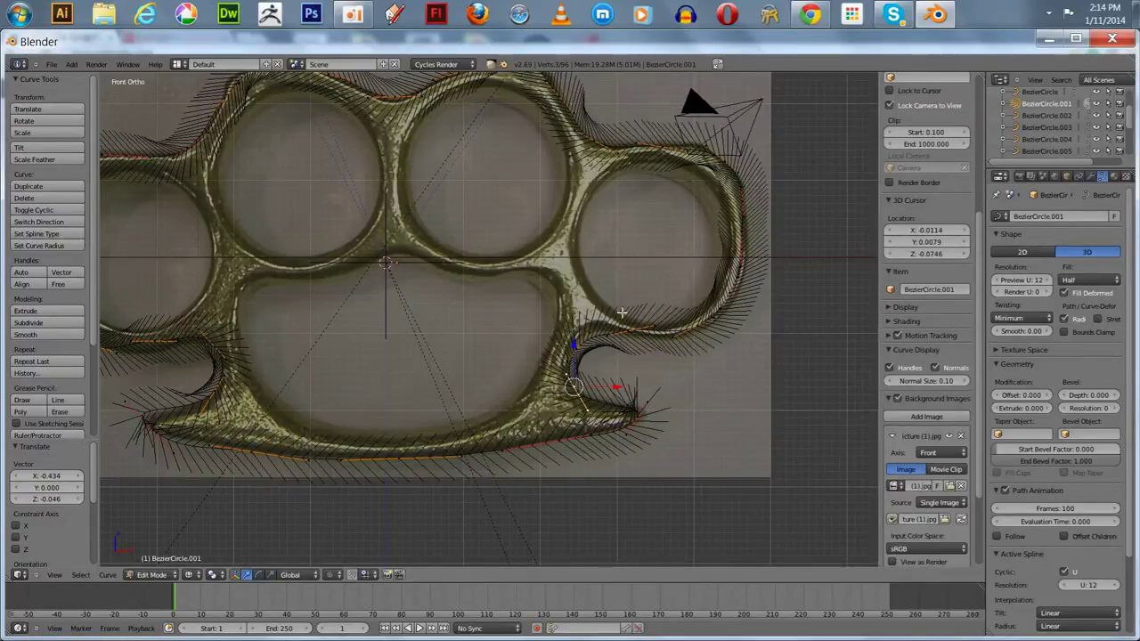
right_click(611, 338)
key(g)
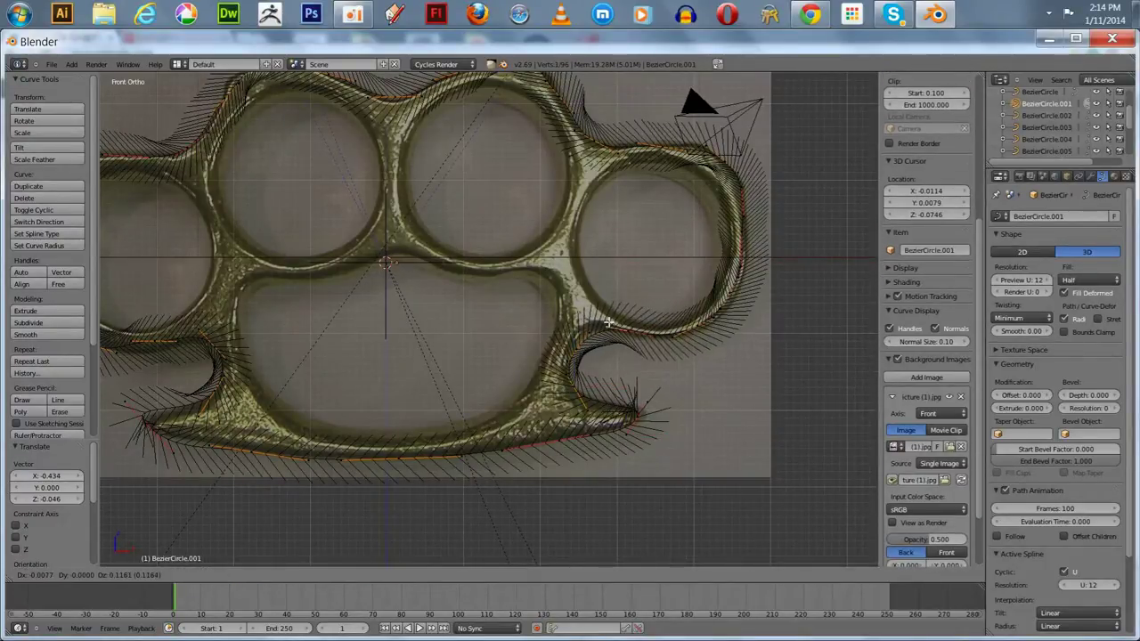
click(608, 324)
Zoom out to check the finished outline curve and end in Object Mode.
shift+scroll(599, 273, up, 5)
ctrl+scroll(599, 273, left, 4)
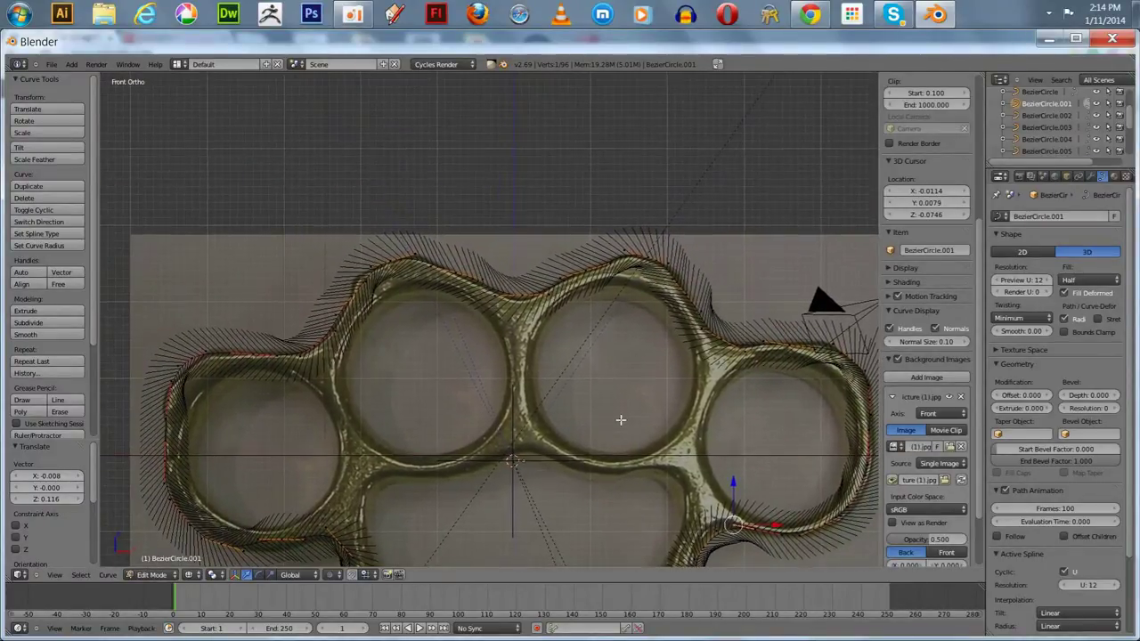
scroll(464, 363, down, 2)
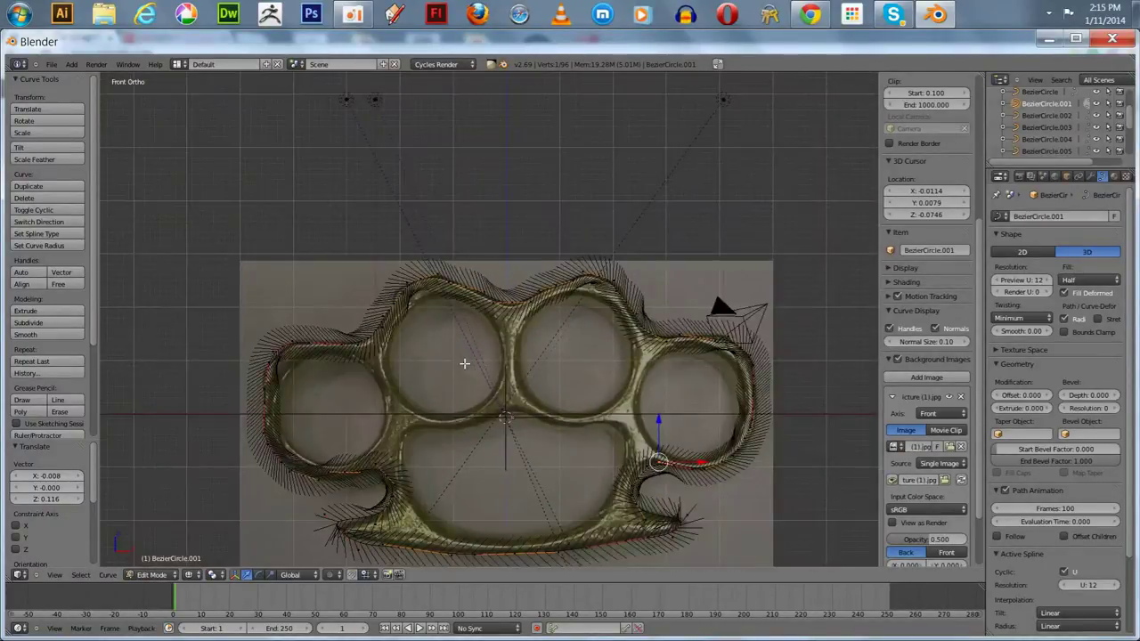
key(Tab)
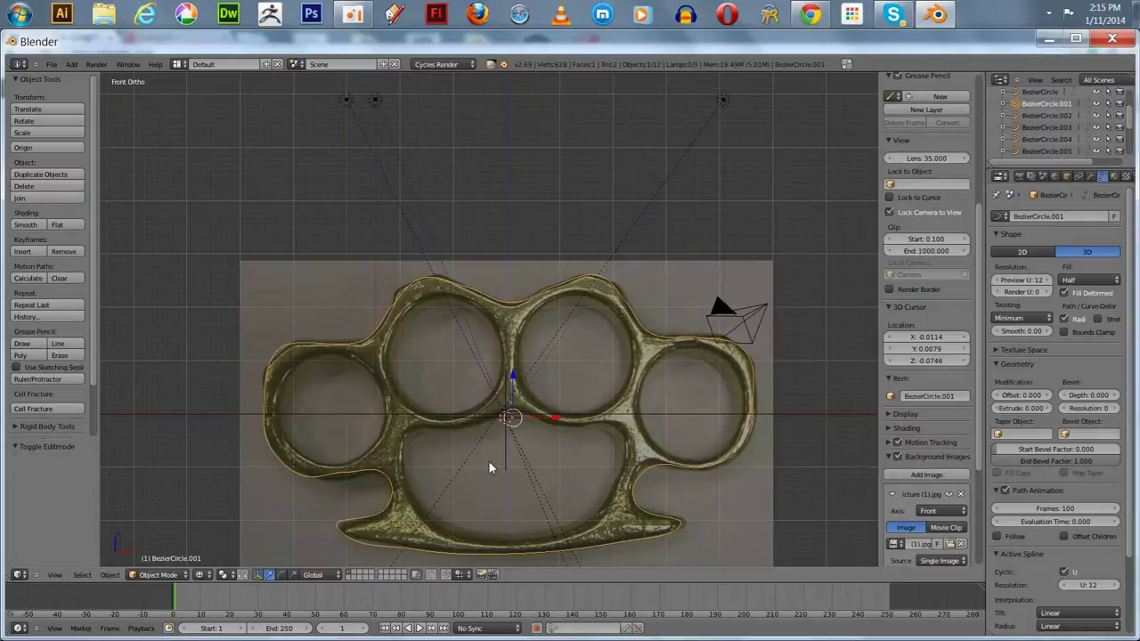
key(Tab)
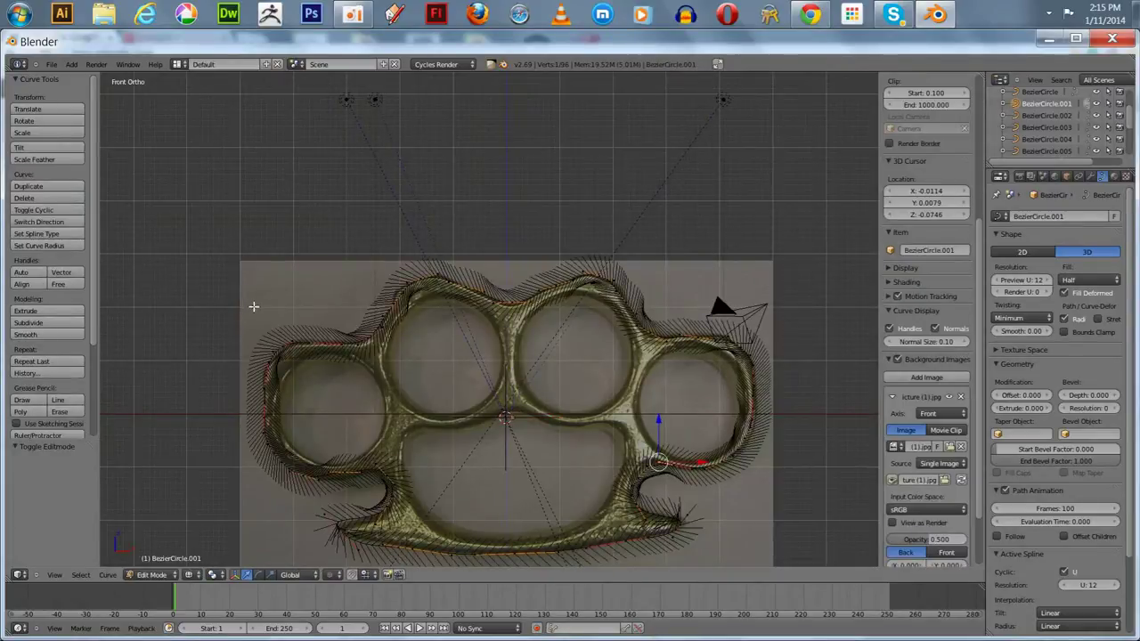
key(Tab)
shift+middle_drag(246, 266, 216, 194)
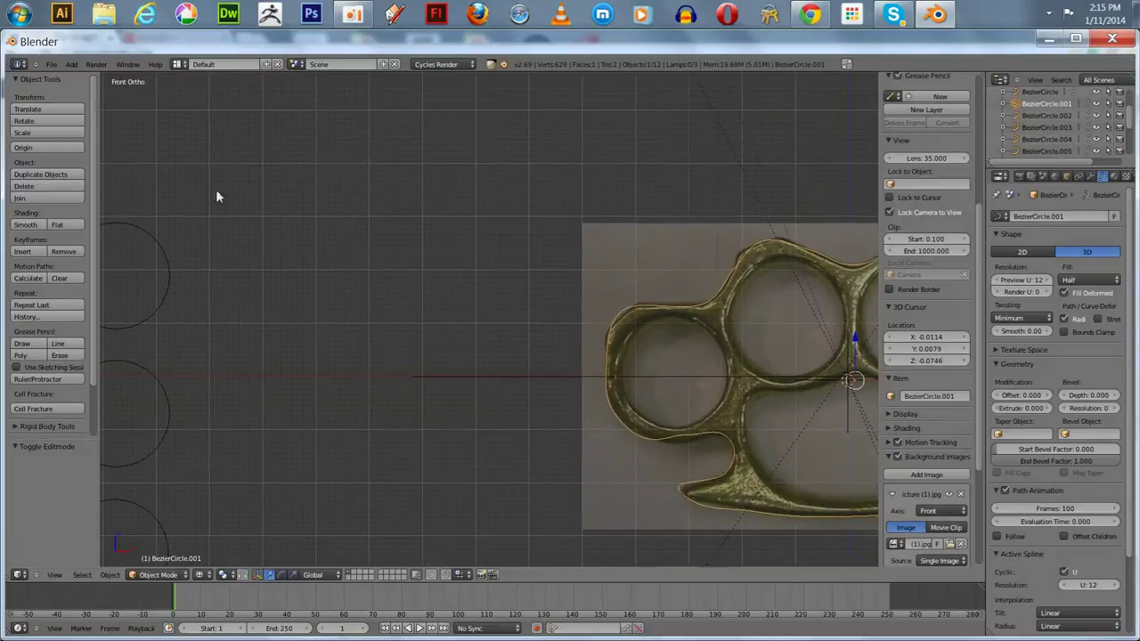
Select the left circle curve and move it right along the X axis.
right_click(130, 230)
key(g)
key(x)
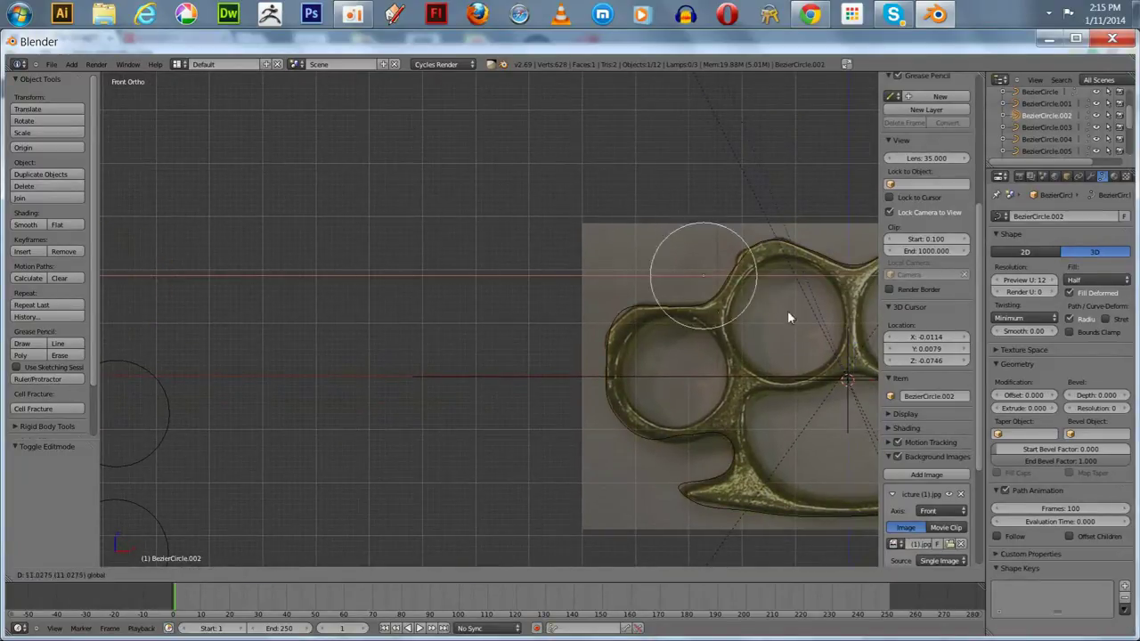
click(885, 314)
shift+middle_drag(638, 247, 415, 267)
Move the circle down along Z into the large lower opening and enter Edit Mode.
key(g)
key(z)
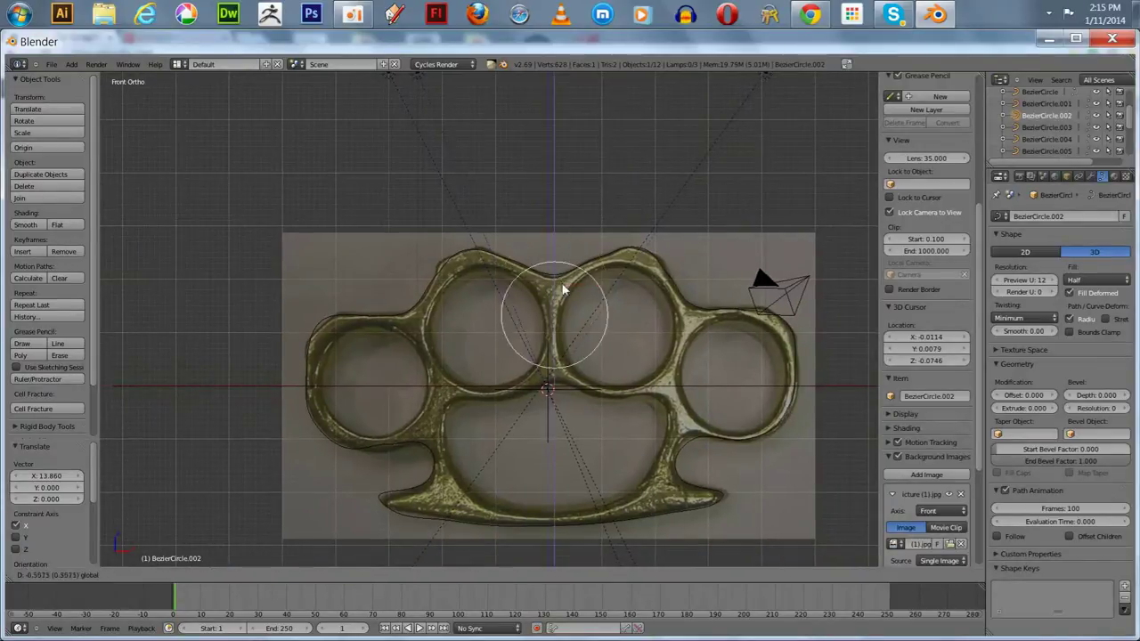
click(584, 409)
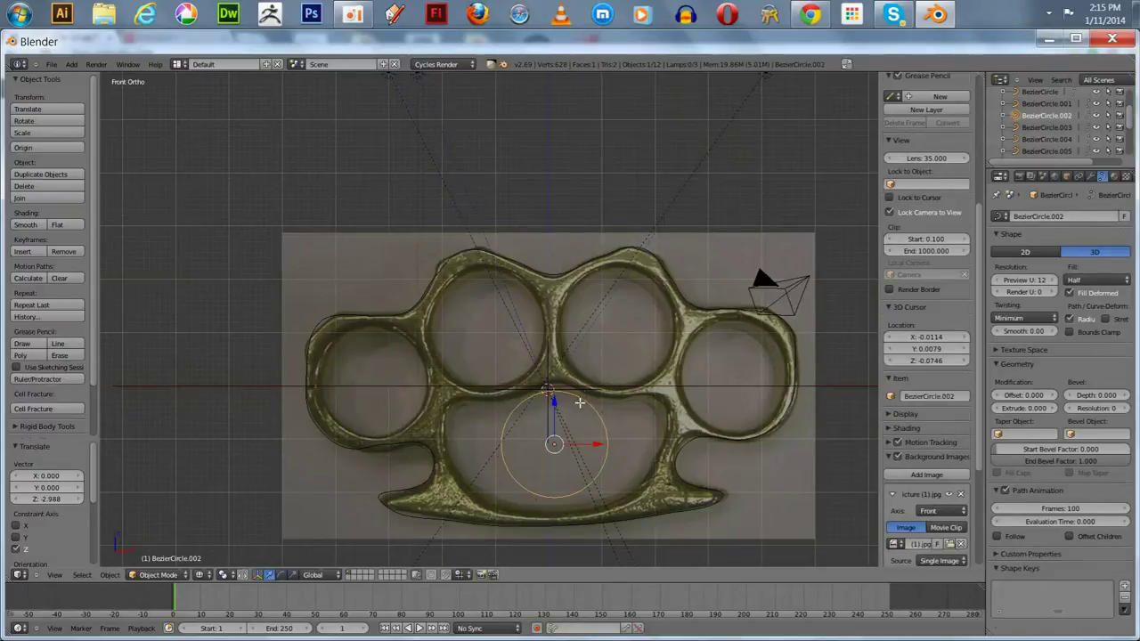
key(Tab)
Move the circle's left, right and bottom control points out onto the opening's outline.
right_click(504, 444)
key(g)
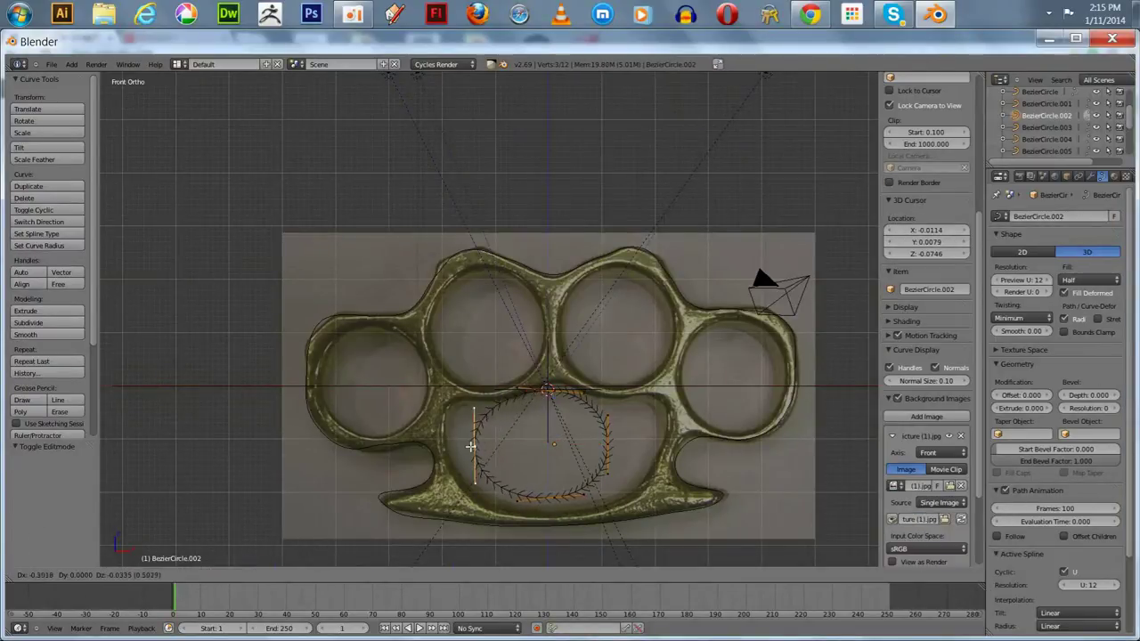
click(448, 446)
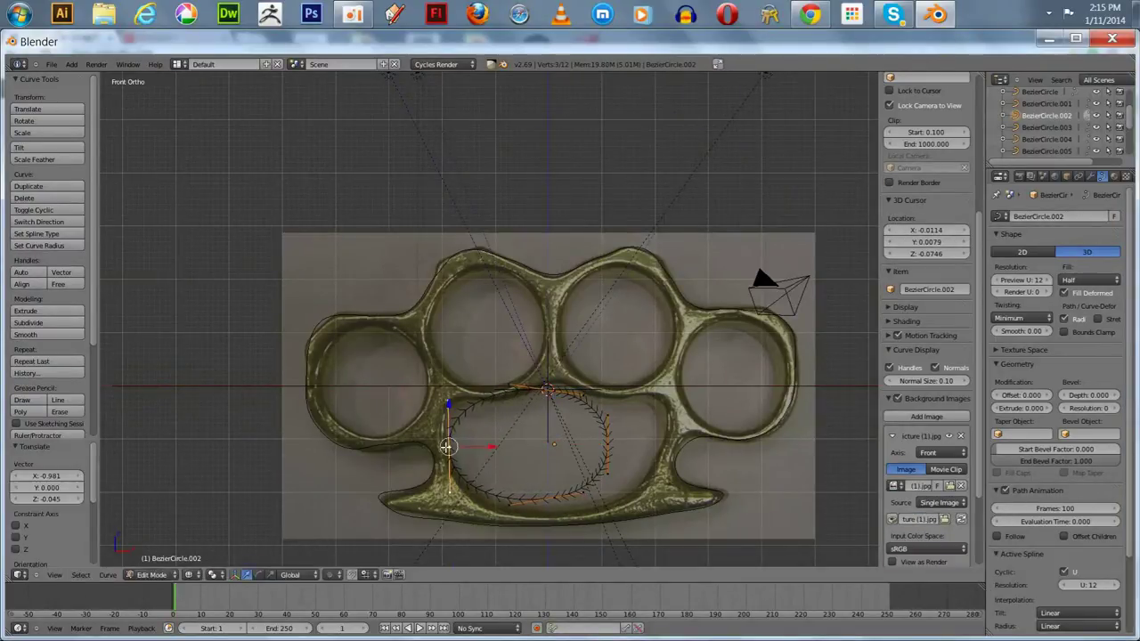
right_click(609, 444)
key(g)
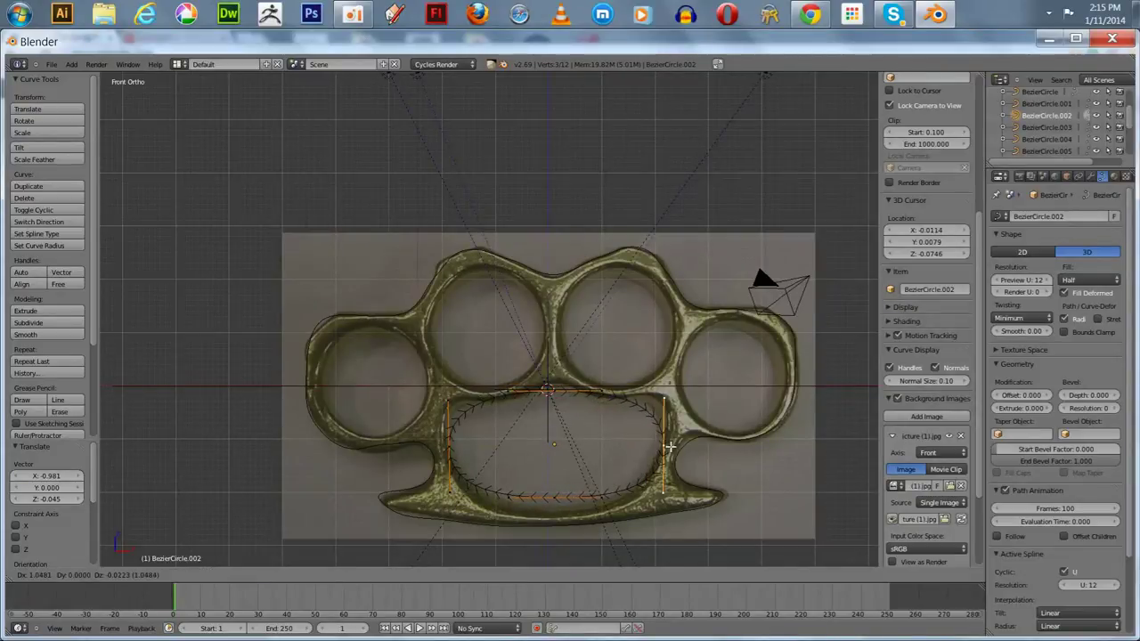
click(663, 445)
right_click(559, 499)
key(g)
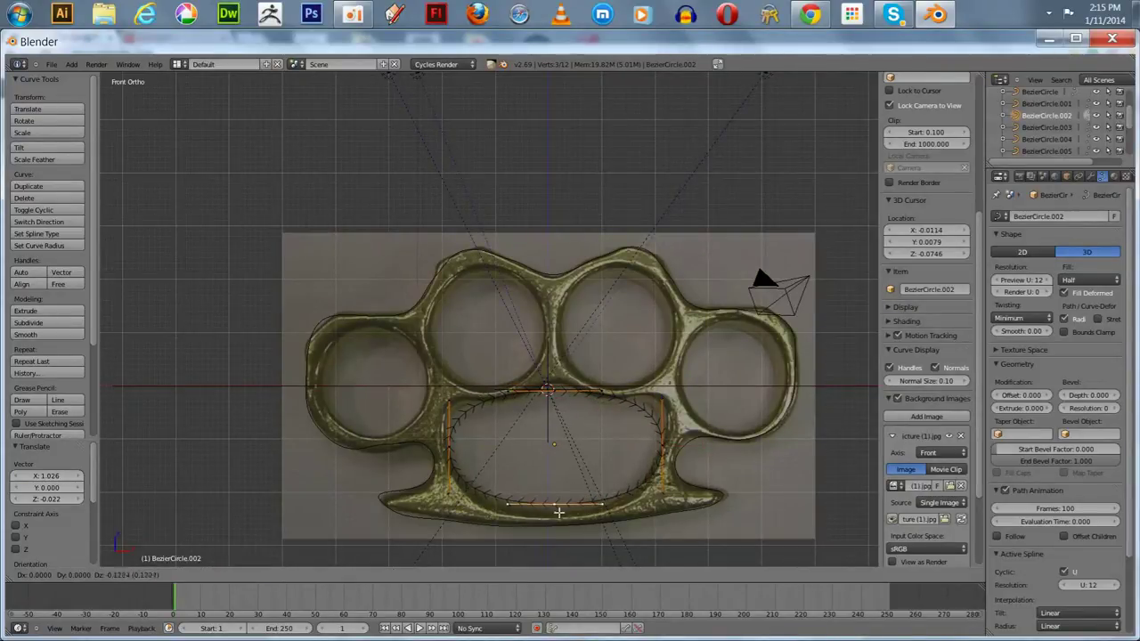
click(557, 521)
Move the circle's top control point up onto the outline.
scroll(538, 472, up, 2)
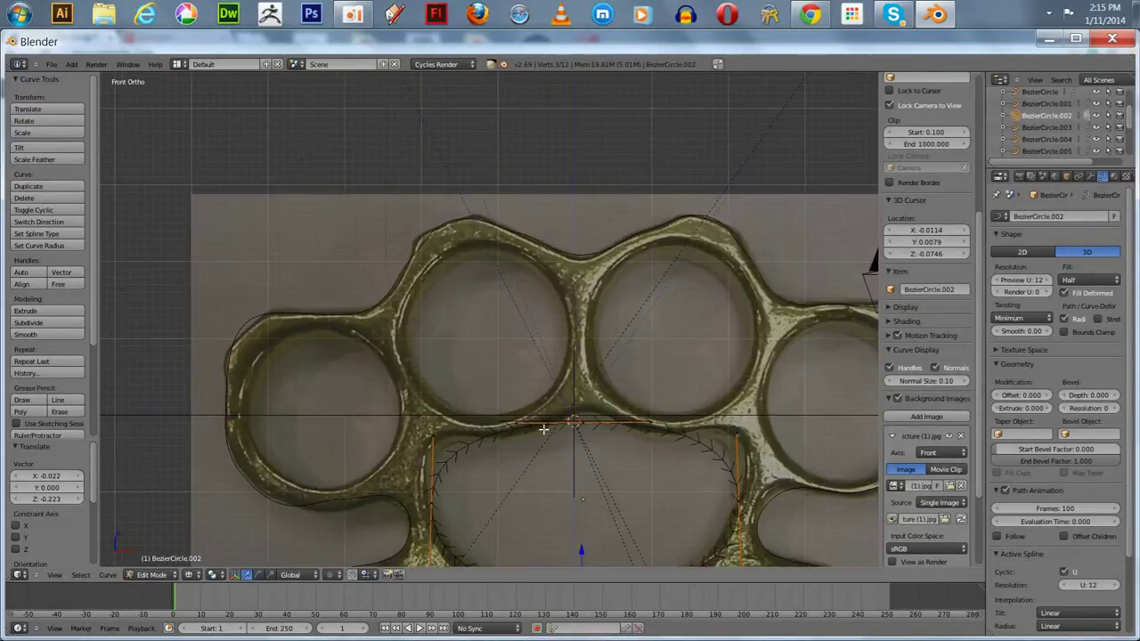
shift+middle_drag(585, 483, 592, 352)
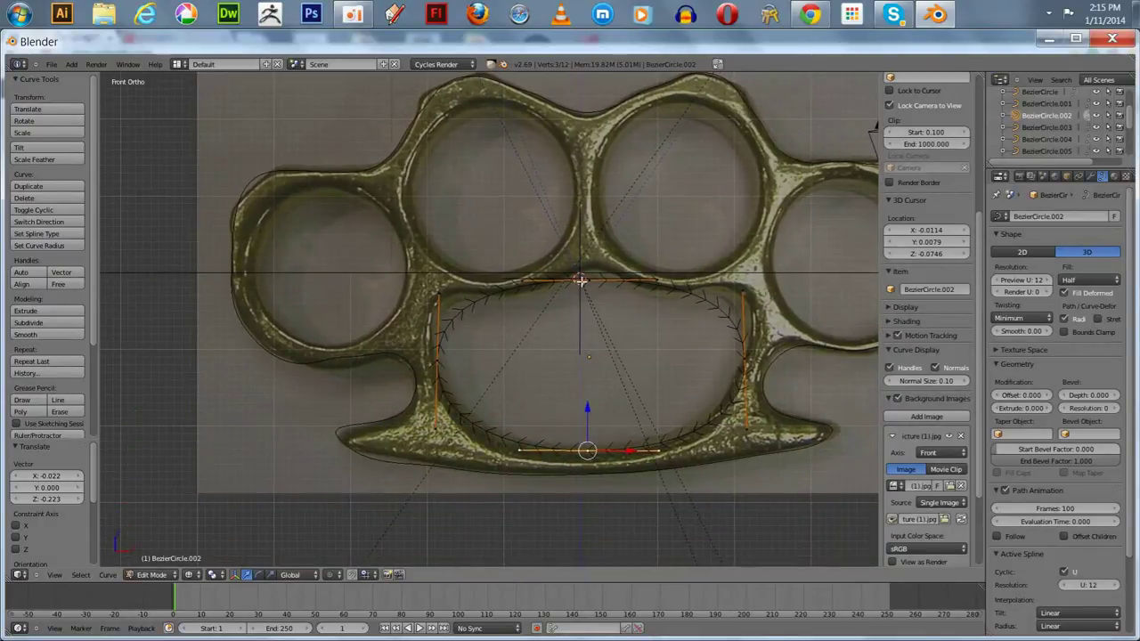
right_click(581, 281)
key(g)
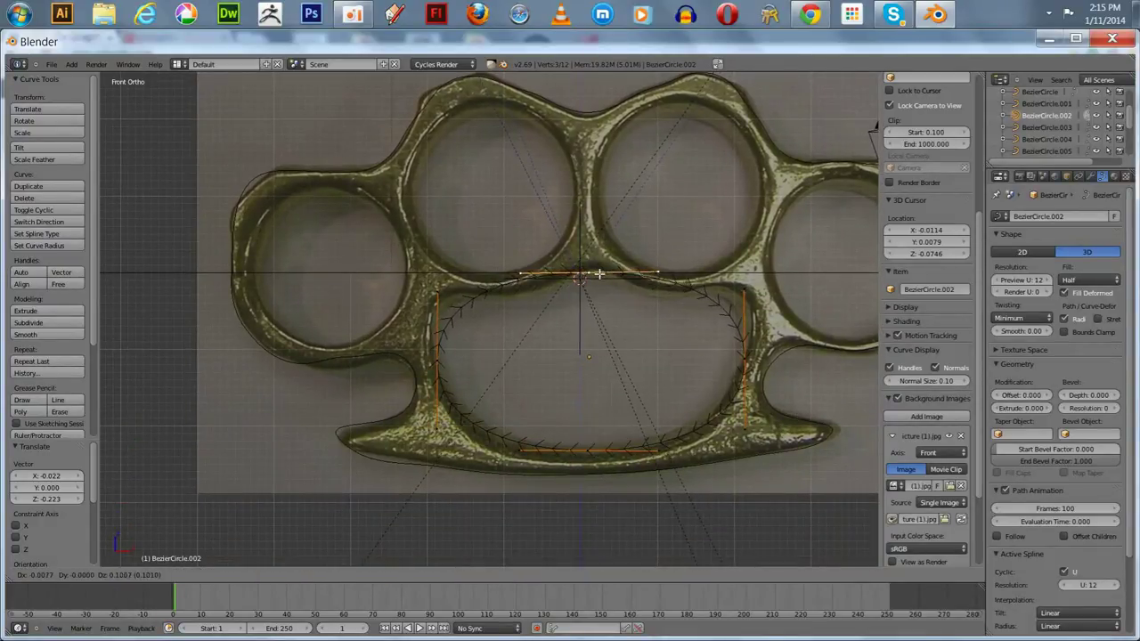
click(599, 274)
Subdivide the circle, fit the new upper-left and upper-right points, and return to Object Mode.
key(a)
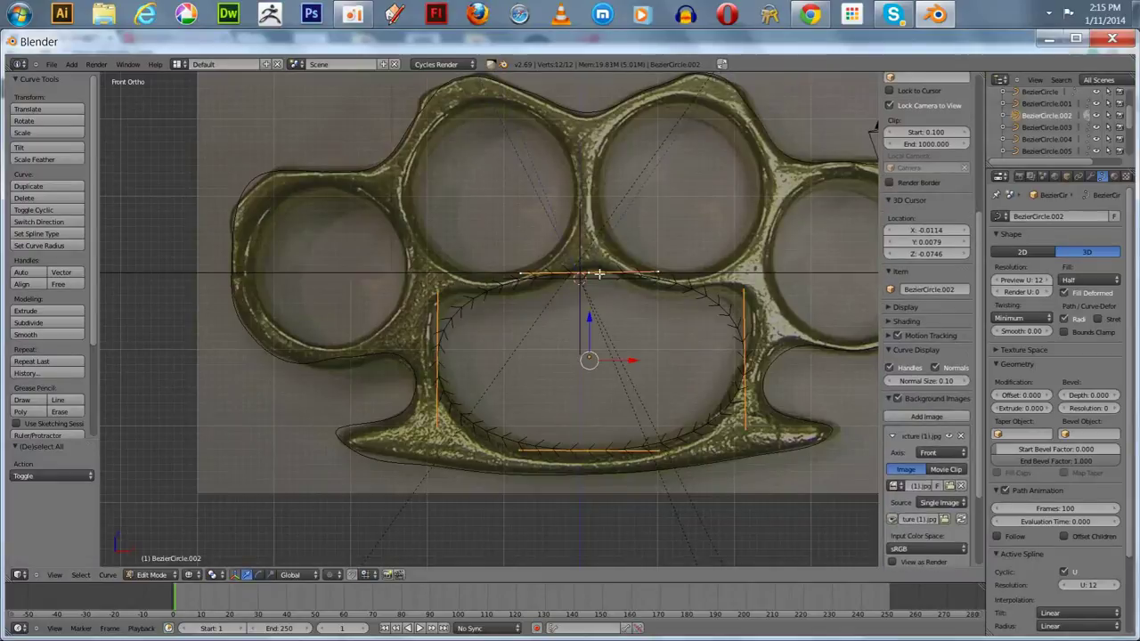
click(36, 323)
right_click(445, 300)
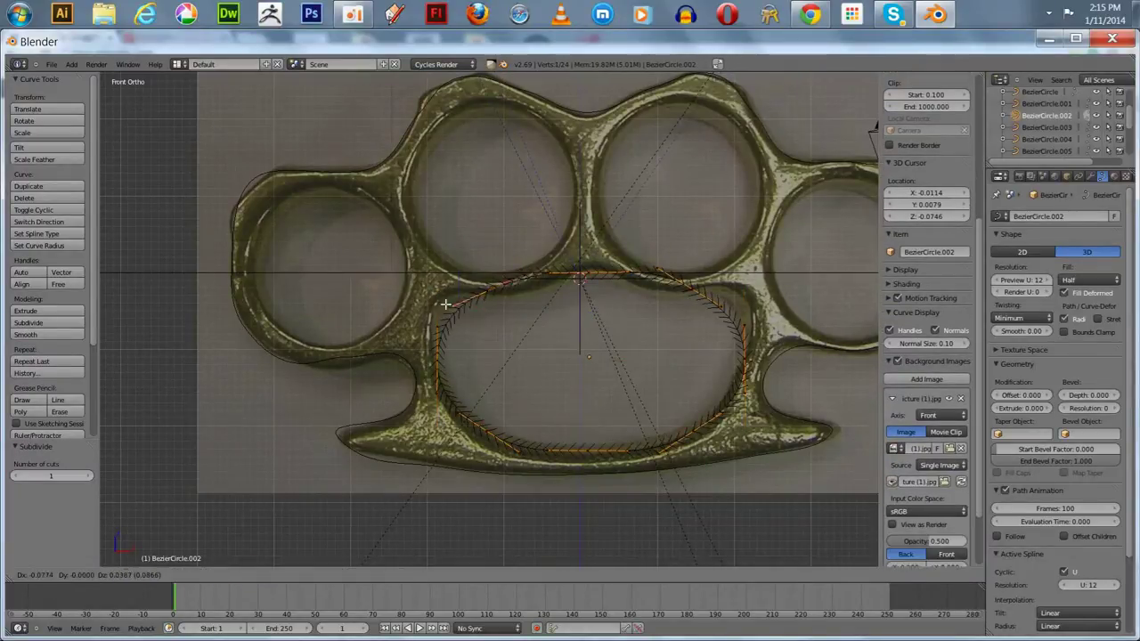
key(g)
click(436, 282)
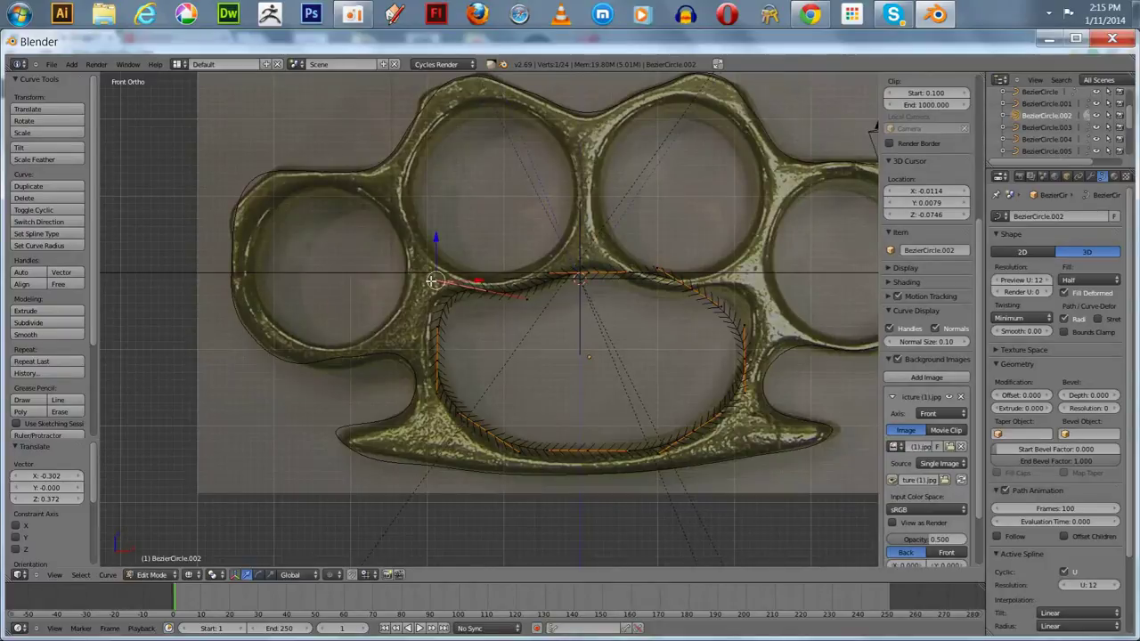
right_click(721, 306)
key(g)
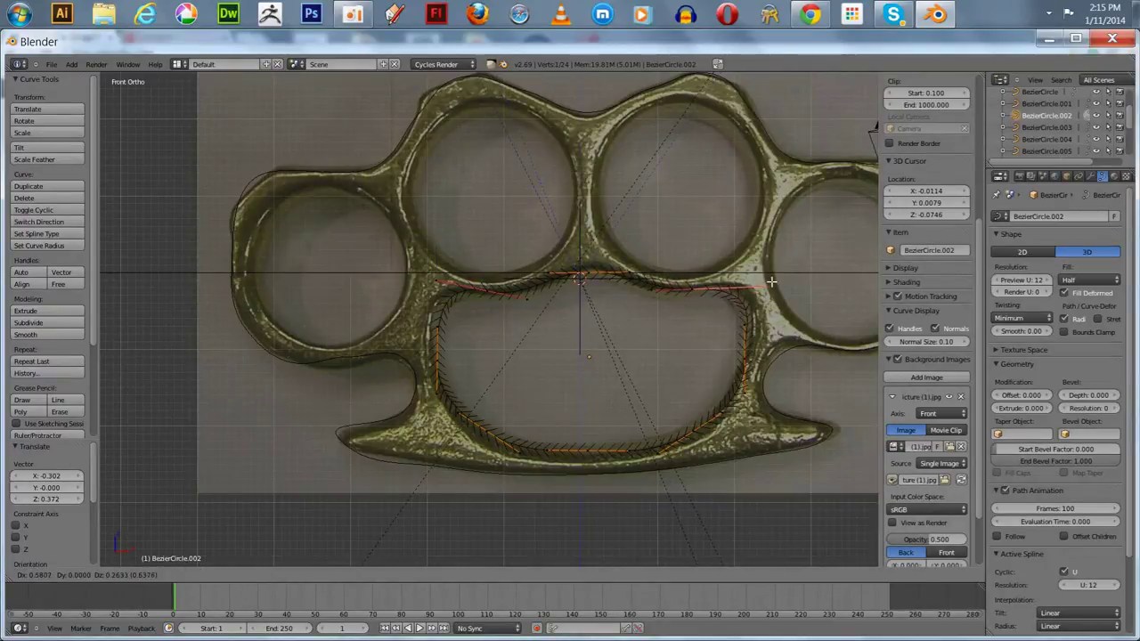
click(770, 285)
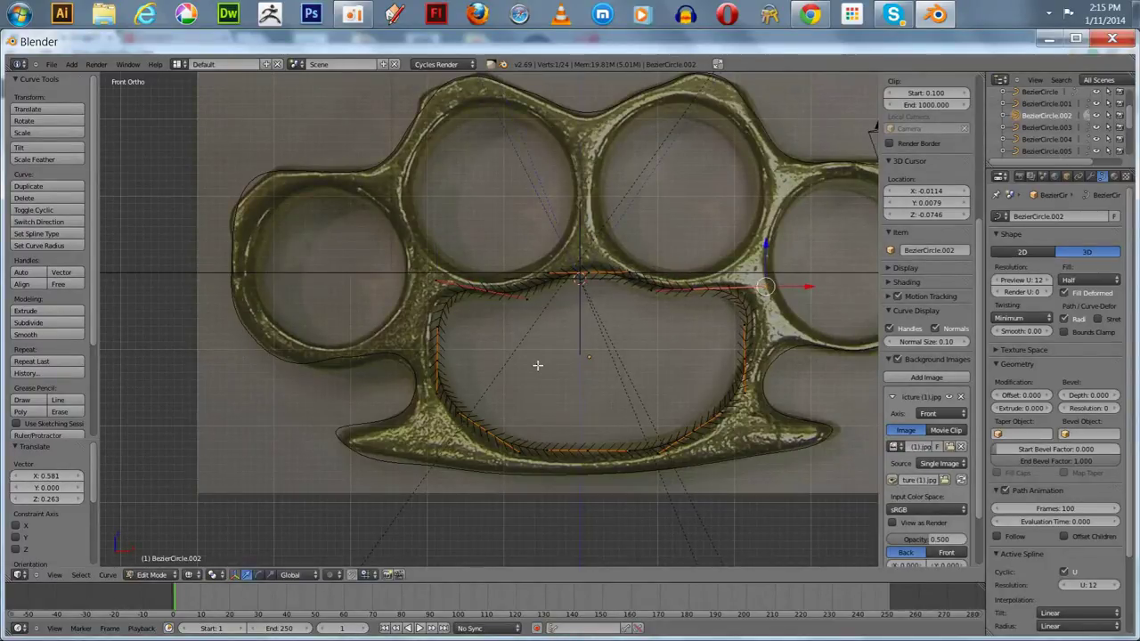
key(Tab)
key(Tab)
key(Tab)
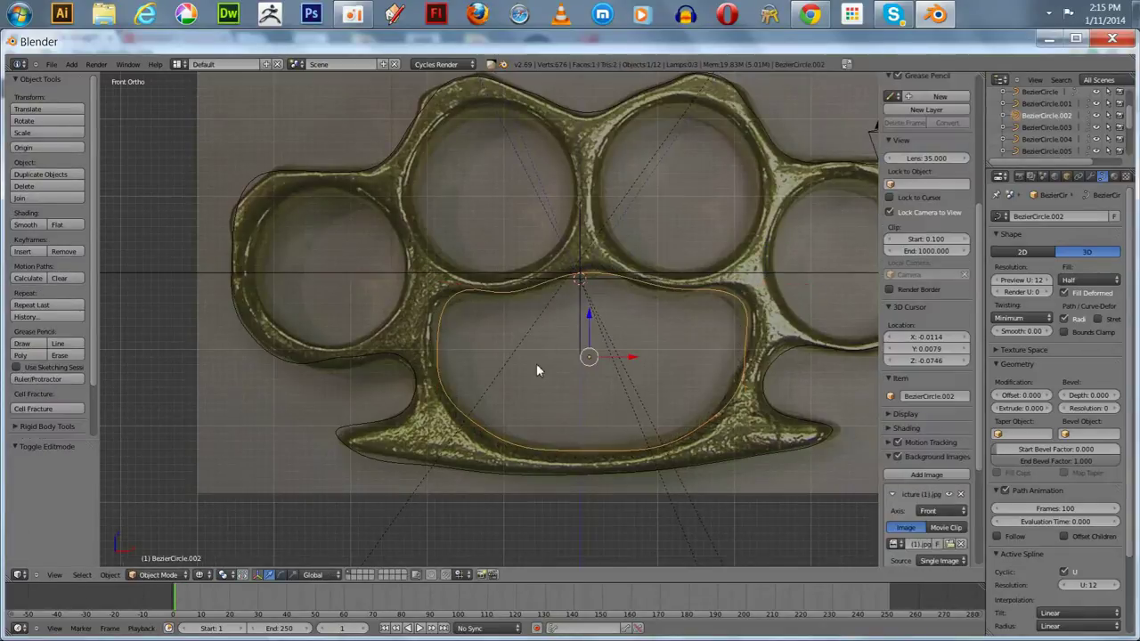
Join the outer outline curve and the inner curve into one curve.
scroll(537, 371, down, 3)
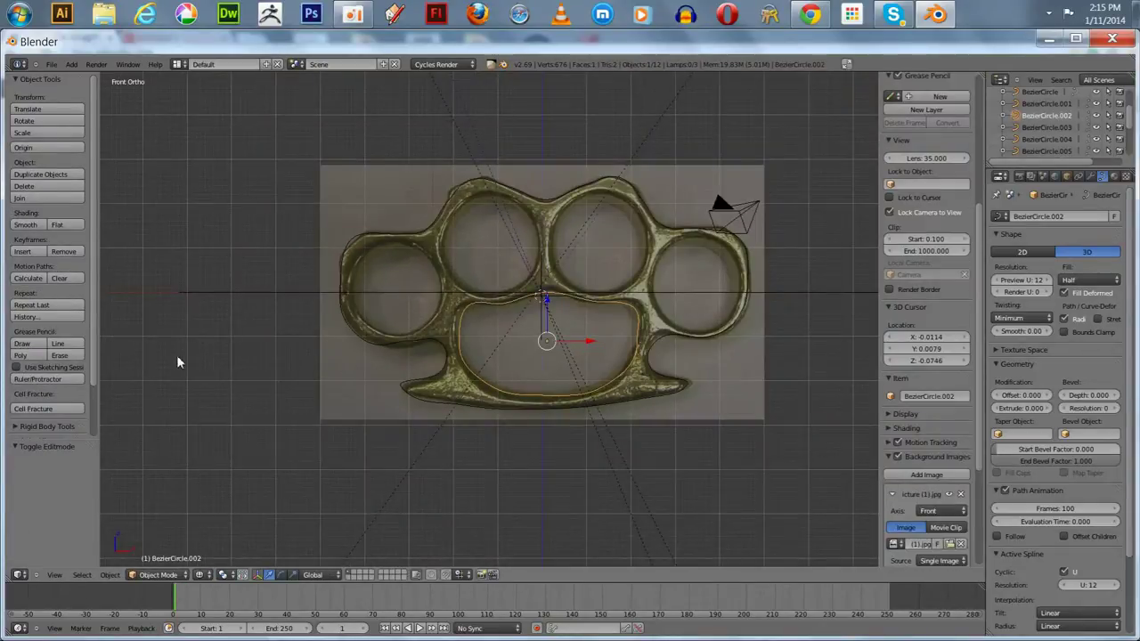
shift+middle_drag(176, 363, 270, 422)
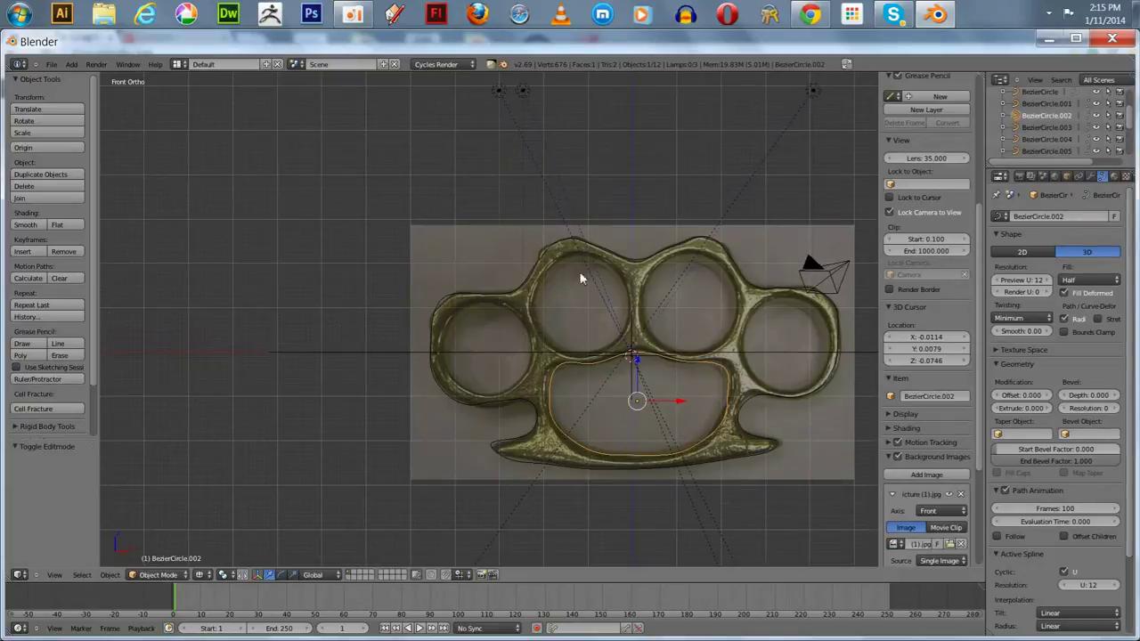
right_click(464, 293)
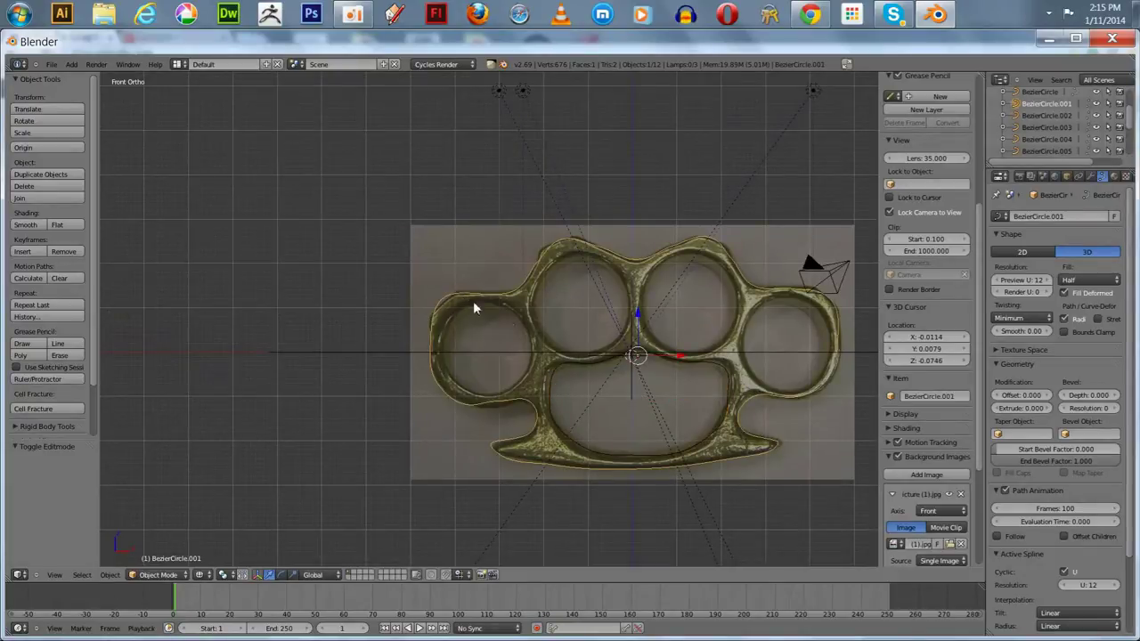
right_click(552, 363)
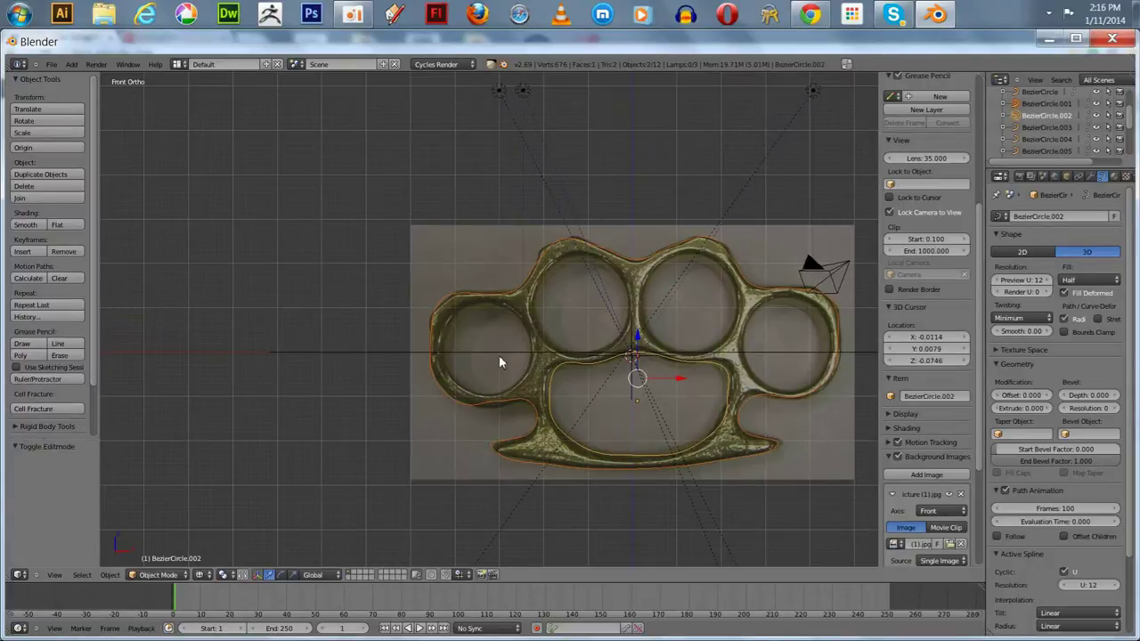
key(ctrl+j)
Move the top spare circle along X and Z onto the leftmost finger ring.
scroll(359, 282, down, 3)
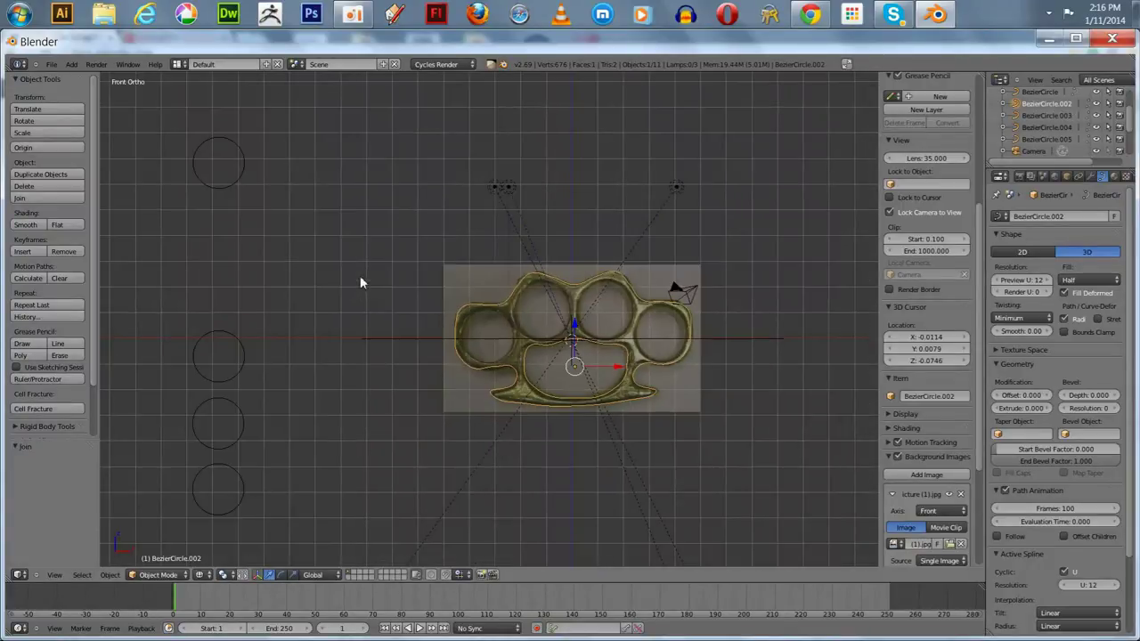
shift+middle_drag(317, 290, 378, 287)
right_click(287, 201)
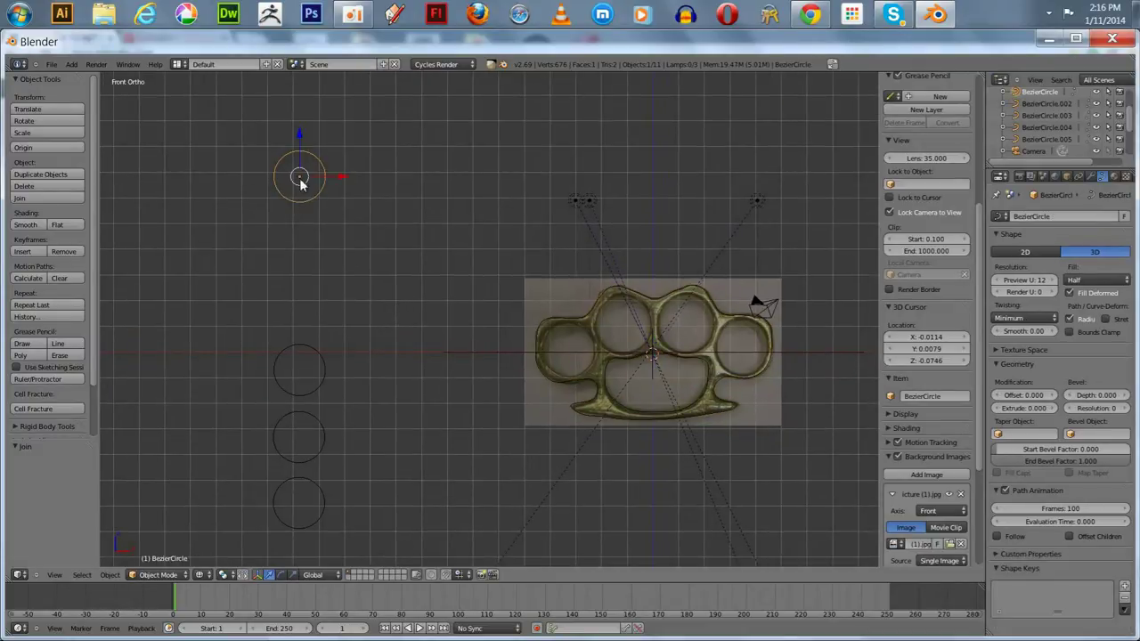
key(g)
key(x)
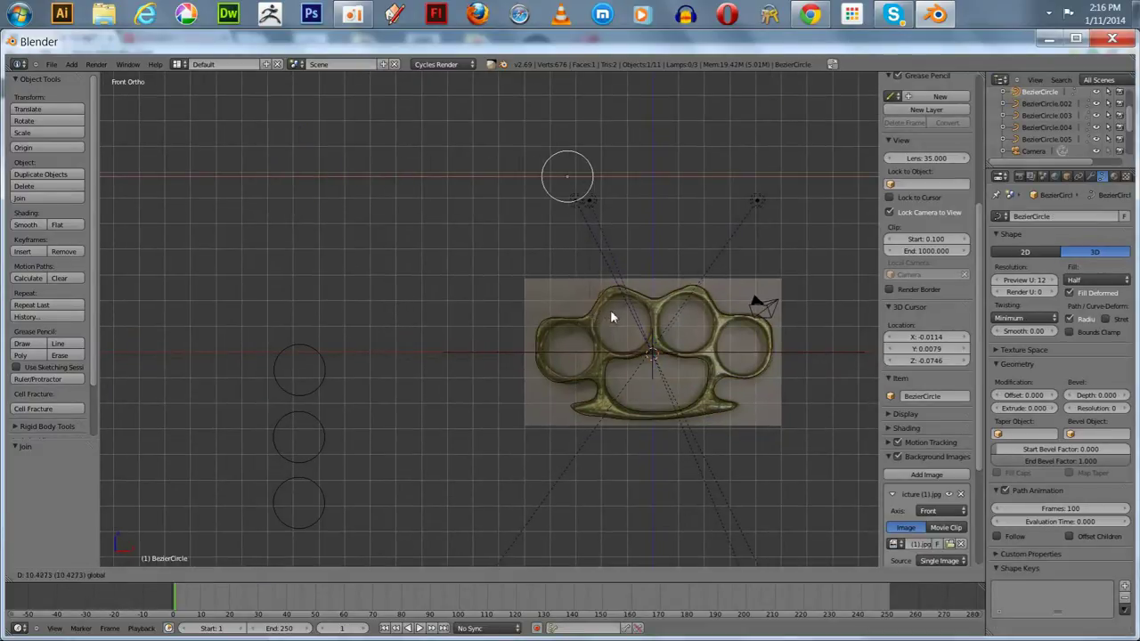
click(610, 310)
key(g)
key(z)
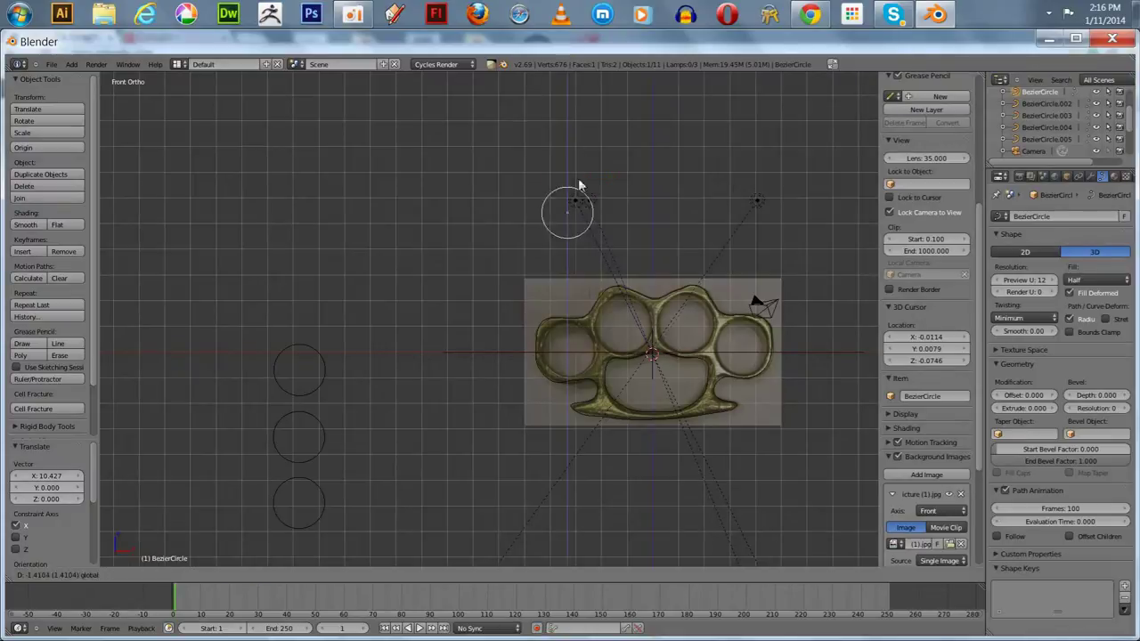
click(603, 304)
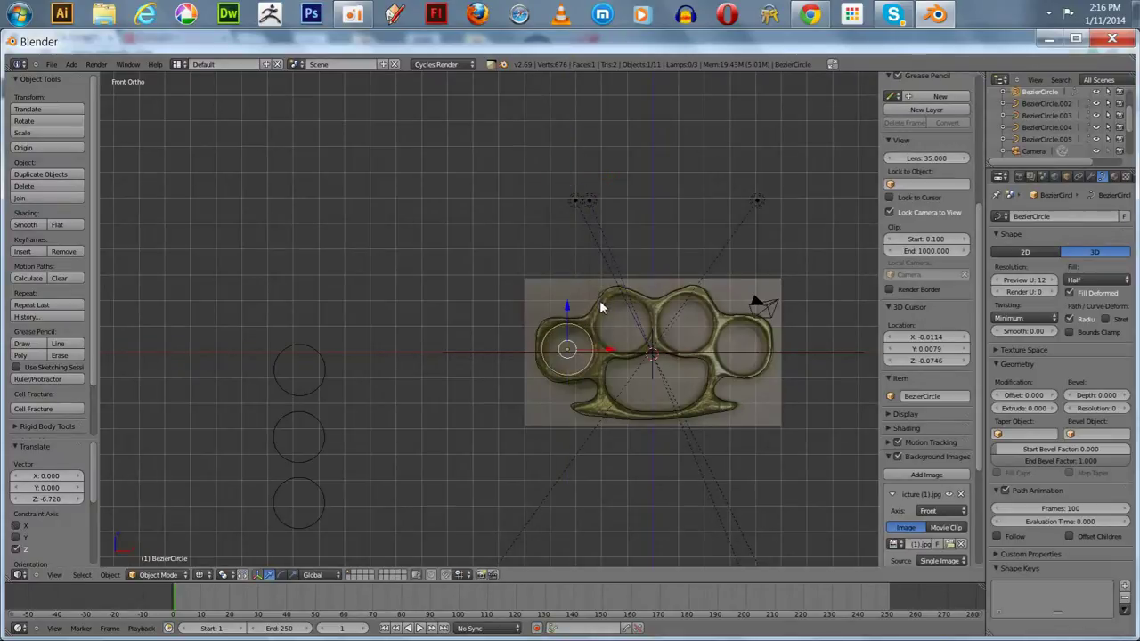
Place the next spare circle over the second finger ring and centre it with an X nudge.
right_click(306, 350)
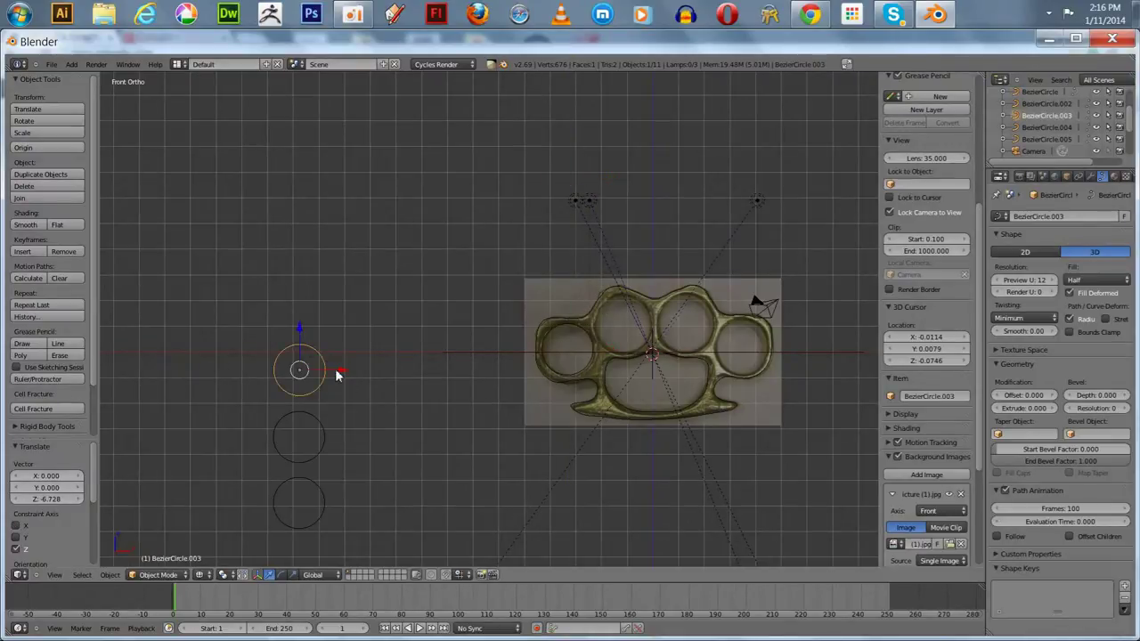
key(g)
key(x)
click(664, 369)
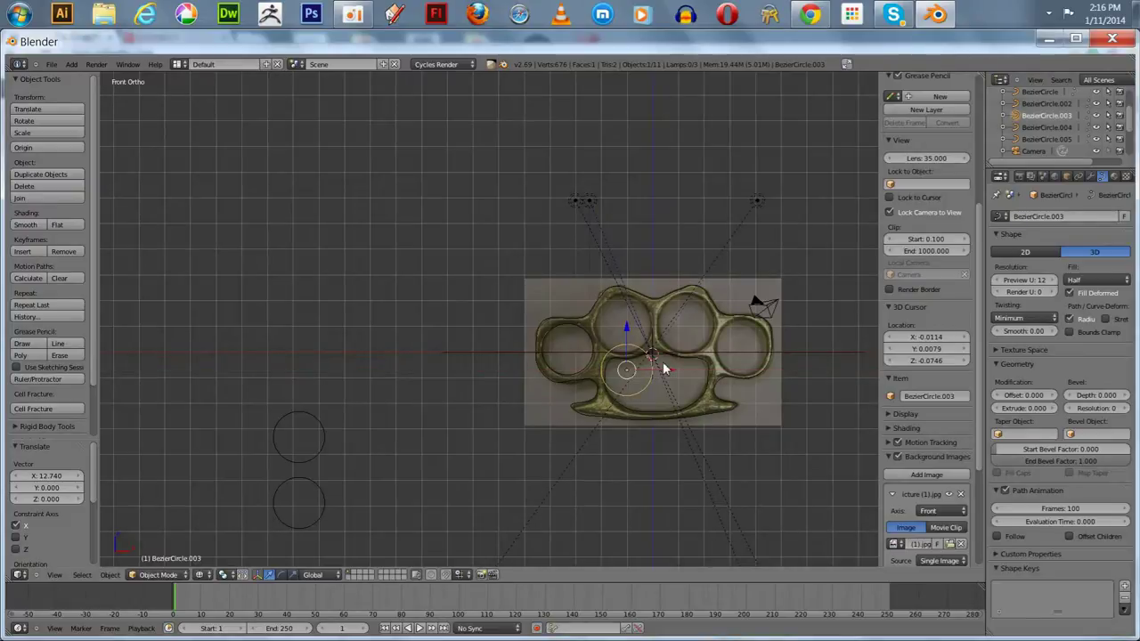
key(g)
key(z)
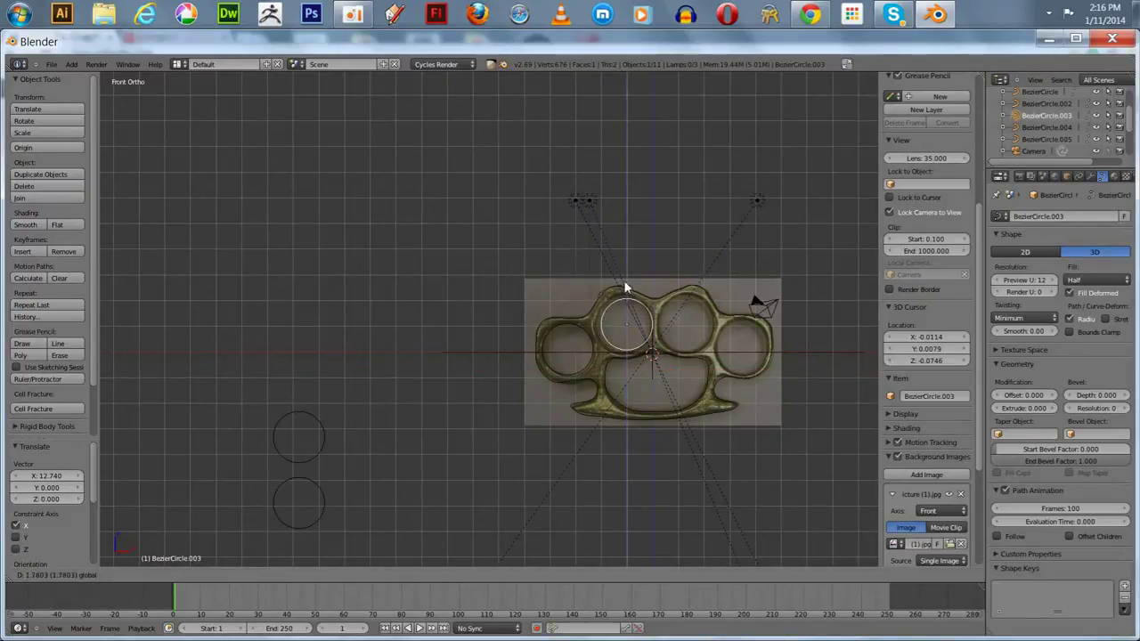
click(624, 290)
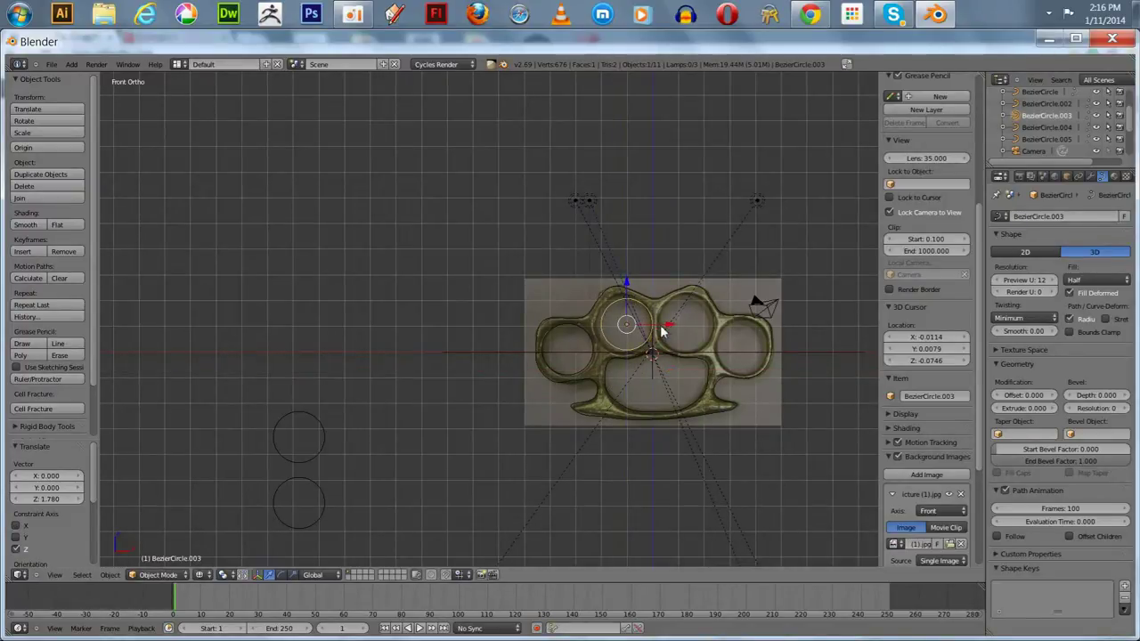
key(g)
key(x)
click(659, 334)
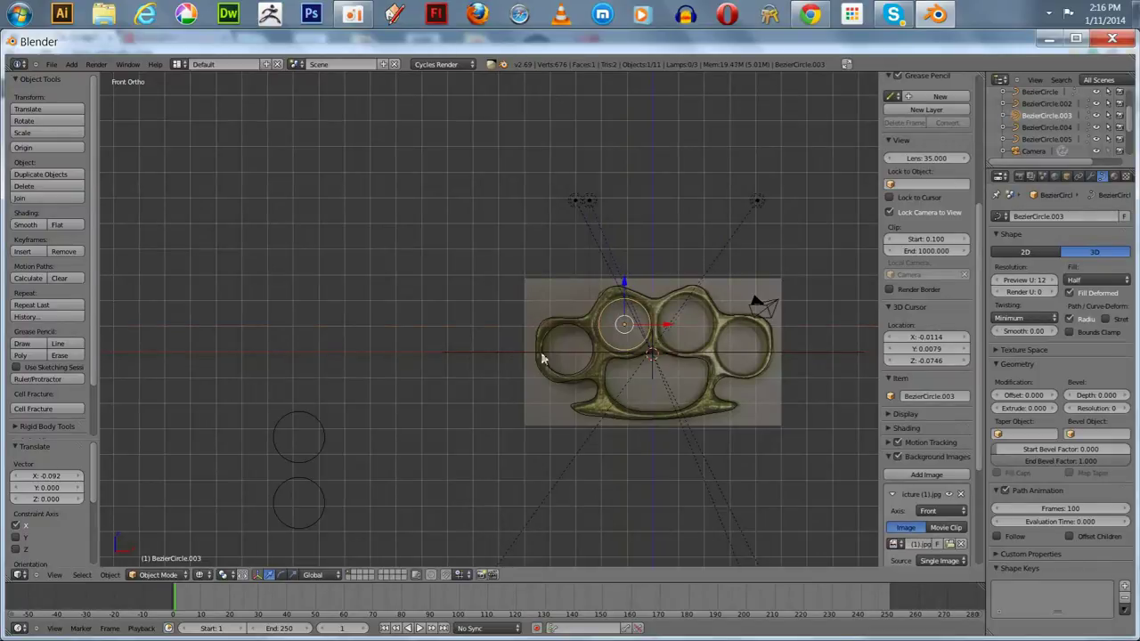
Move the lower-left small circle onto the third finger ring and nudge it slightly left.
right_click(301, 423)
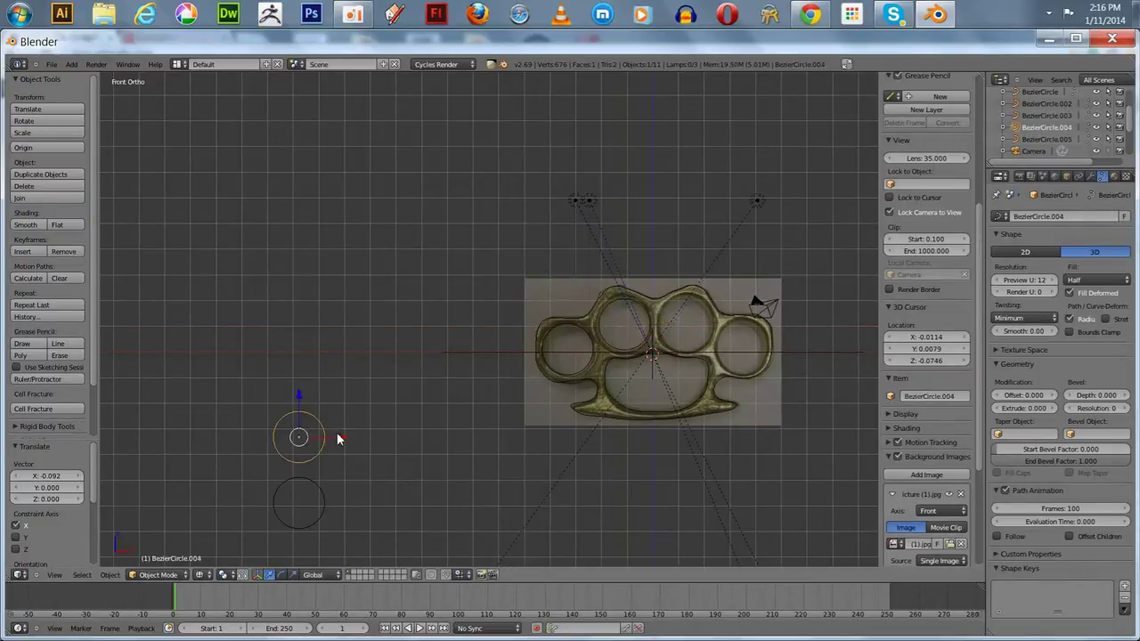
key(g)
key(x)
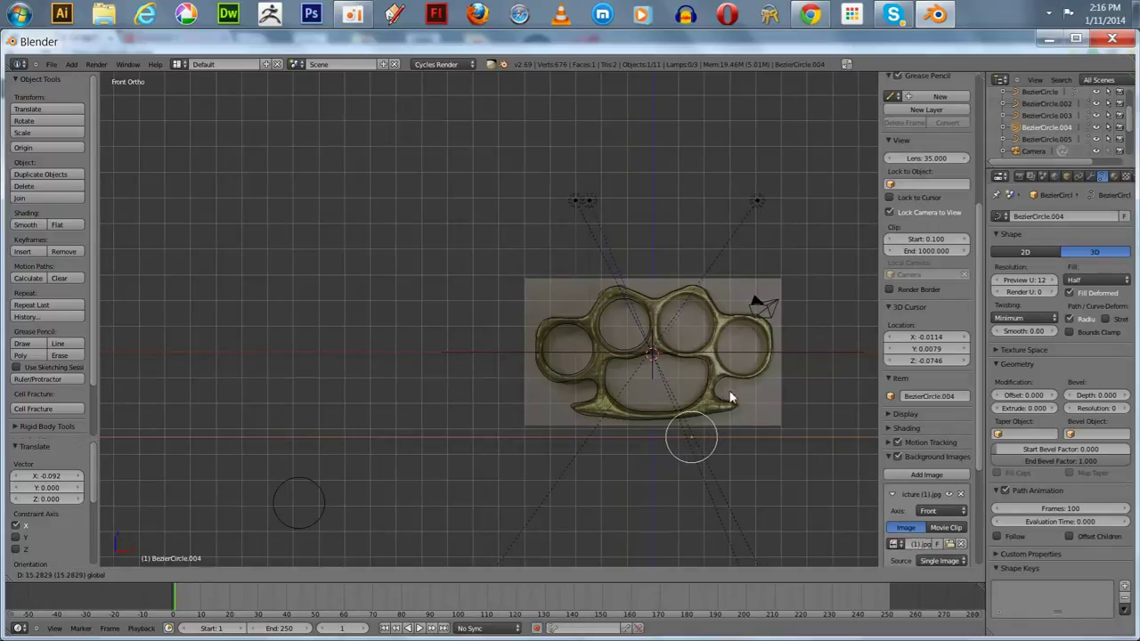
click(730, 387)
key(g)
key(z)
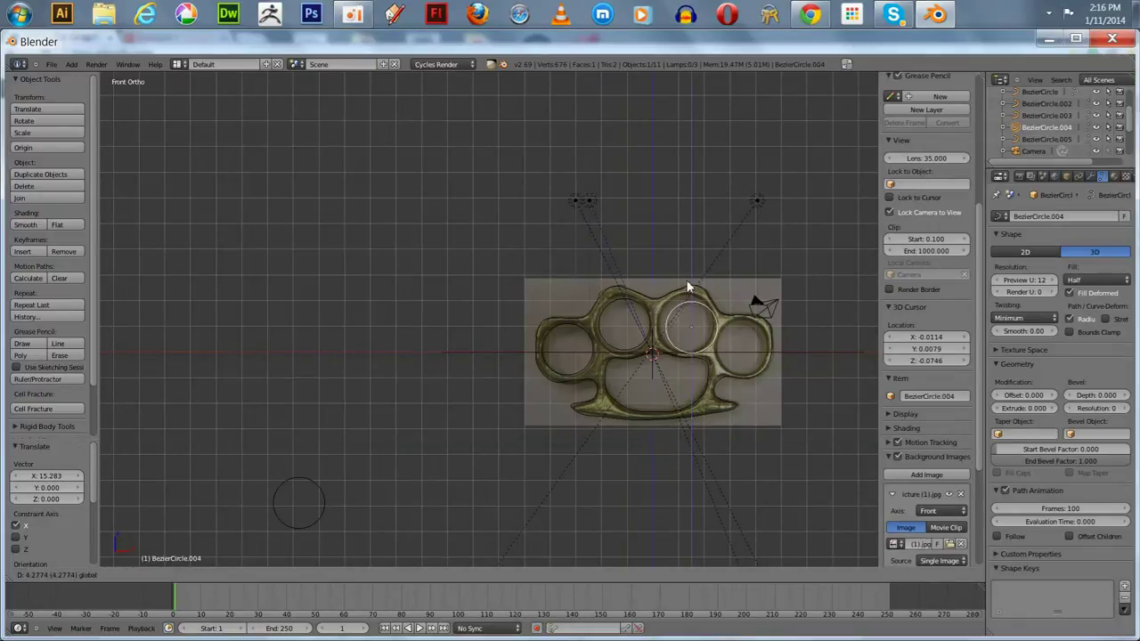
click(686, 282)
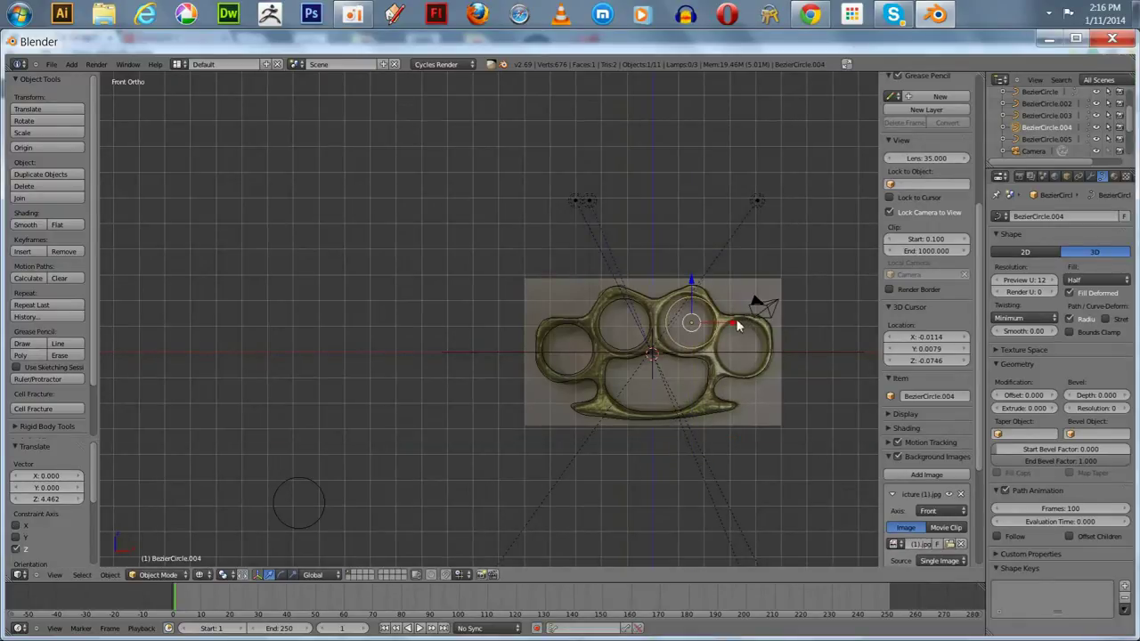
mouse_move(738, 326)
mouse_down()
mouse_move(729, 318)
mouse_move(730, 337)
mouse_up()
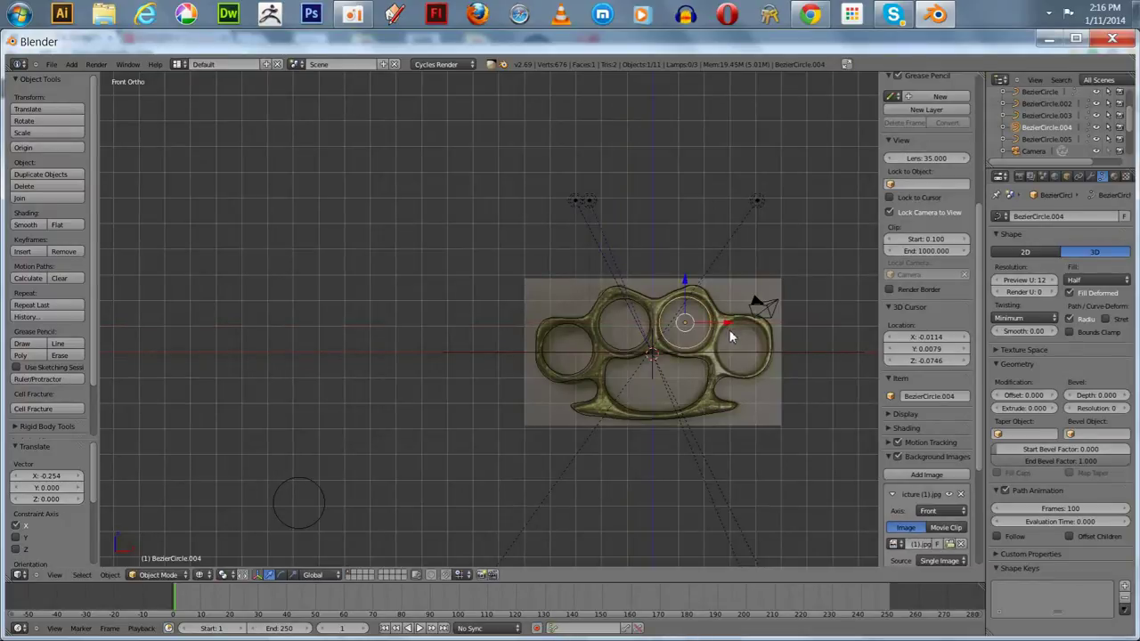
Drag BezierCircle.005 up and right so it fits the rightmost finger ring.
right_click(295, 490)
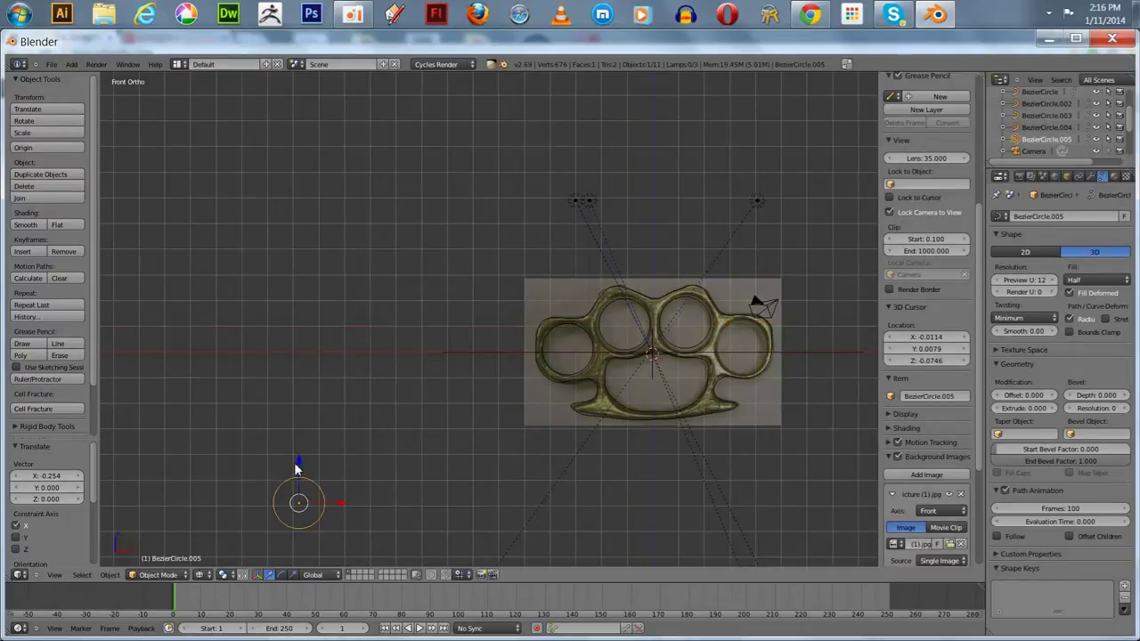
drag(298, 468, 776, 356)
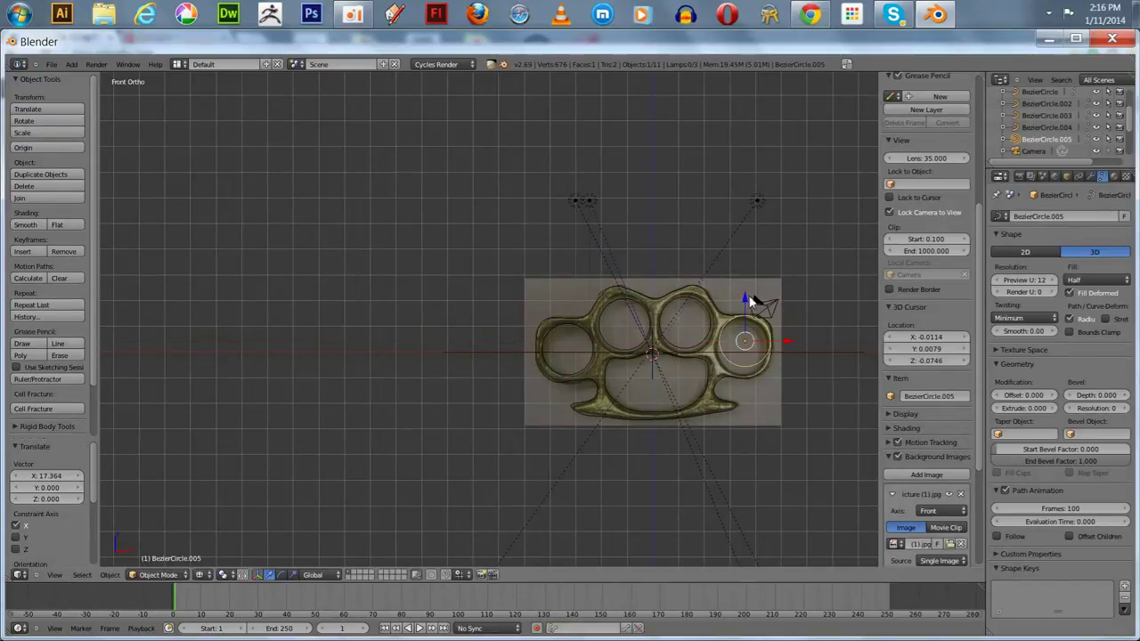
drag(751, 301, 750, 308)
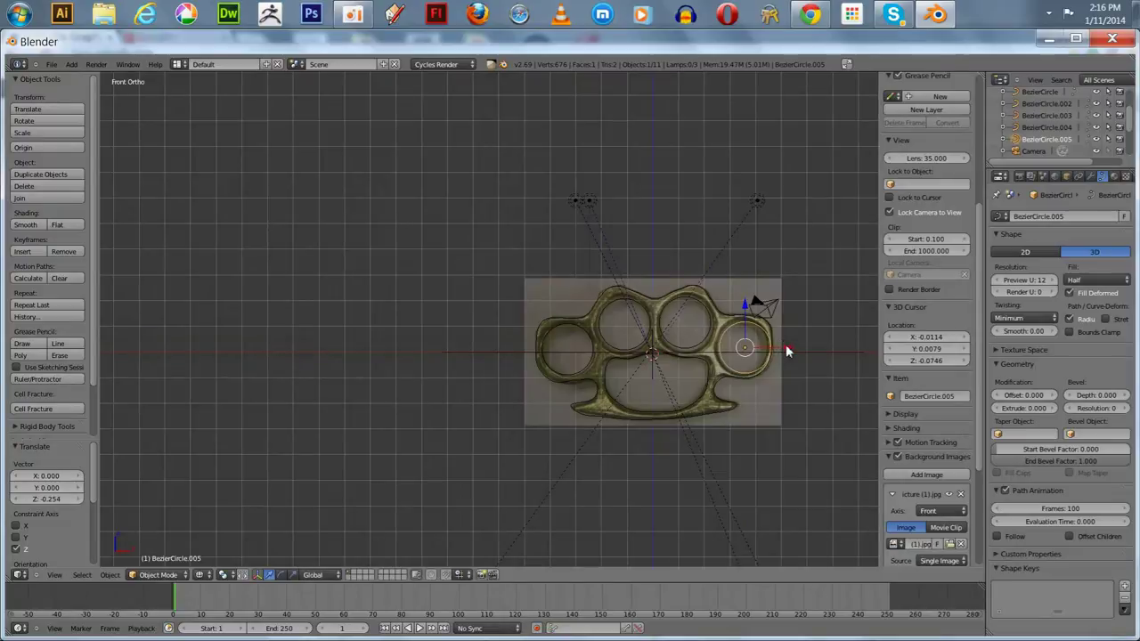
drag(786, 350, 791, 351)
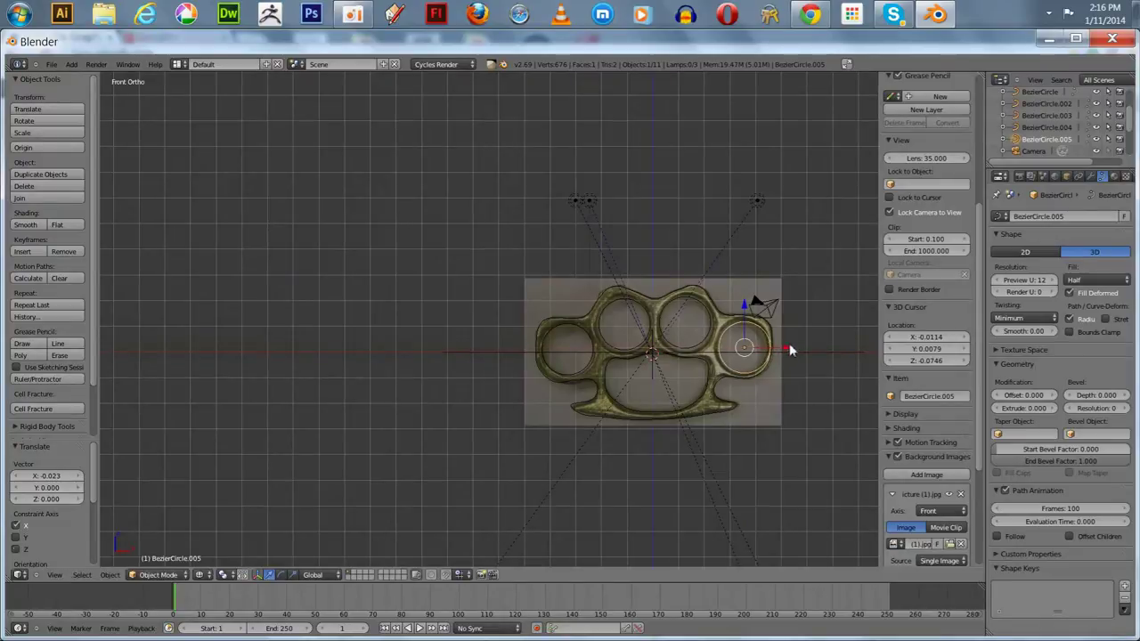
right_click(699, 419)
Zoom in, nudge the right ring circle left and lower the third ring circle slightly.
scroll(458, 355, up, 2)
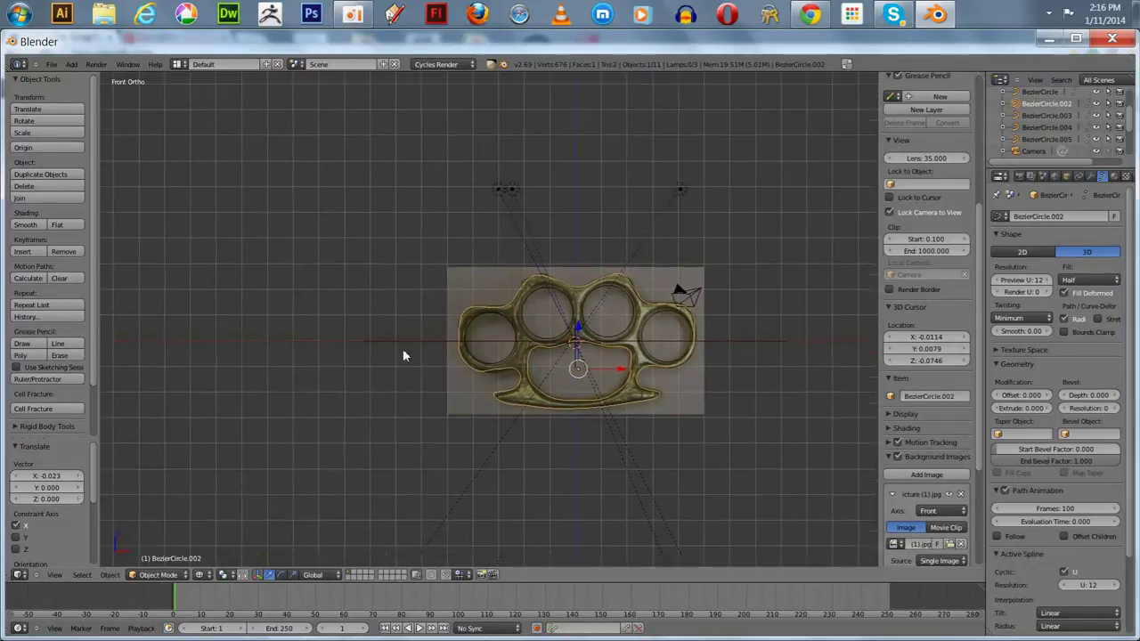
shift+middle_drag(402, 353, 365, 353)
scroll(679, 274, up, 2)
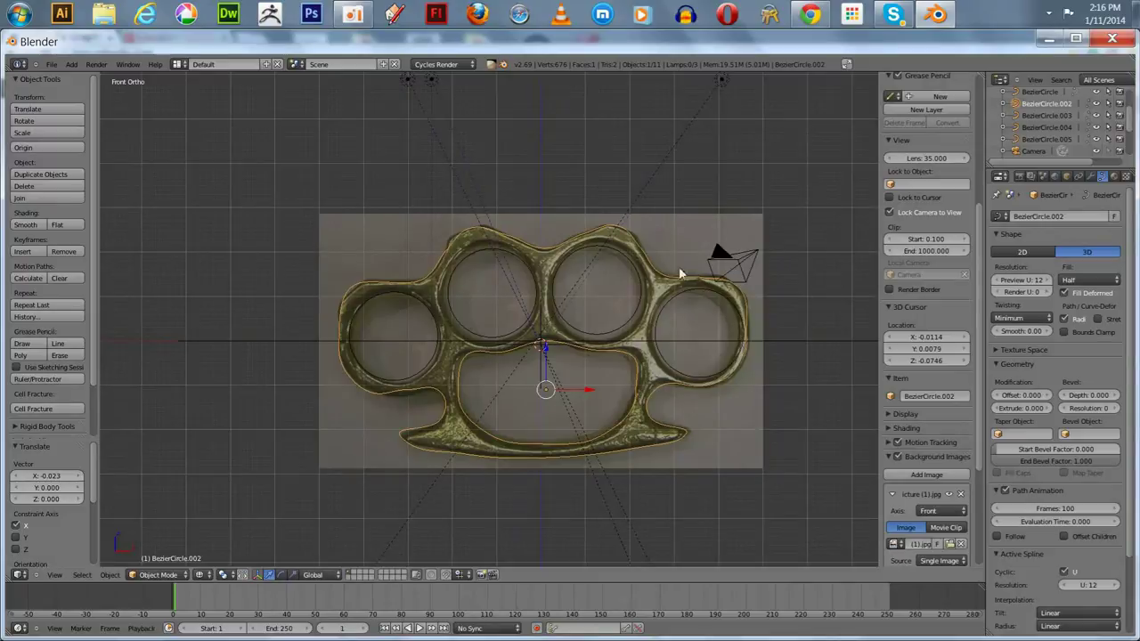
right_click(653, 334)
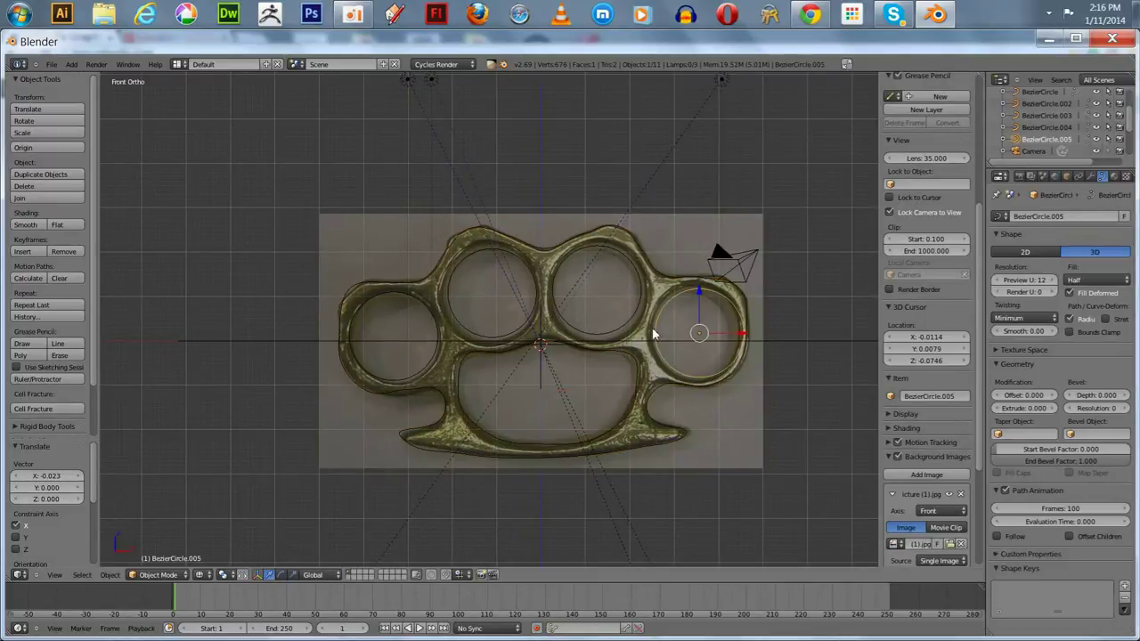
key(g)
key(x)
click(737, 334)
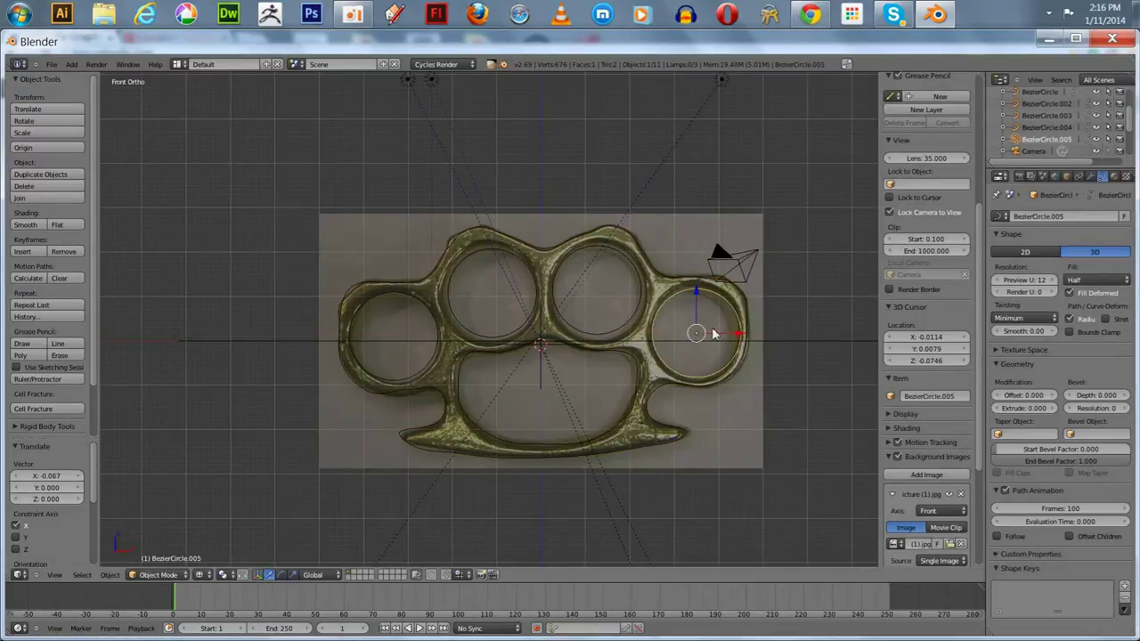
right_click(588, 253)
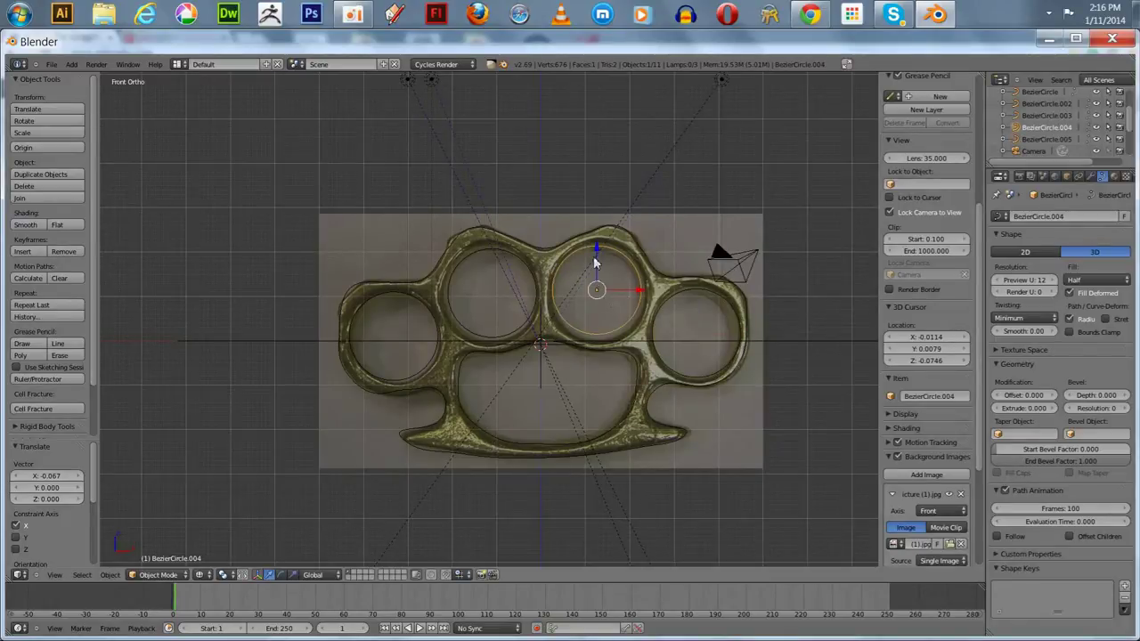
drag(595, 249, 594, 253)
Scale the third ring circle, BezierCircle.004, up to about 1.069 and nudge it vertically.
right_click(478, 257)
right_click(374, 304)
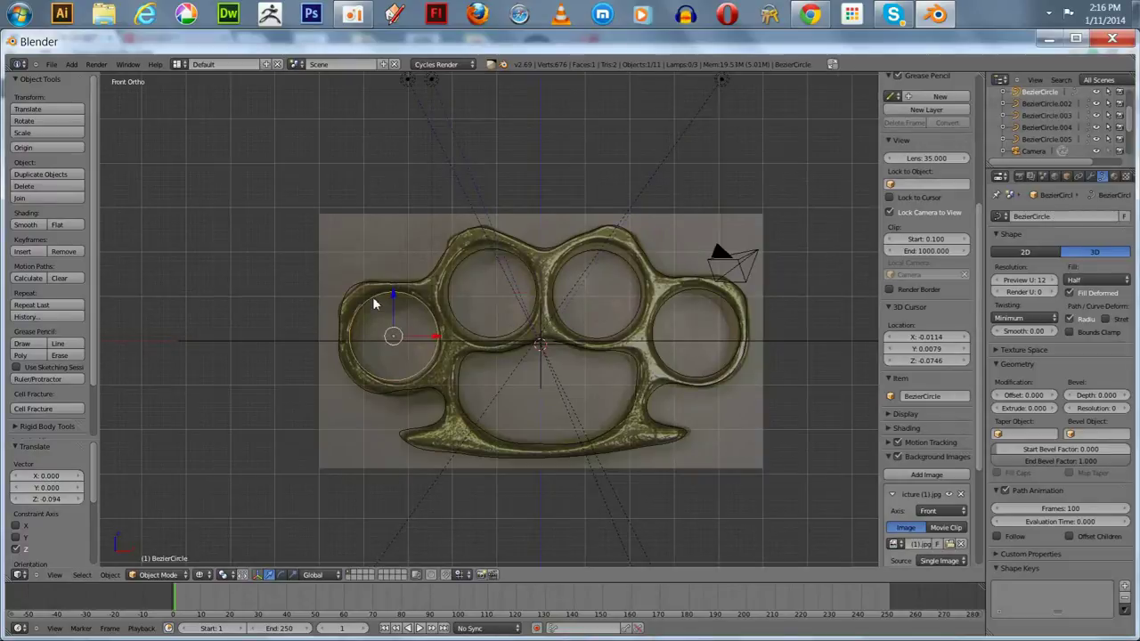
right_click(361, 284)
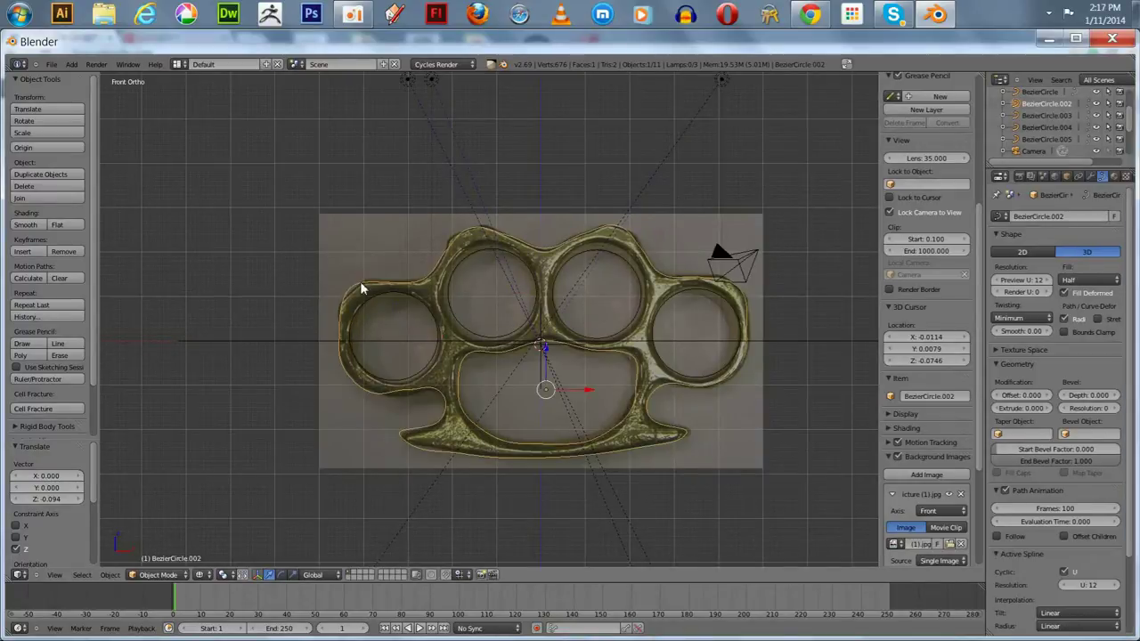
shift+right_click(360, 298)
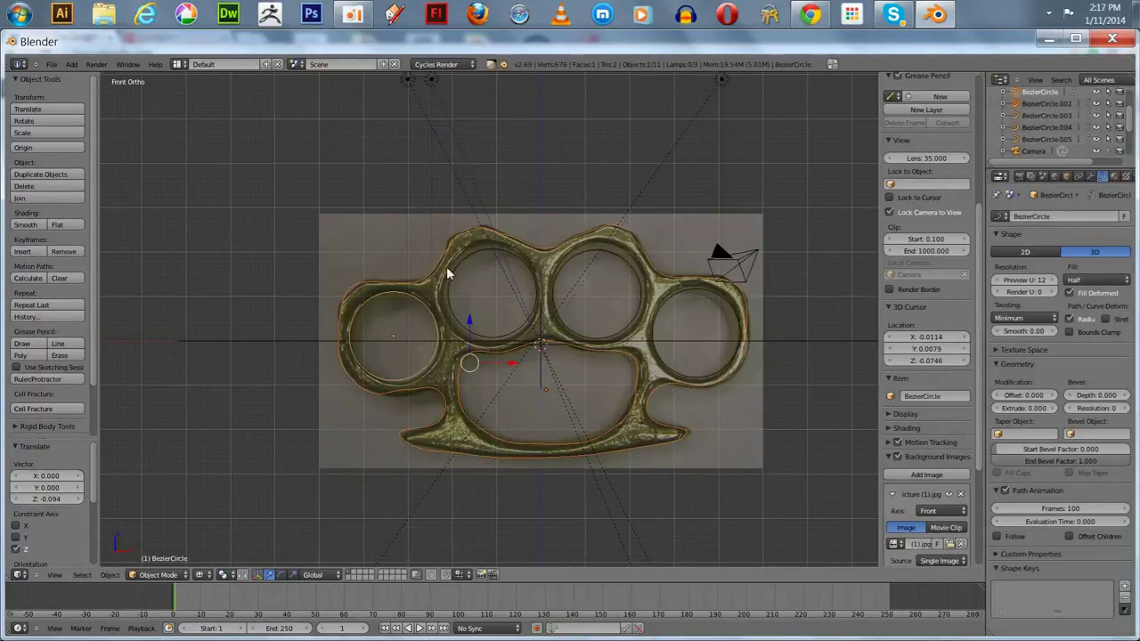
shift+right_click(528, 252)
shift+right_click(559, 267)
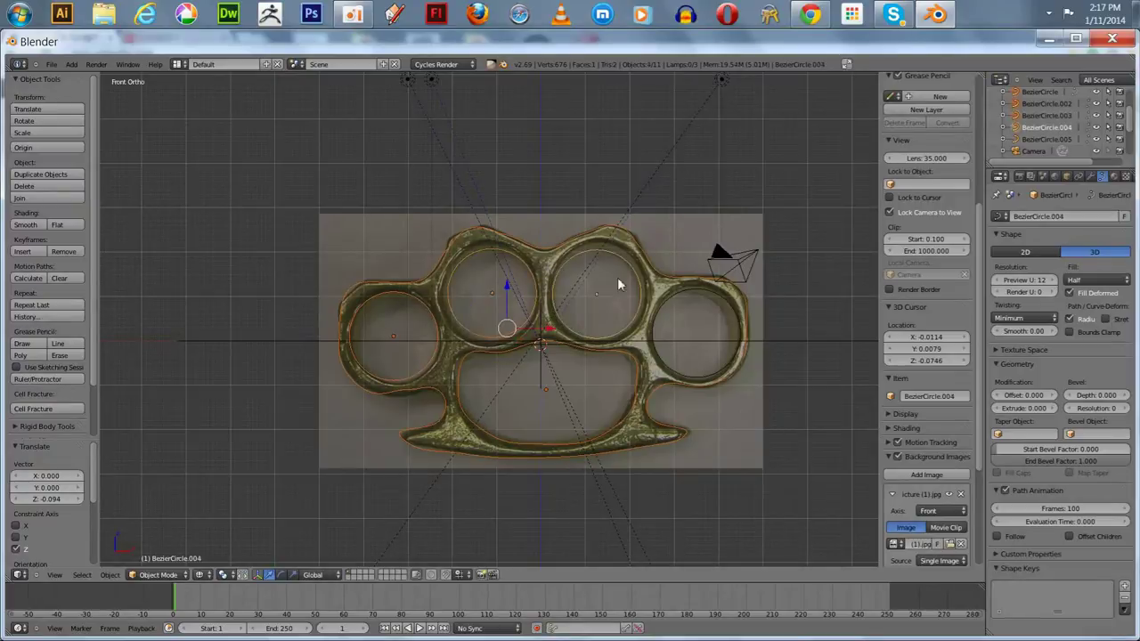
right_click(594, 259)
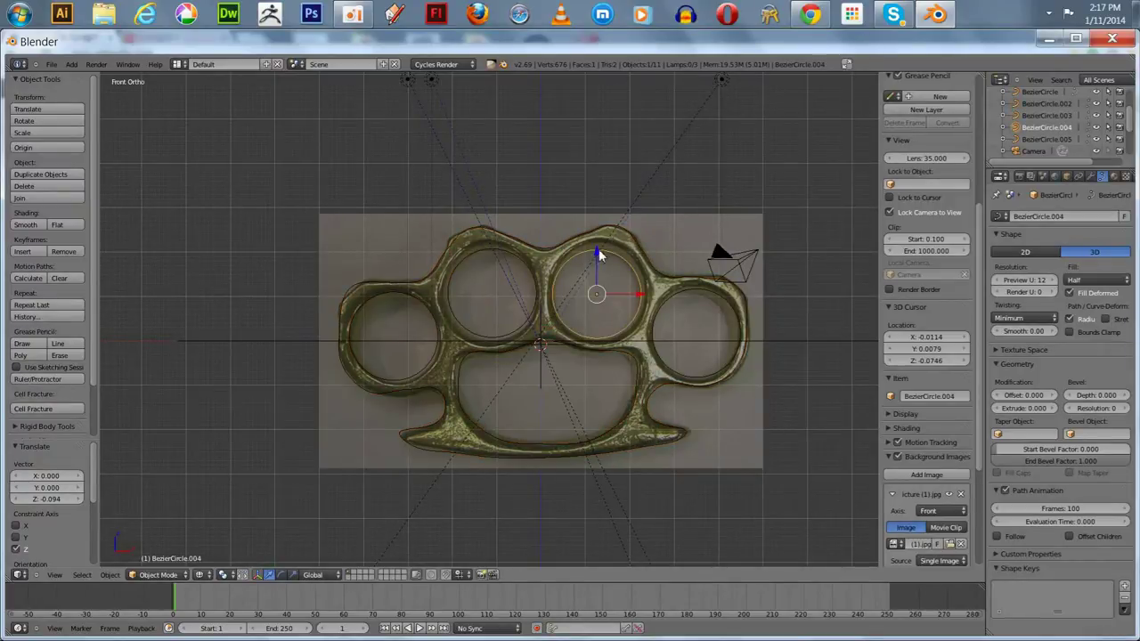
key(s)
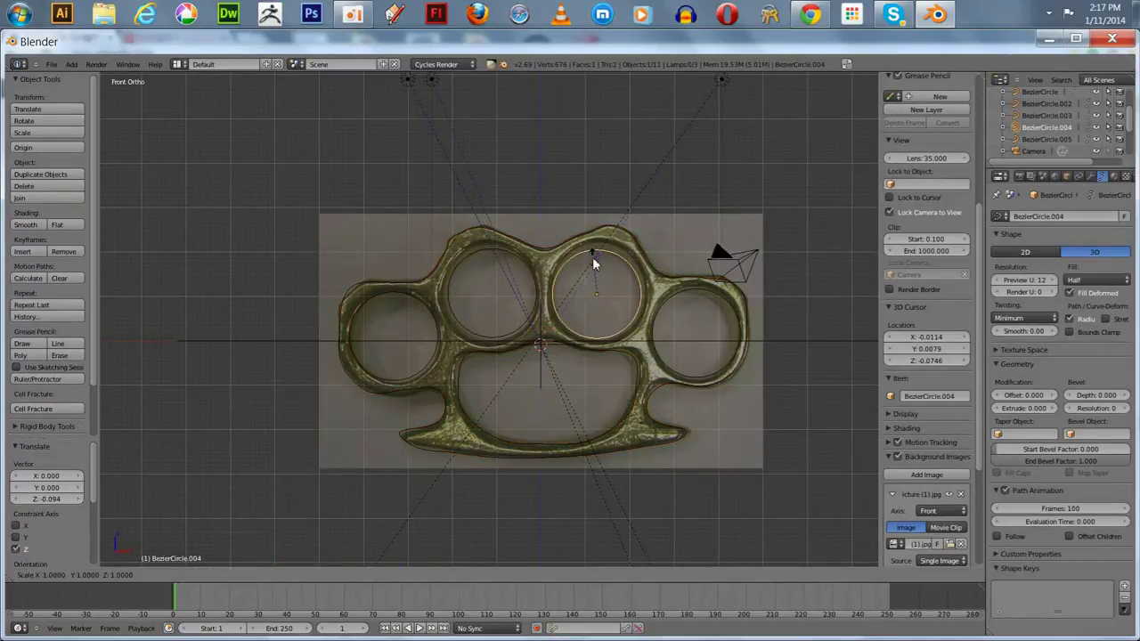
click(588, 255)
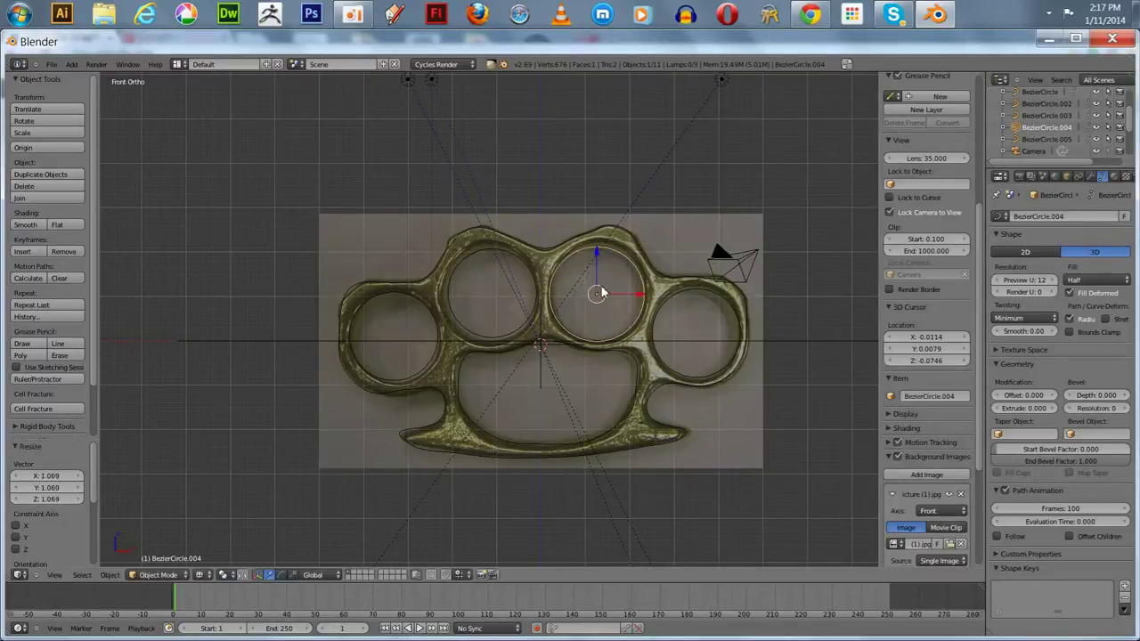
drag(595, 269, 582, 268)
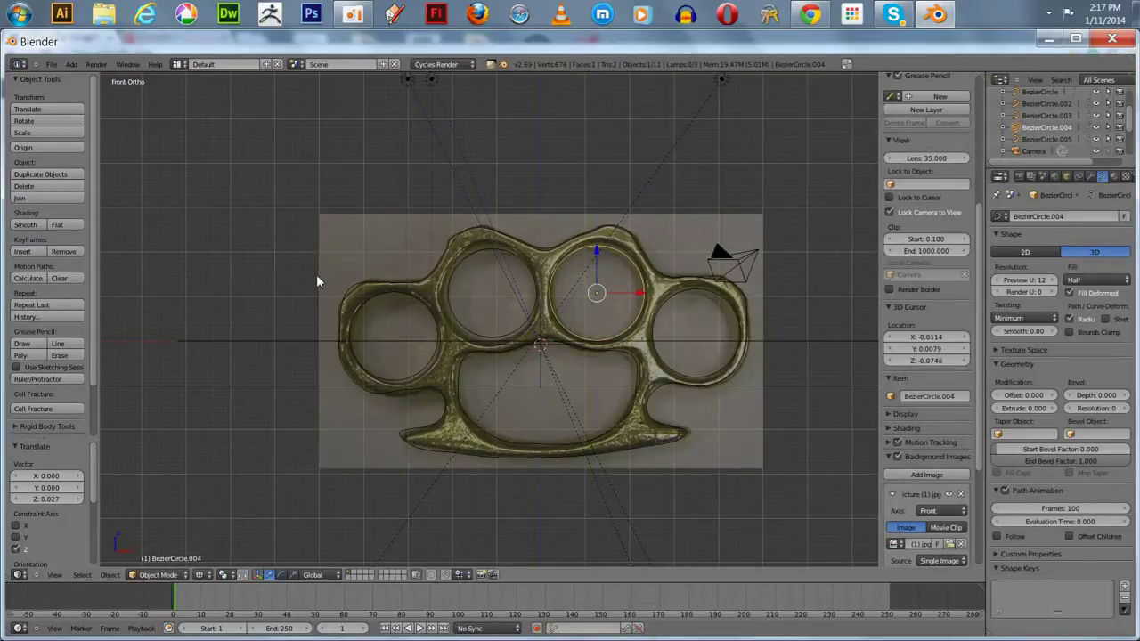
Select the outer body curve plus all four ring circles, join them, and check from front view.
right_click(347, 299)
shift+right_click(354, 307)
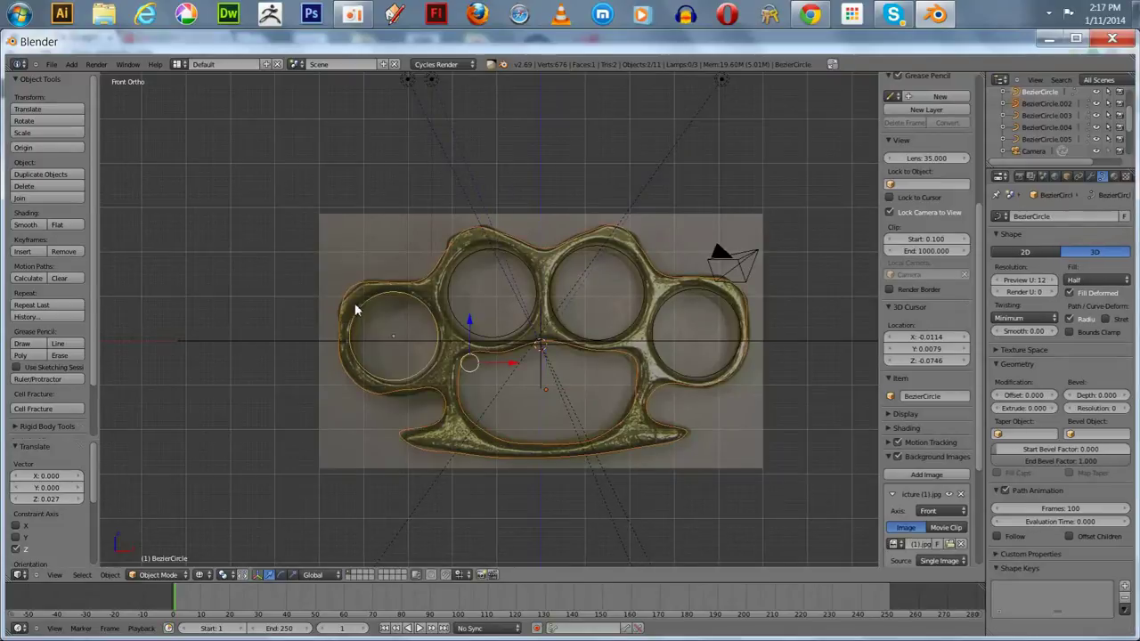
shift+right_click(534, 283)
shift+right_click(557, 270)
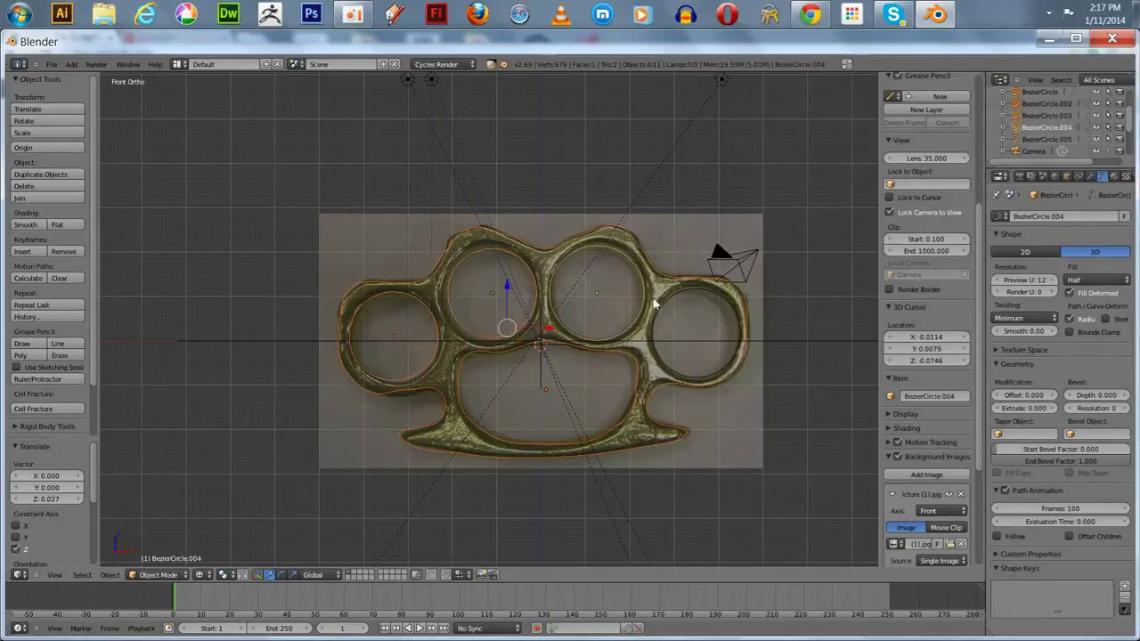
shift+right_click(651, 347)
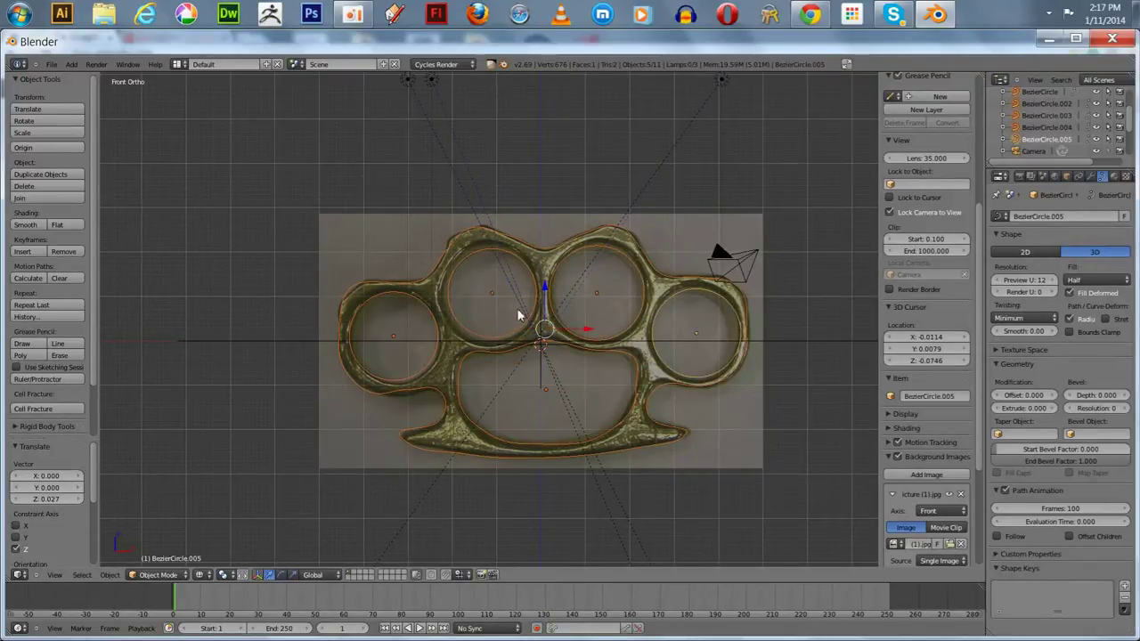
key(ctrl+j)
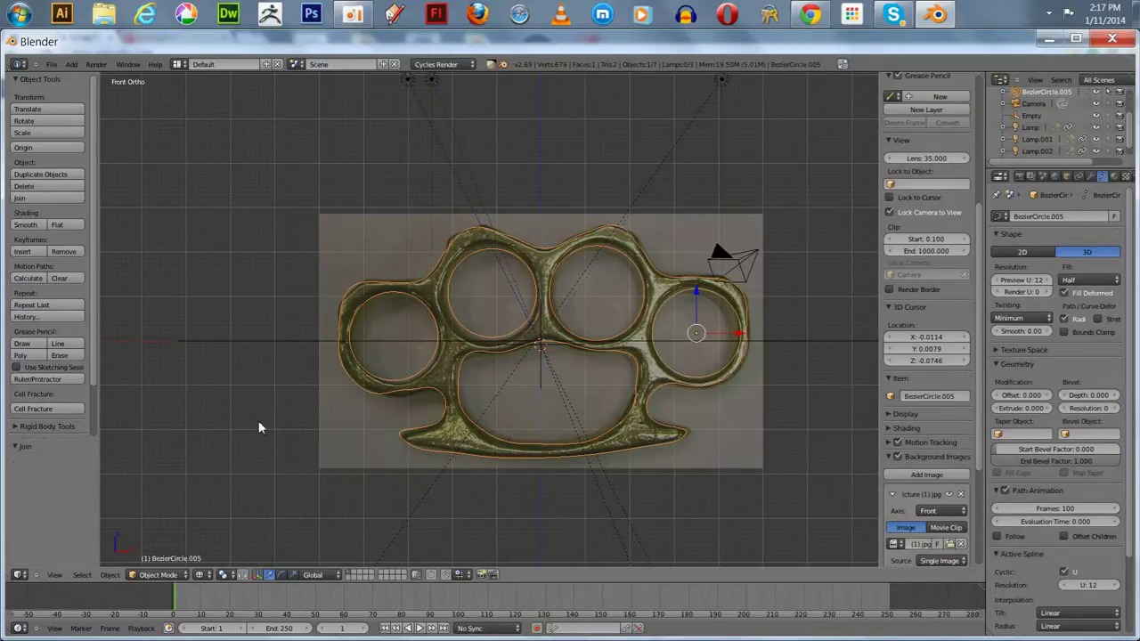
middle_drag(272, 412, 287, 446)
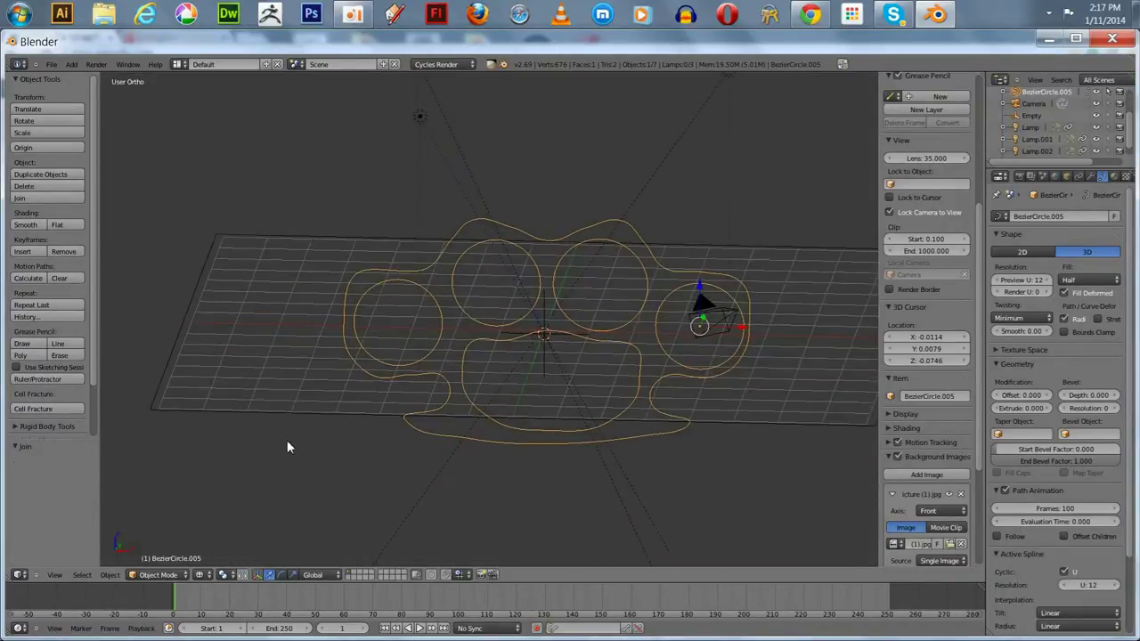
key(KP_1)
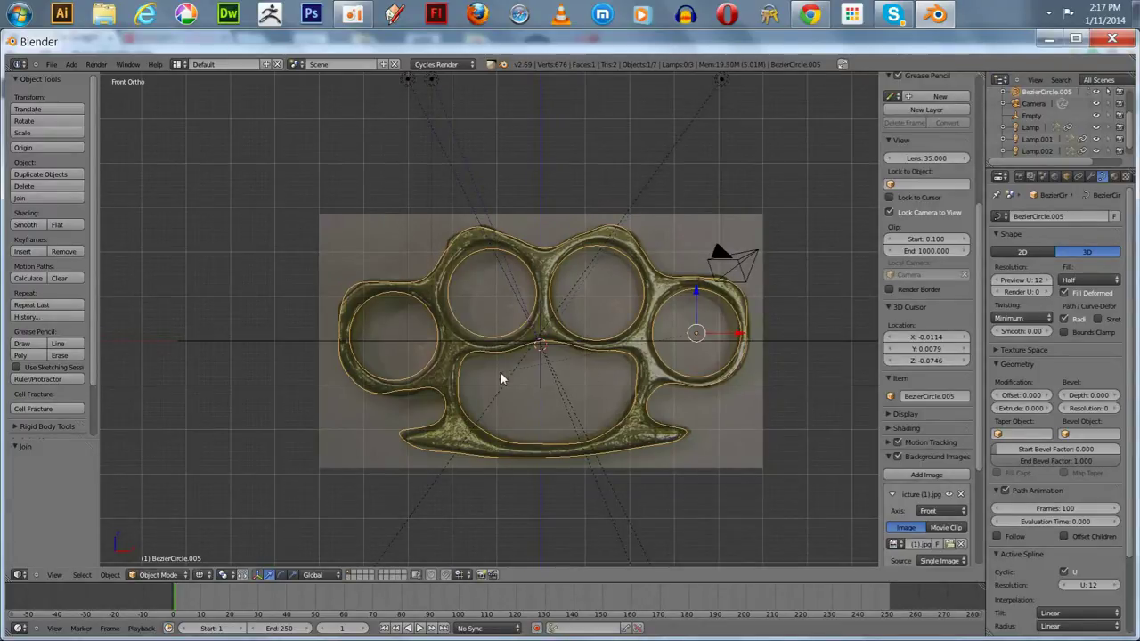
Rotate the joined outline about X, inspect it, and return to front view with size unchanged.
key(r)
key(x)
key(9)
key(0)
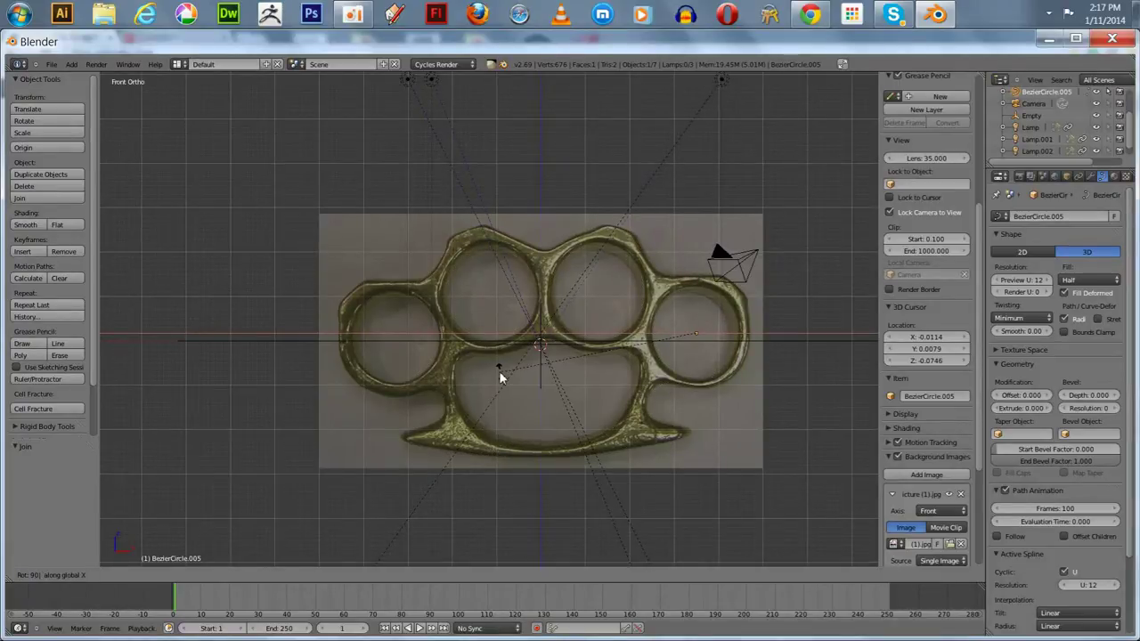
key(7)
key(1)
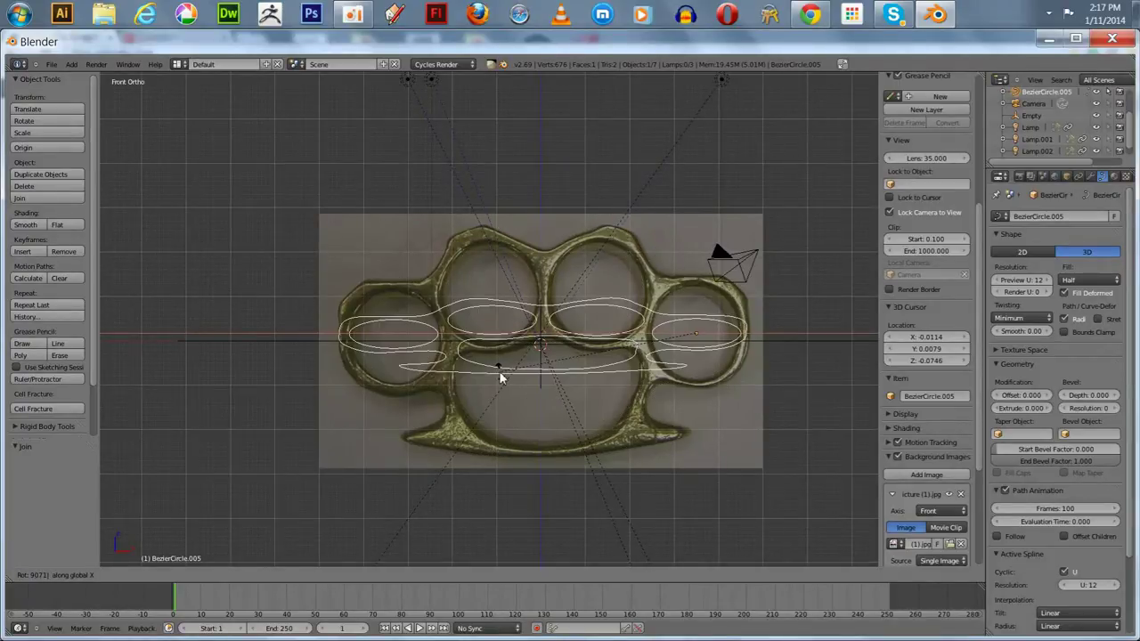
key(1)
key(Return)
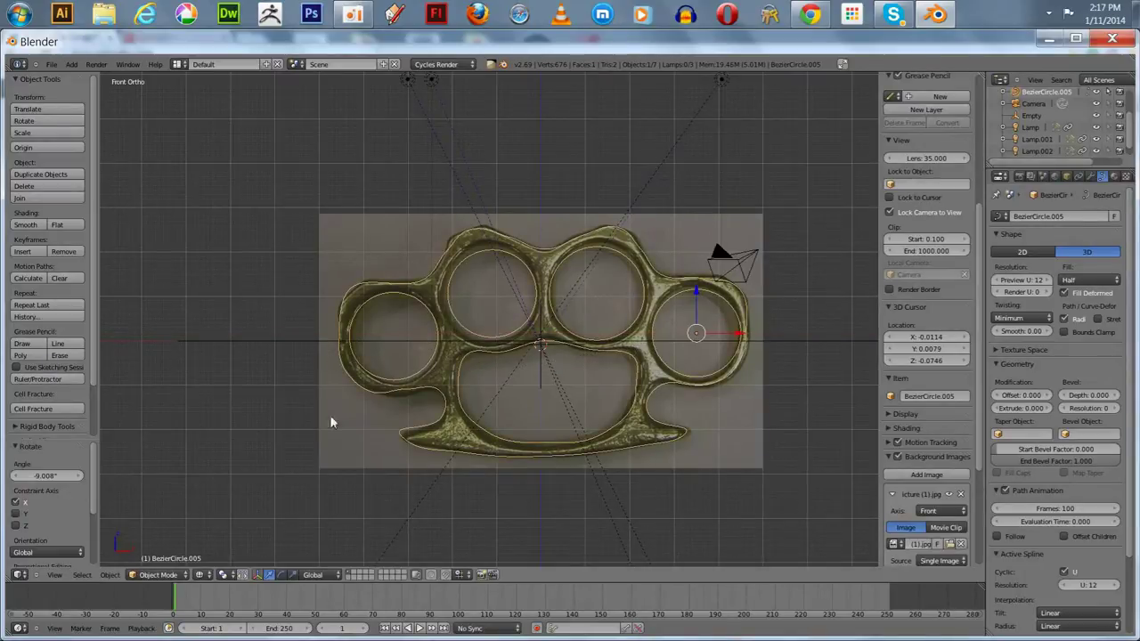
mouse_move(295, 439)
middle_down()
mouse_move(295, 414)
mouse_move(297, 442)
middle_up()
key(KP_1)
key(s)
click(485, 369)
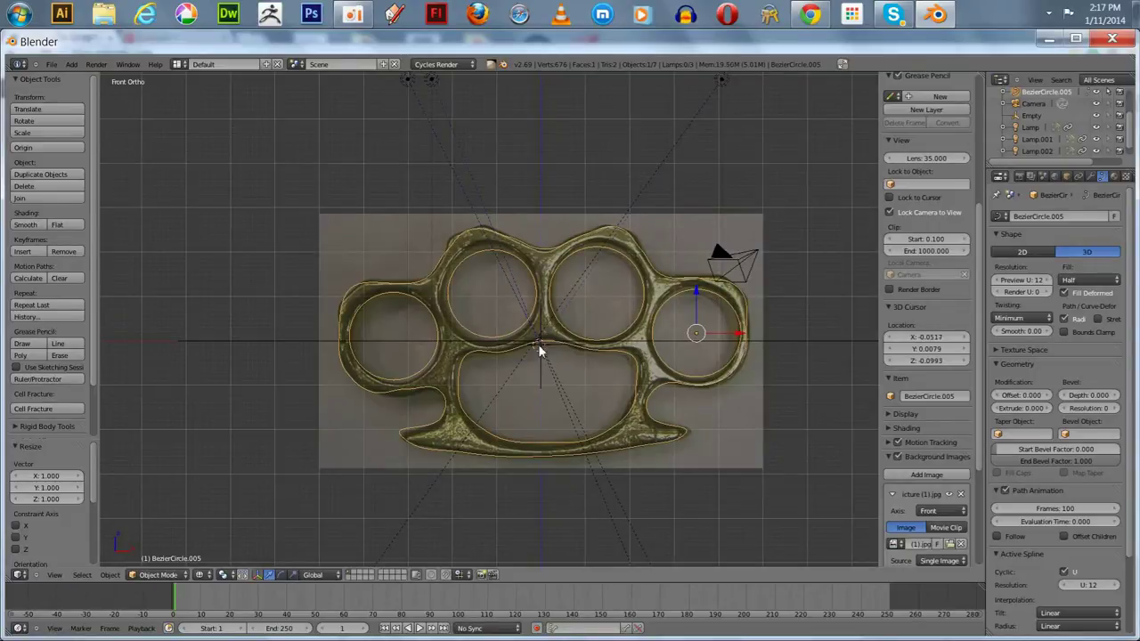
Set BezierCircle.005's origin to the 3D cursor, rotate it 90° about X, and view through the camera.
click(46, 148)
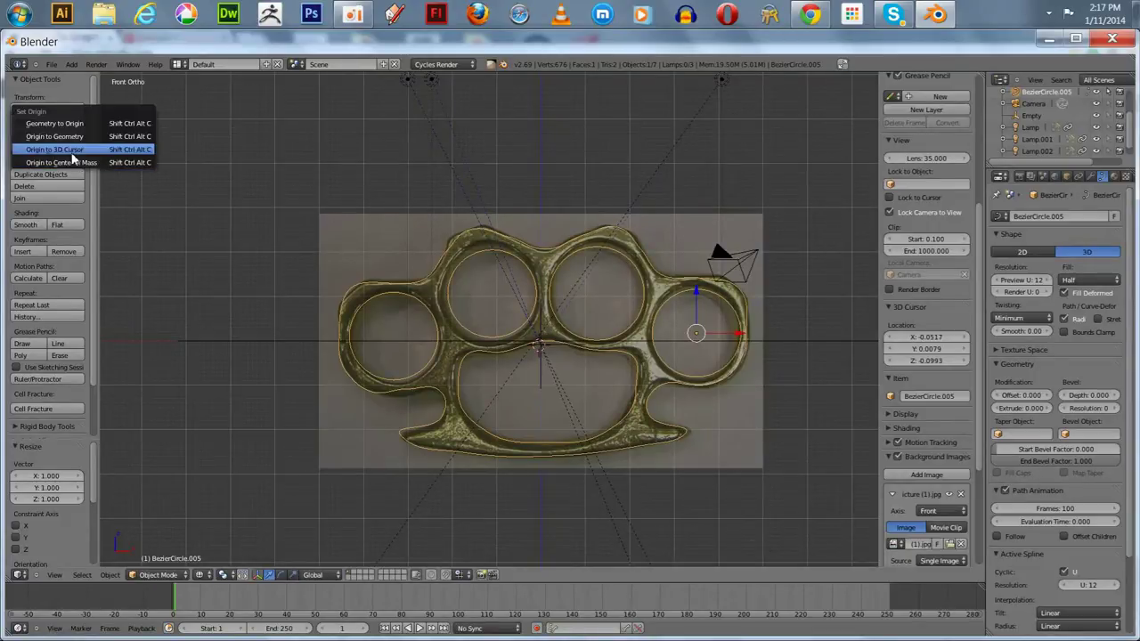
click(72, 155)
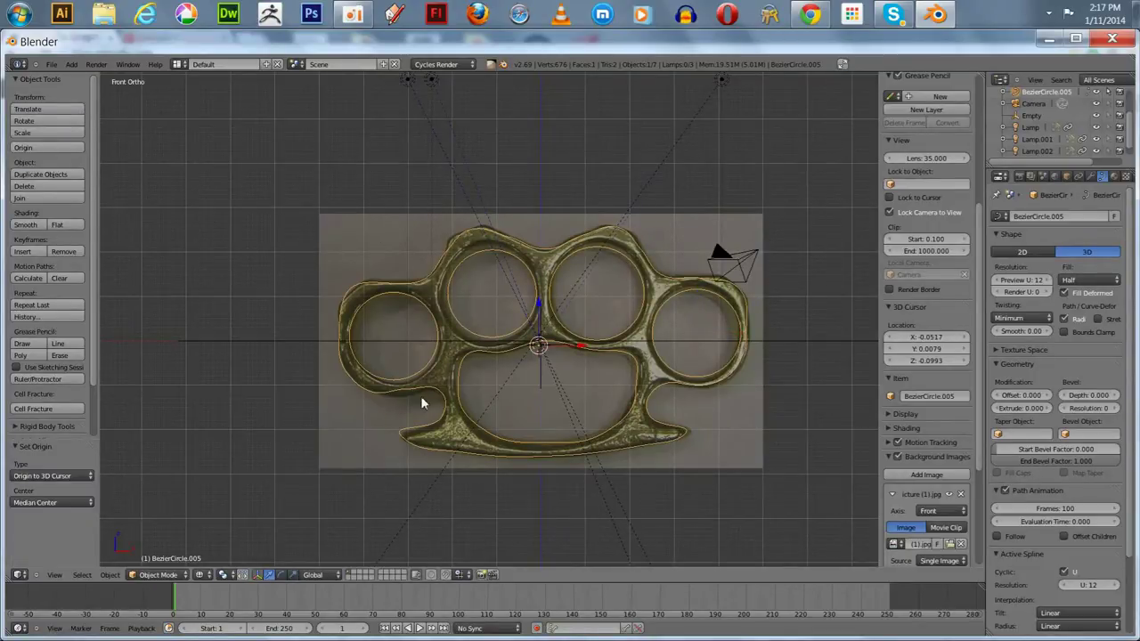
key(r)
key(x)
key(9)
key(0)
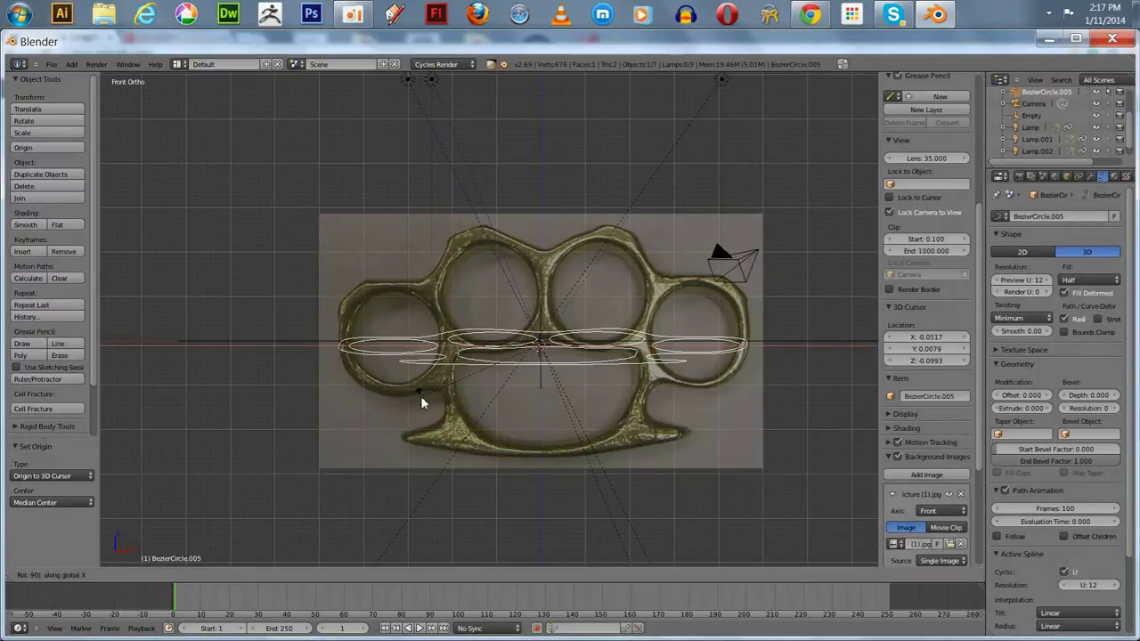
key(Return)
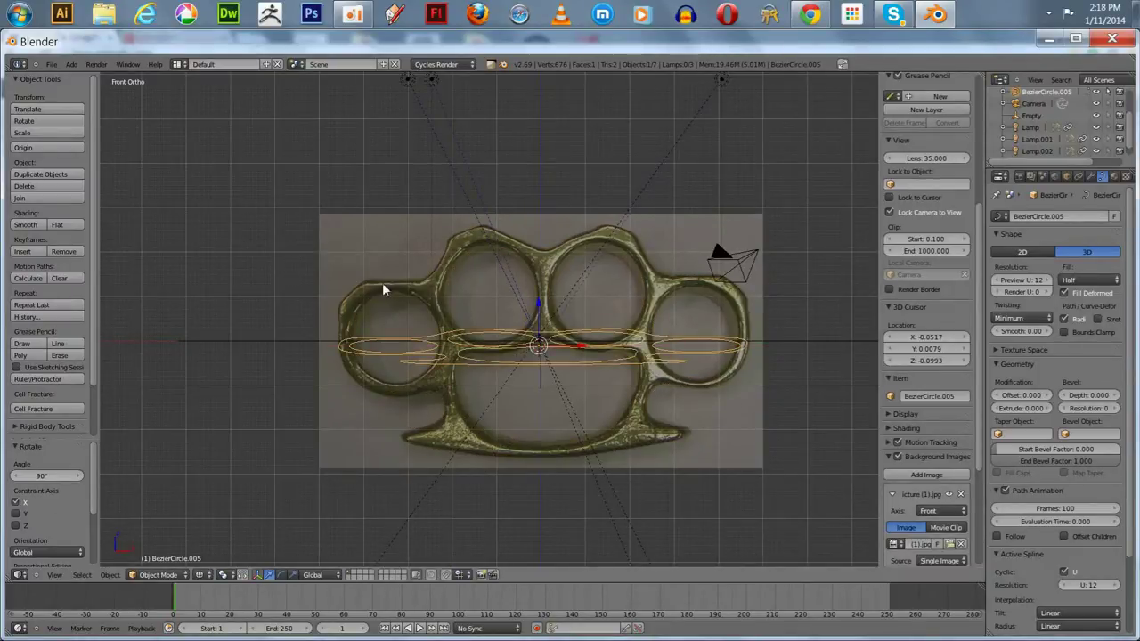
key(KP_0)
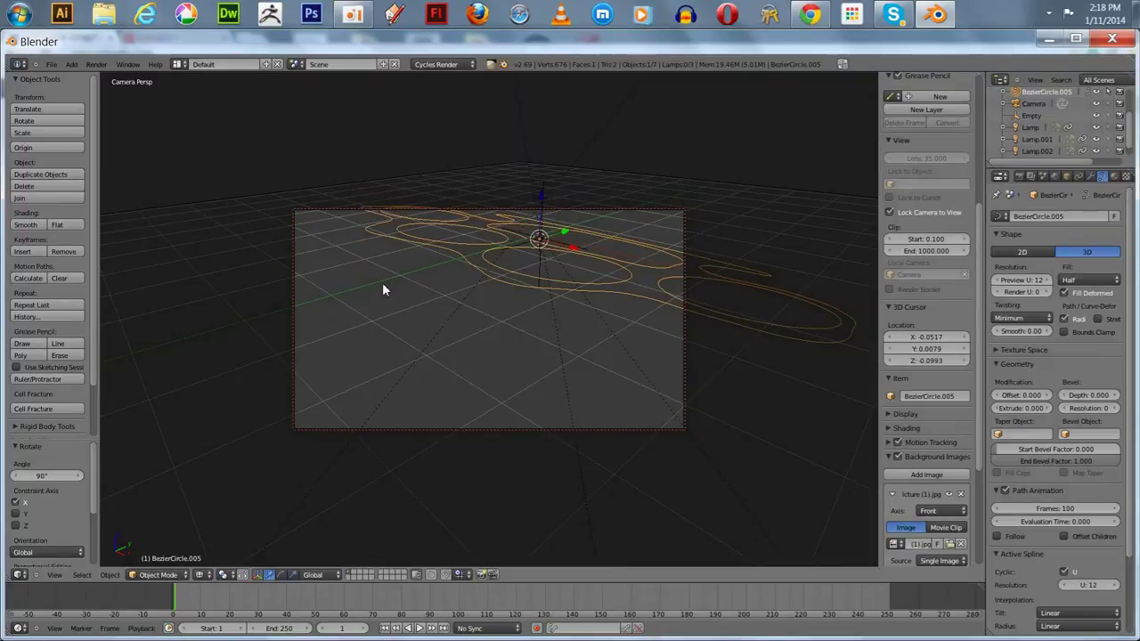
Make BezierCircle.005 a filled 2D curve and set its Extrude to 0.240.
middle_drag(389, 286, 368, 356)
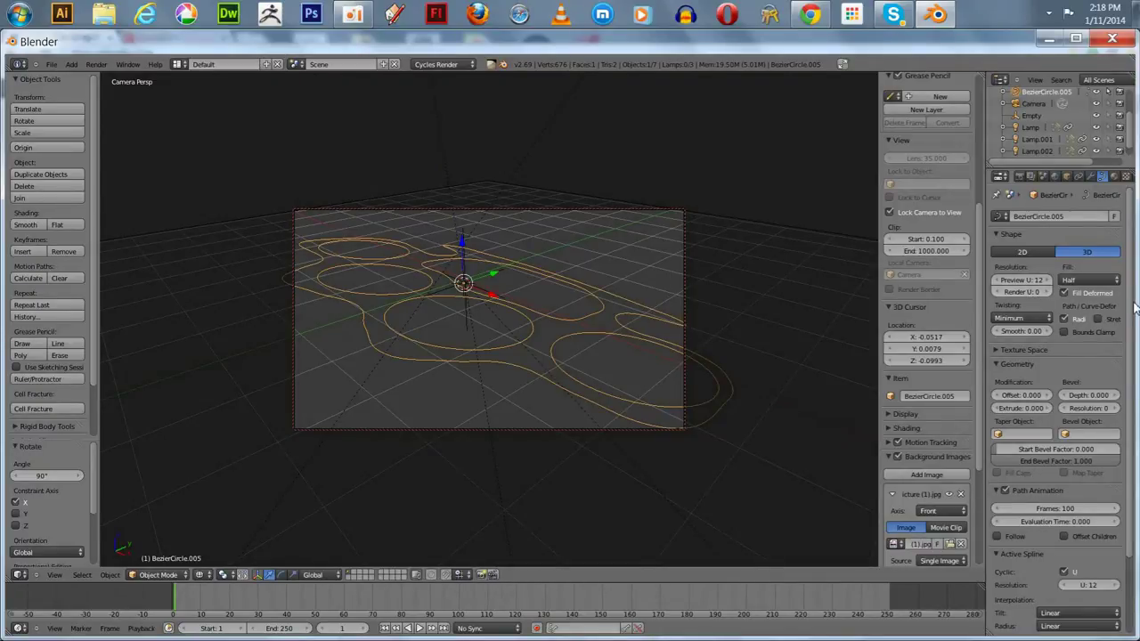
drag(1134, 307, 1128, 329)
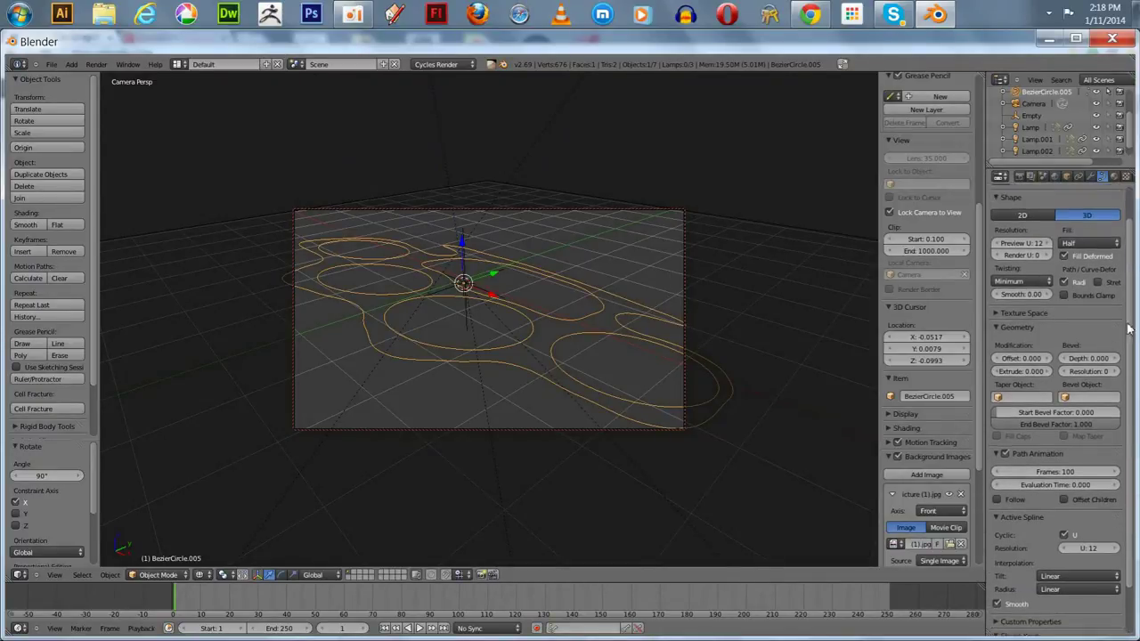
scroll(1128, 330, up, 2)
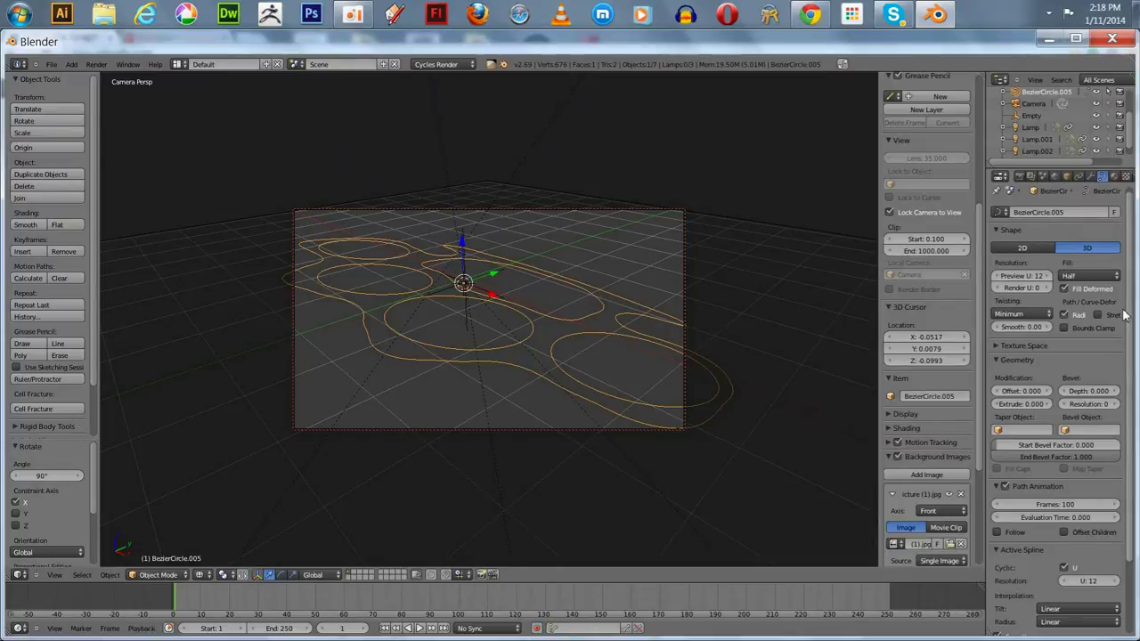
click(1026, 248)
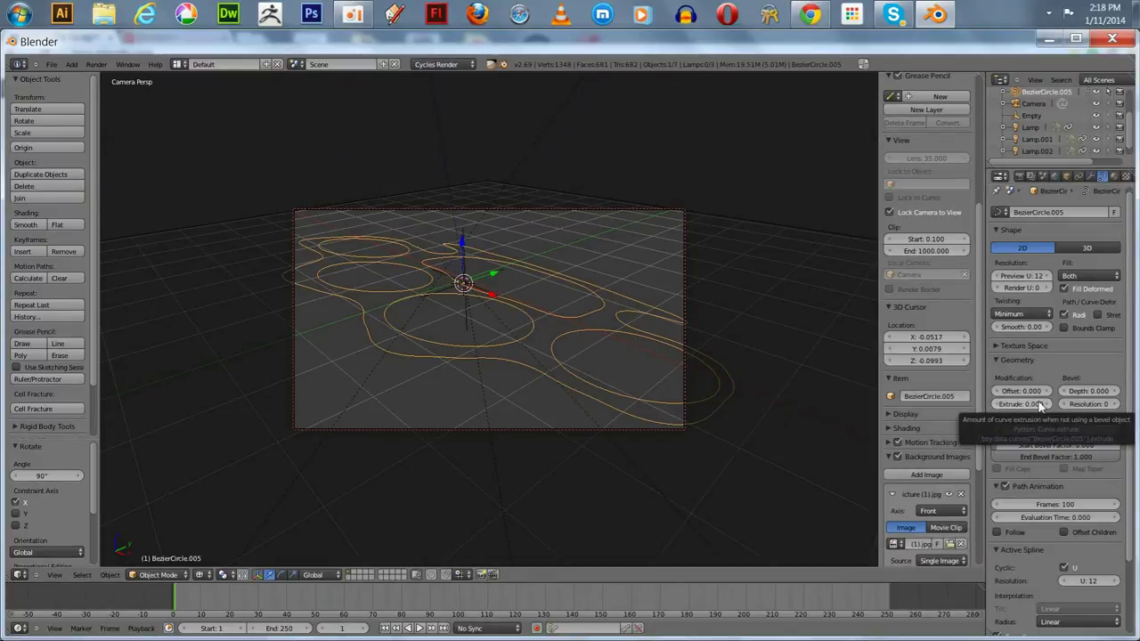
mouse_move(1041, 407)
mouse_down()
mouse_move(1064, 406)
mouse_move(1042, 407)
mouse_up()
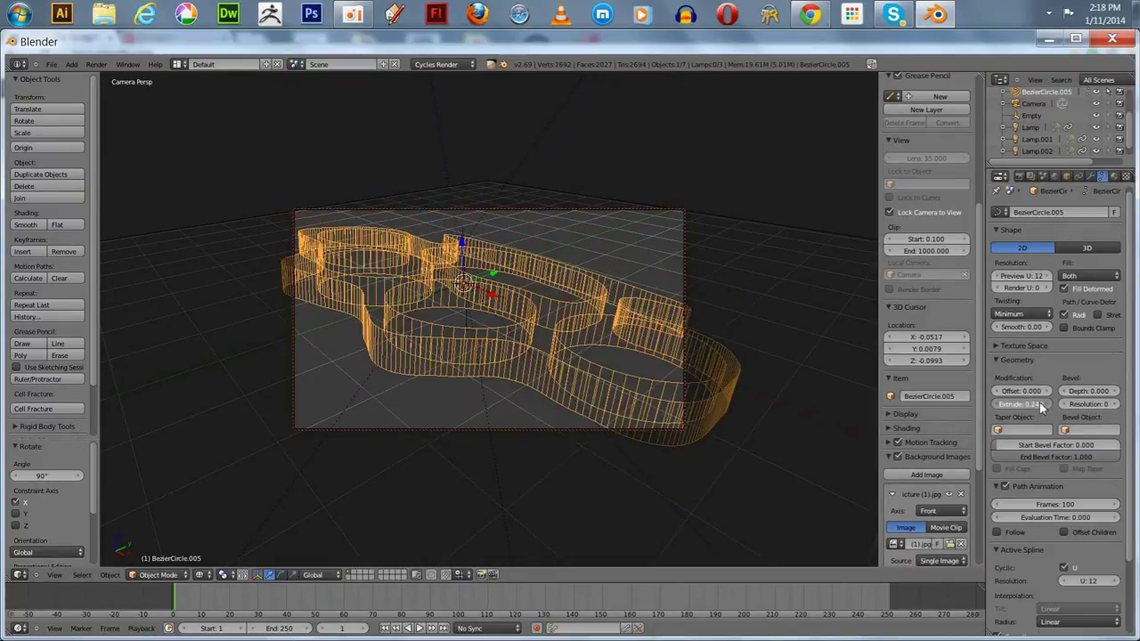
Switch the viewport to Solid shading and raise the knuckles along Z to 0.525.
click(198, 575)
click(200, 538)
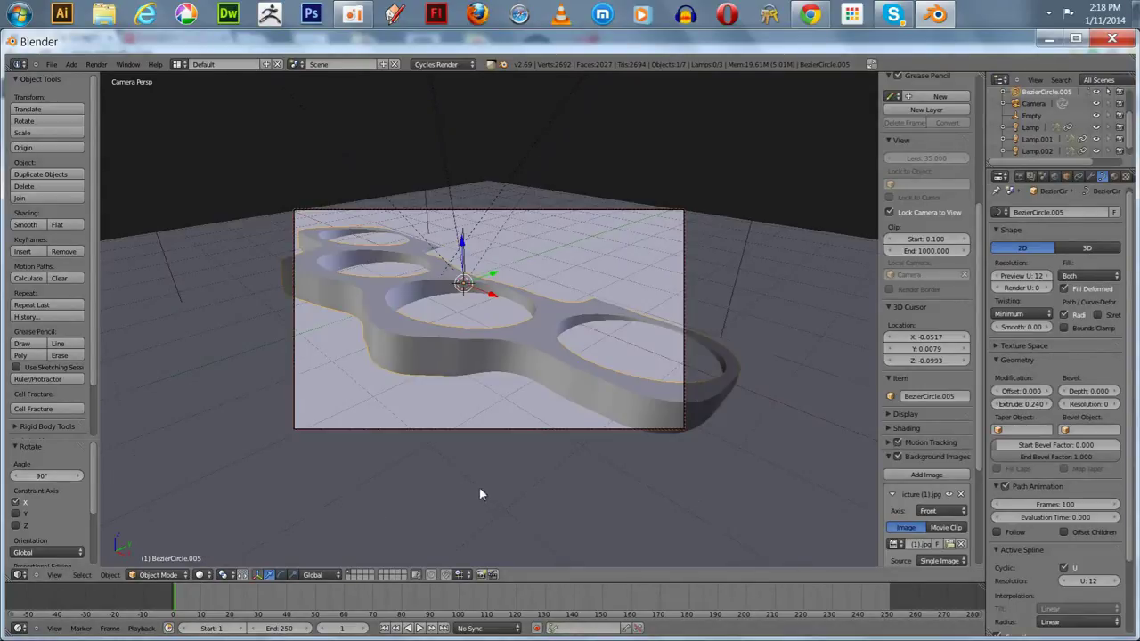
key(g)
key(z)
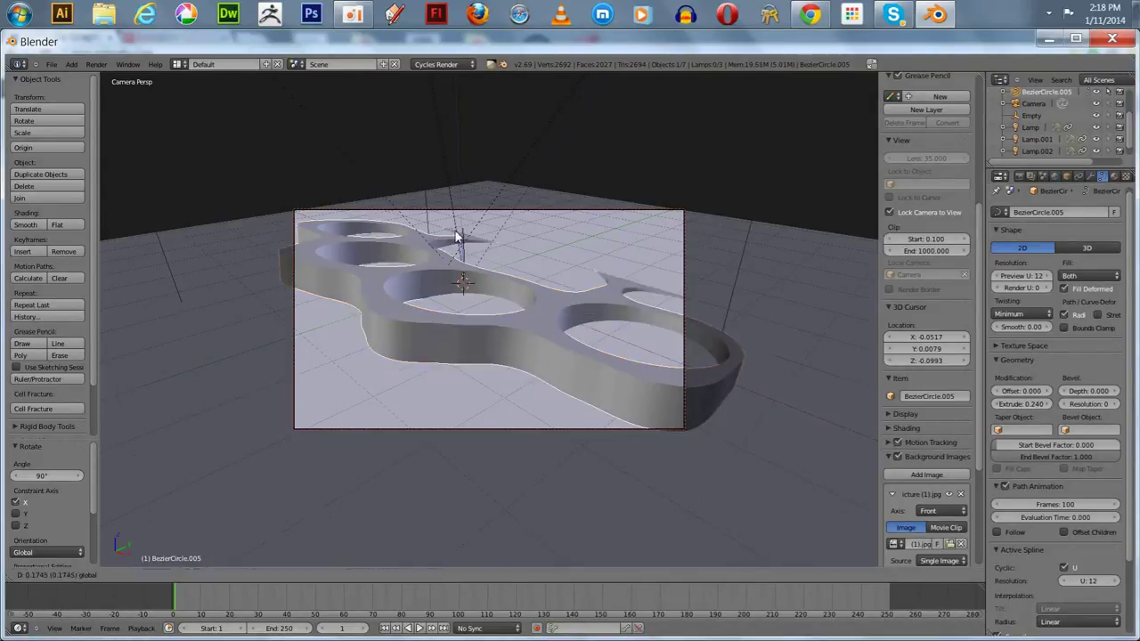
click(453, 222)
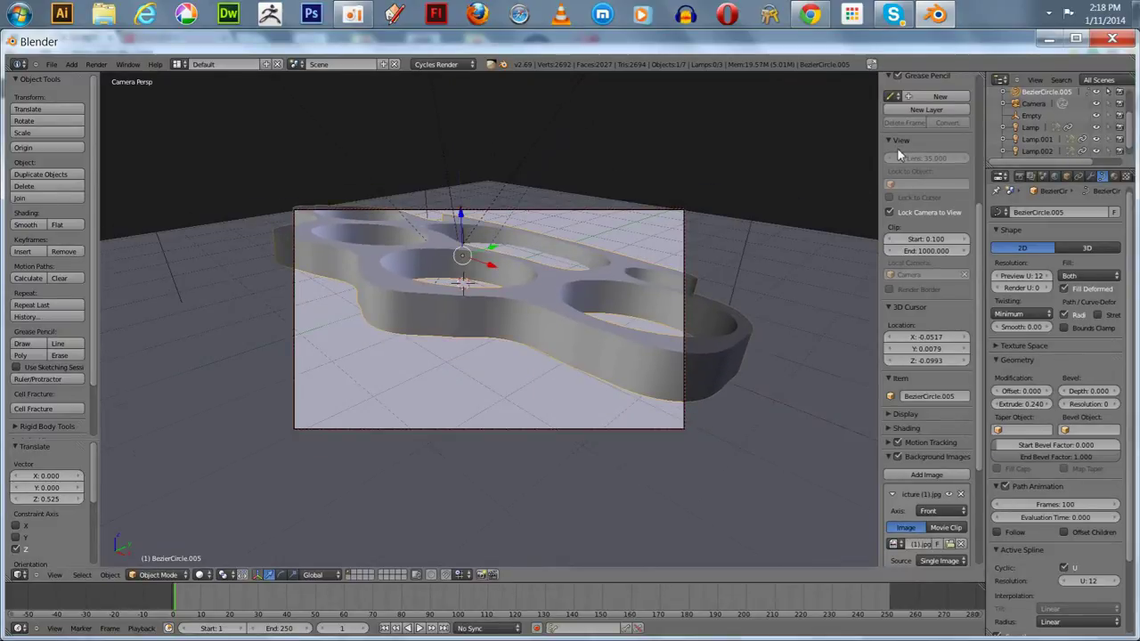
Set the X rotation to 180° in the side panel and reduce Extrude to 0.170.
key(n)
key(n)
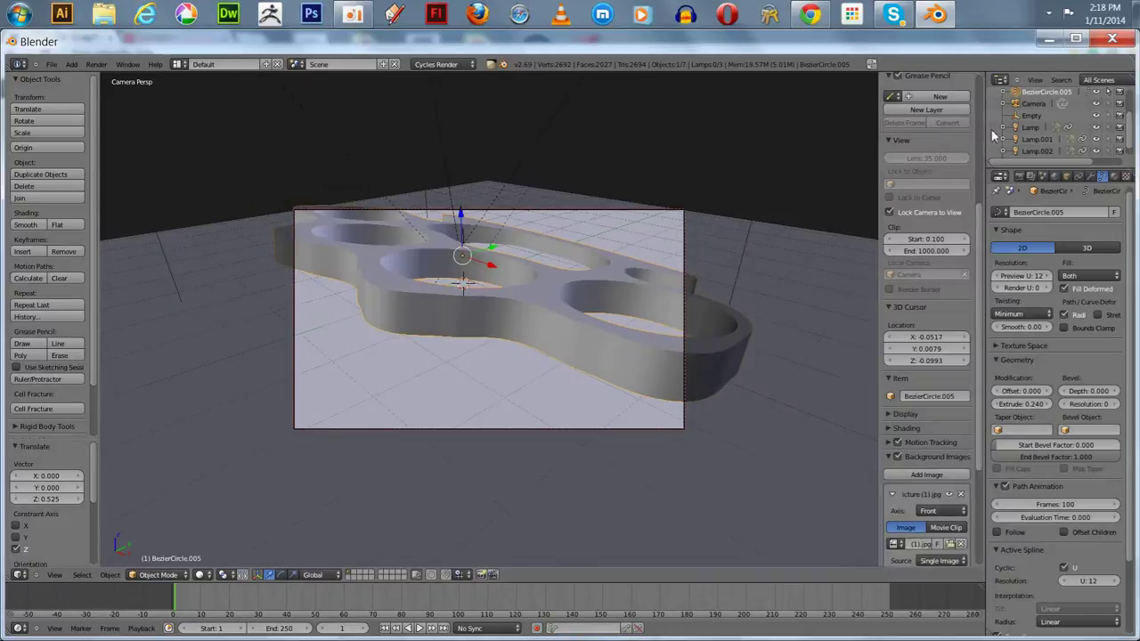
scroll(976, 169, up, 6)
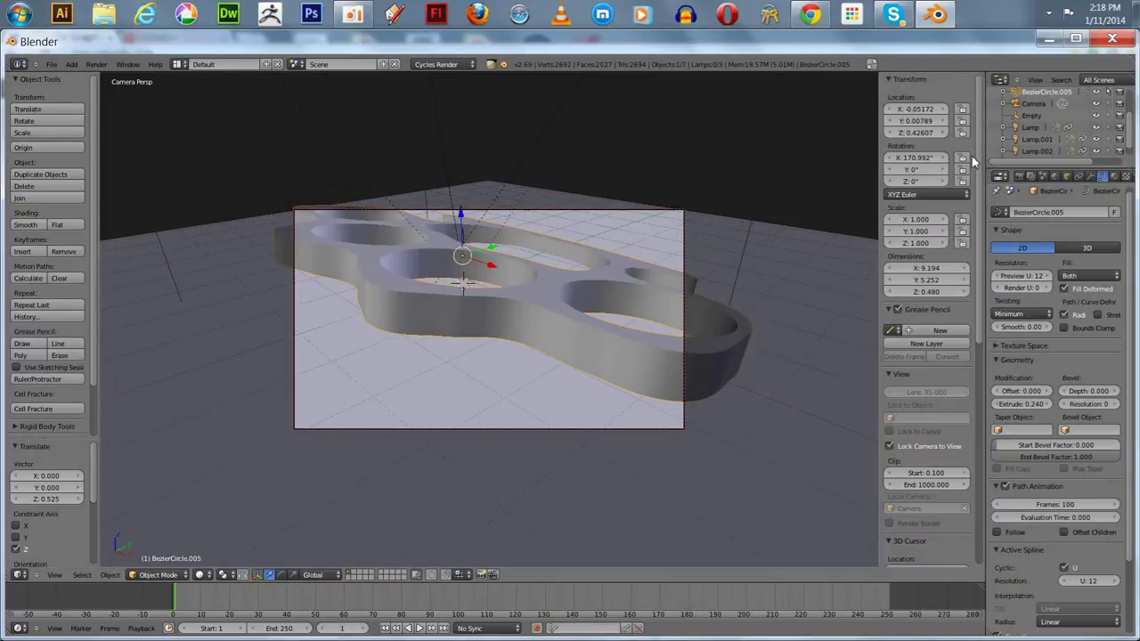
click(917, 159)
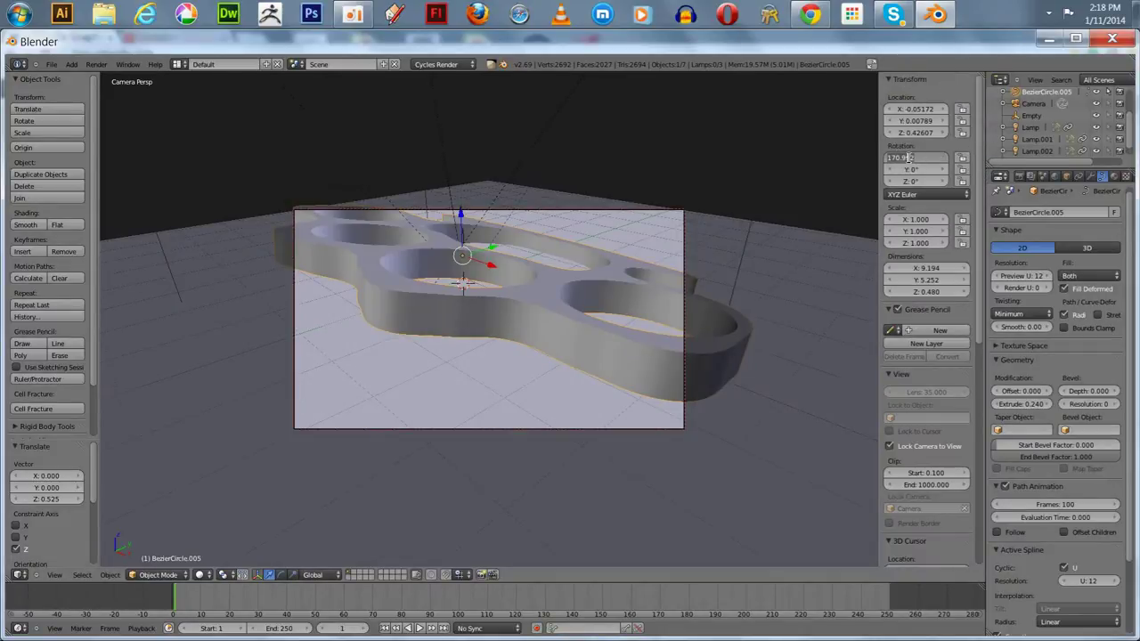
text(180)
key(Return)
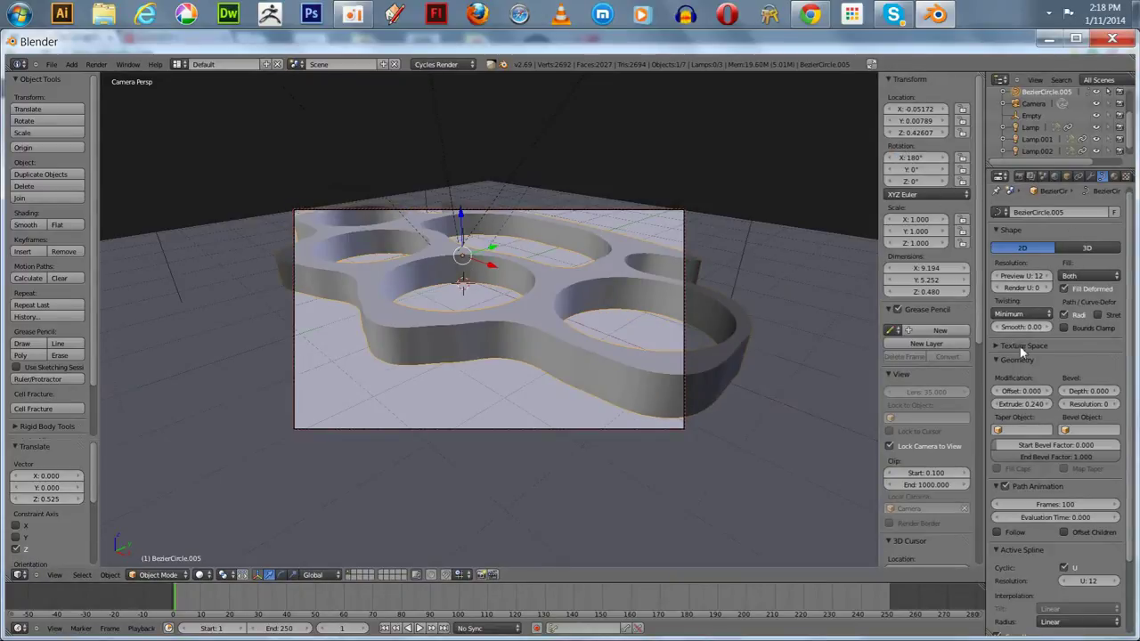
drag(1005, 408, 1021, 411)
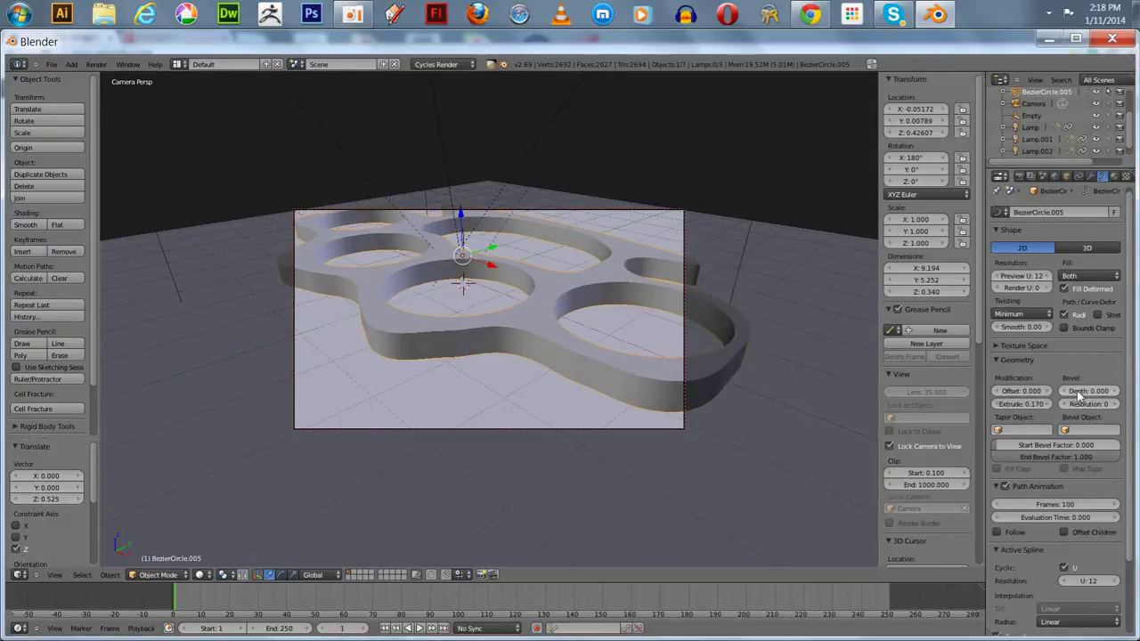
Give the curve a 0.067 bevel depth with resolution 7, then orbit to inspect the rounded edges.
drag(1089, 392, 1094, 401)
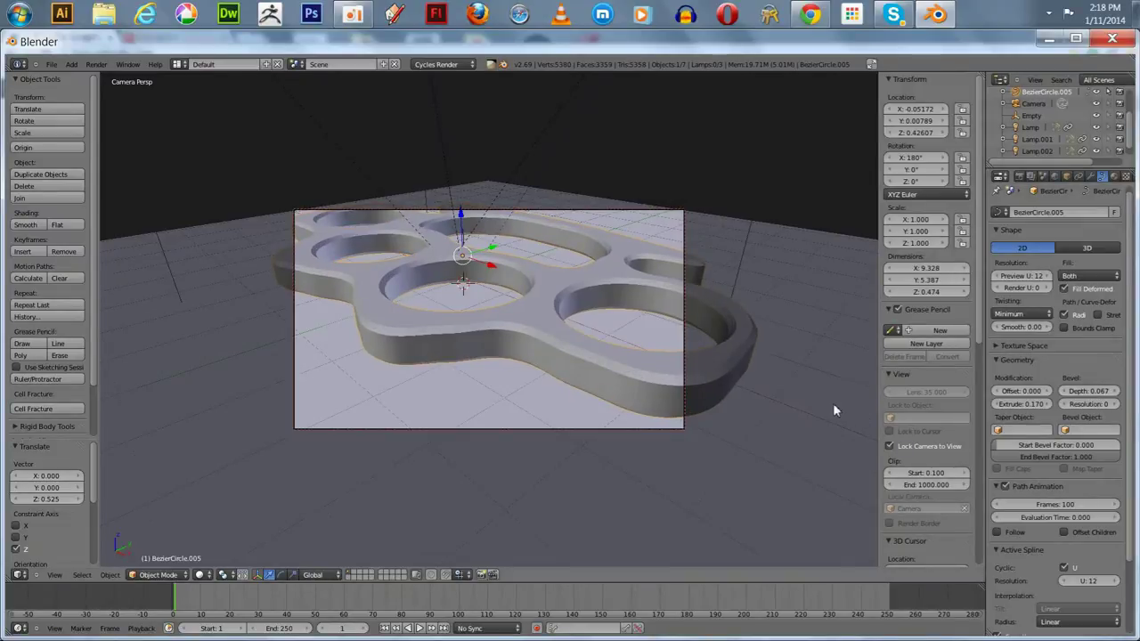
click(1102, 405)
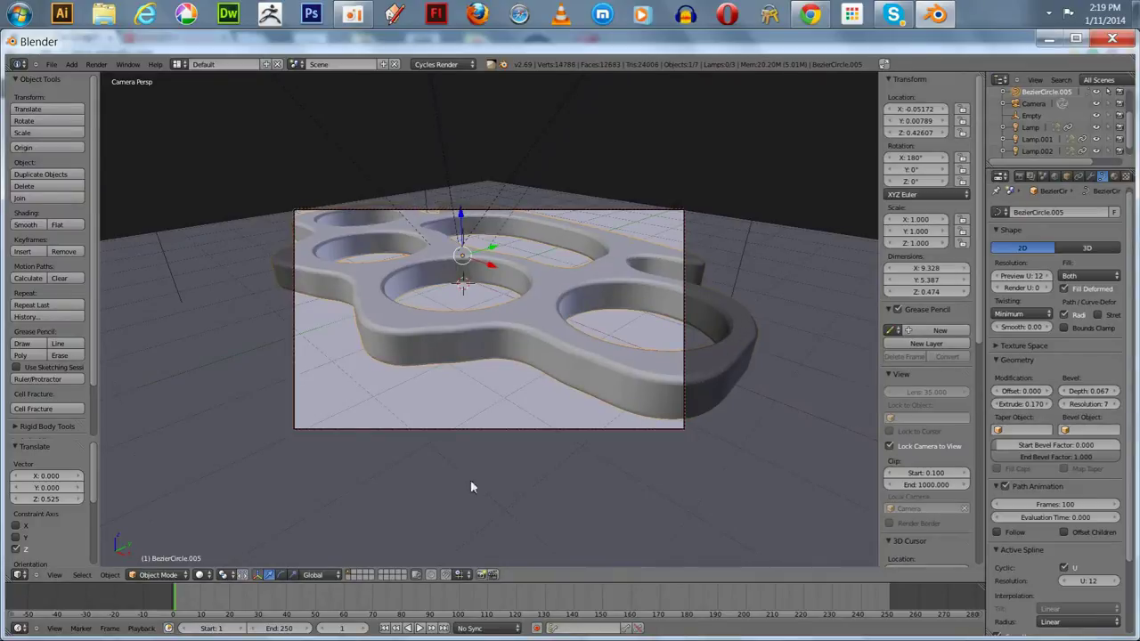
middle_drag(488, 495, 656, 497)
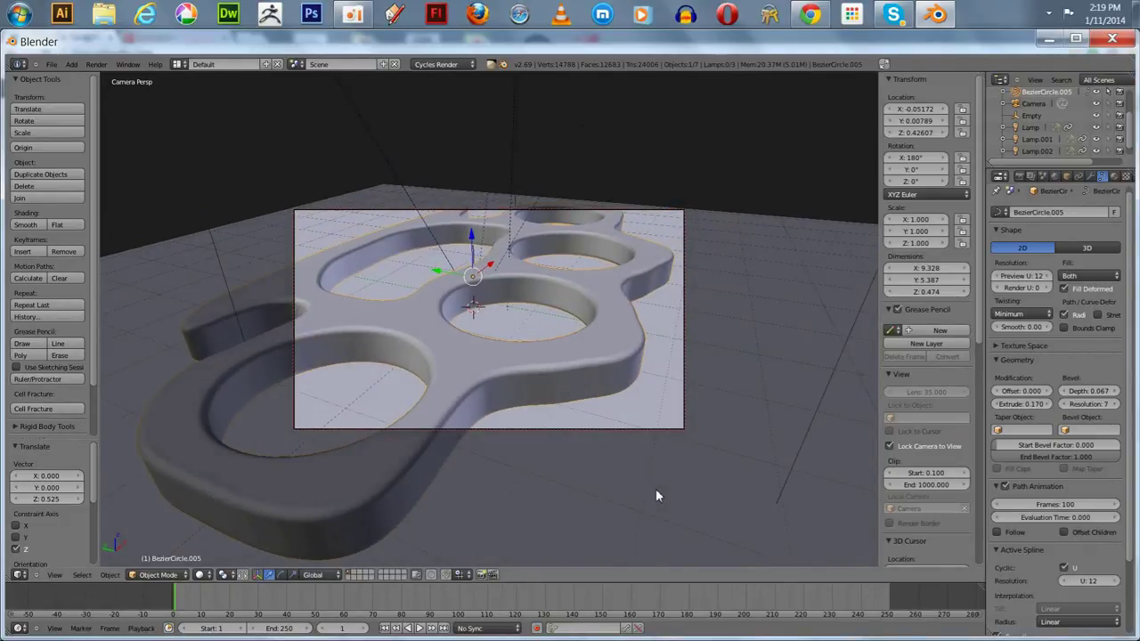
Check the curve in front view, then enter Edit Mode and switch it to 3D.
key(KP_0)
key(KP_1)
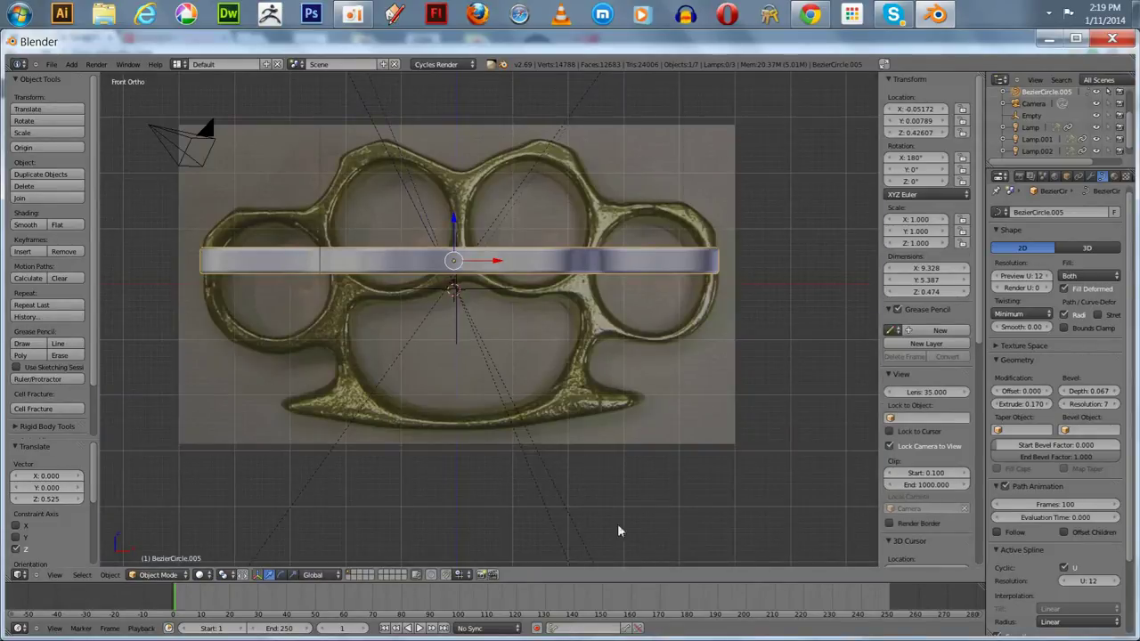
middle_drag(556, 508, 543, 477)
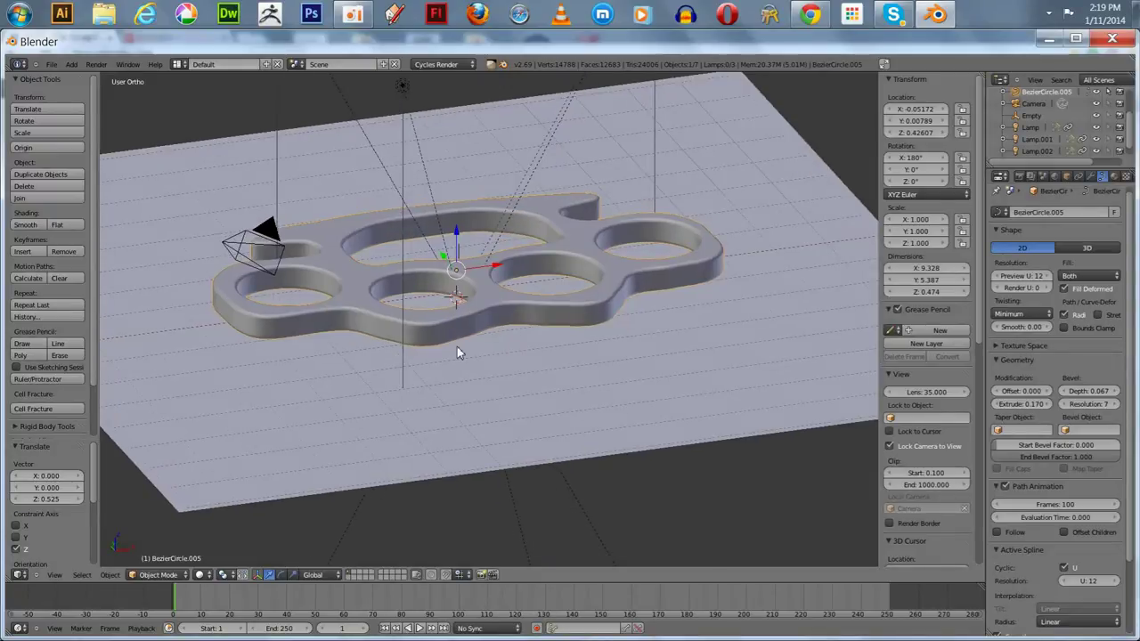
key(Tab)
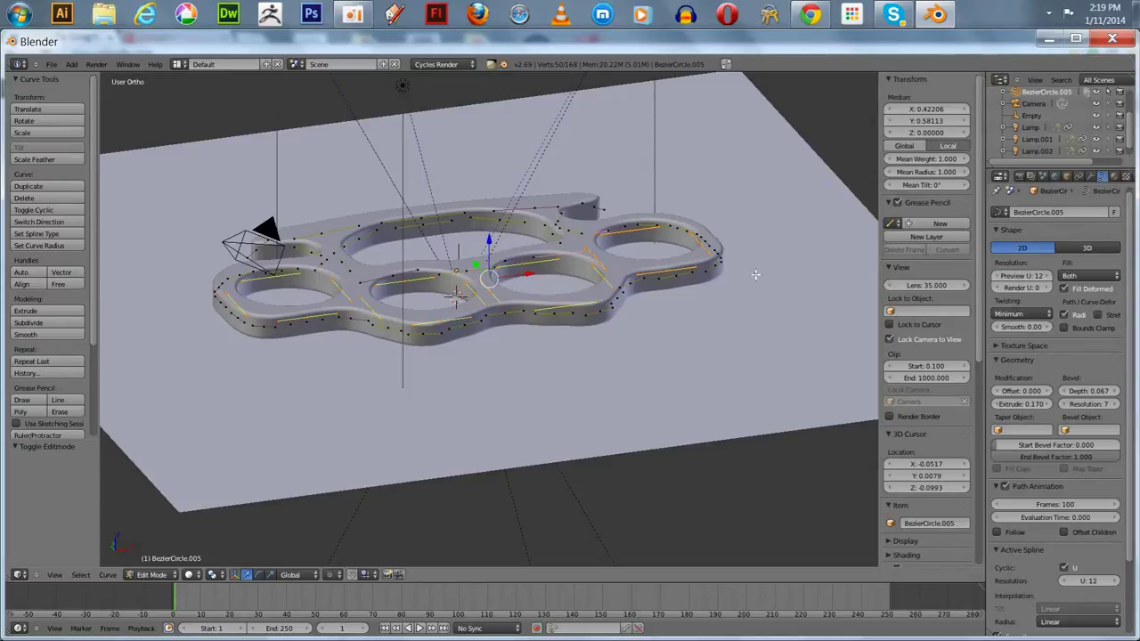
click(1088, 248)
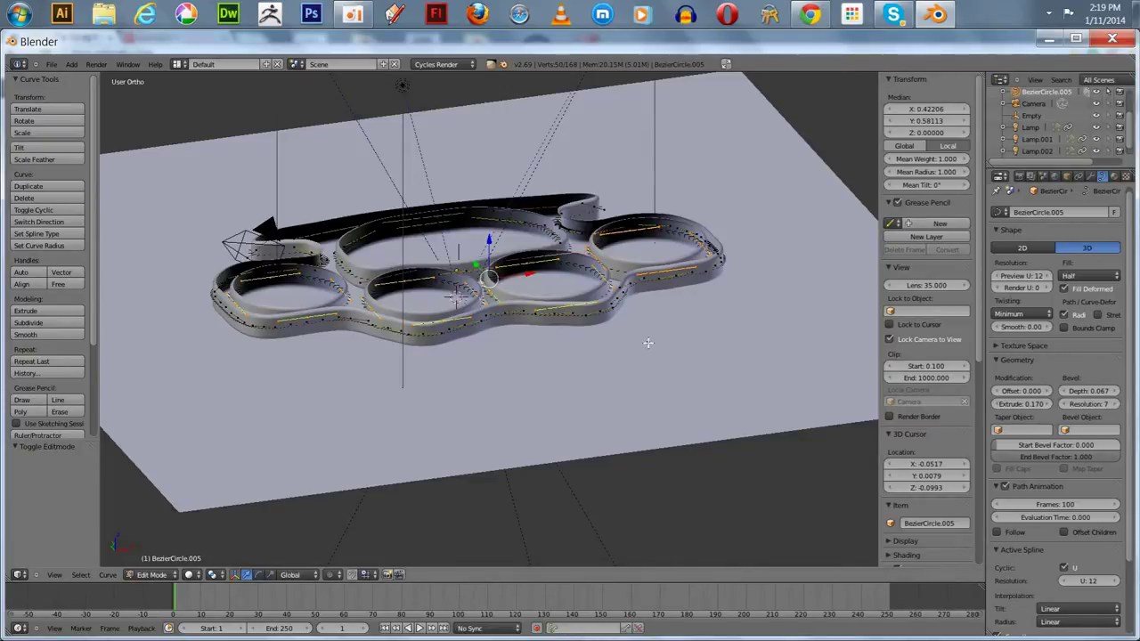
middle_drag(647, 343, 957, 383)
Restore the curve to 2D, exit Edit Mode, return to camera view and hide the side panel.
click(1023, 248)
key(Tab)
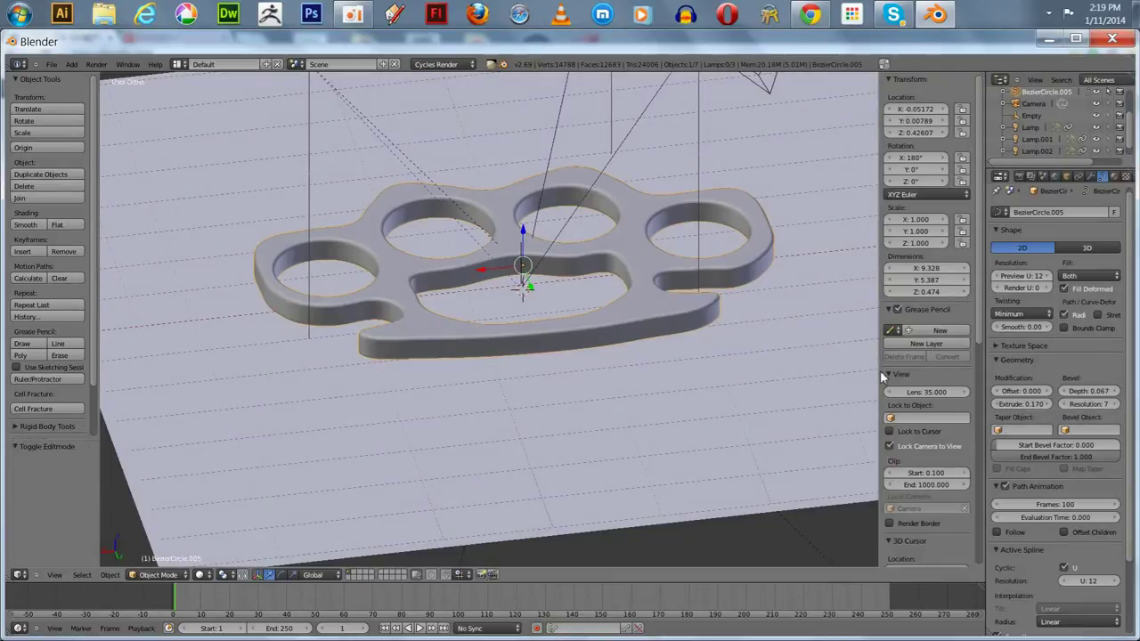
key(KP_0)
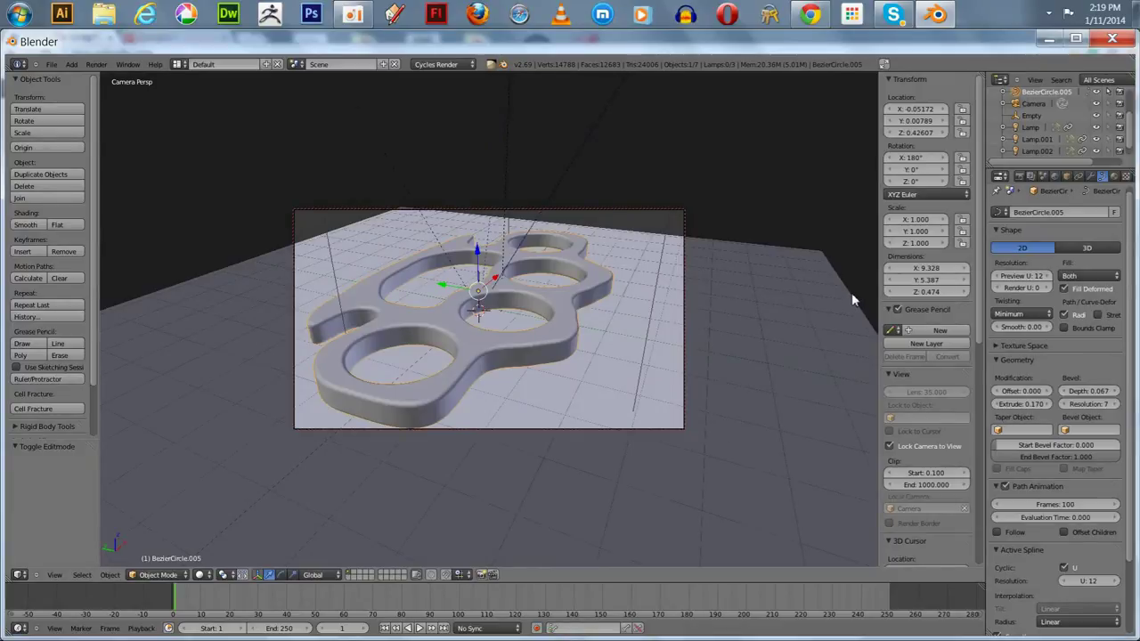
key(n)
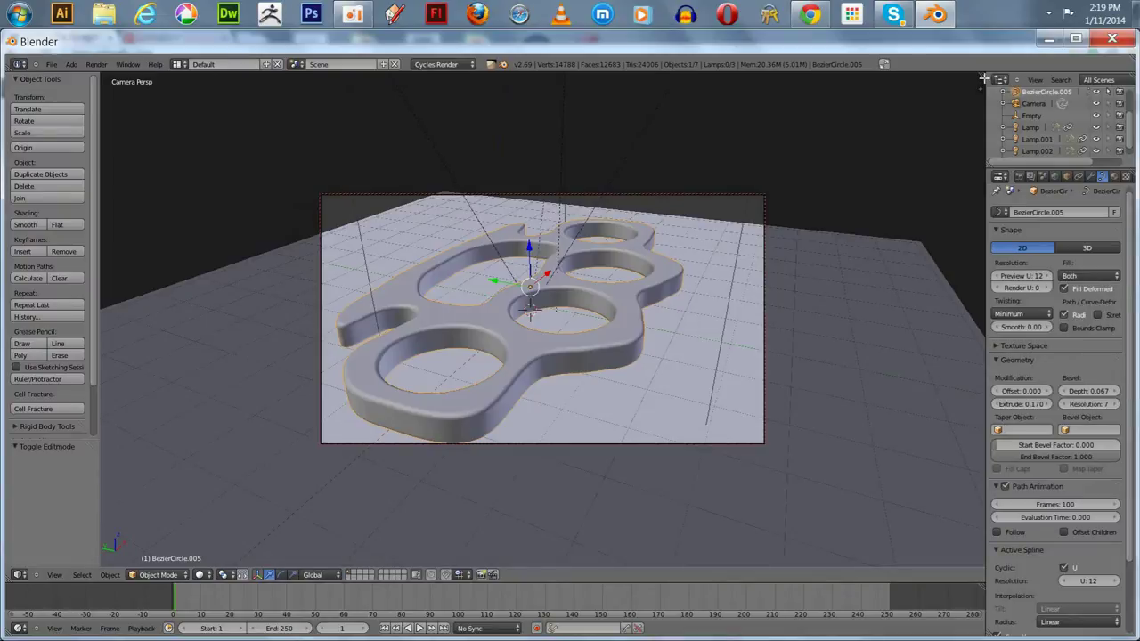
Split the view, make the right pane a Node Editor, and create a new material.
drag(981, 74, 581, 94)
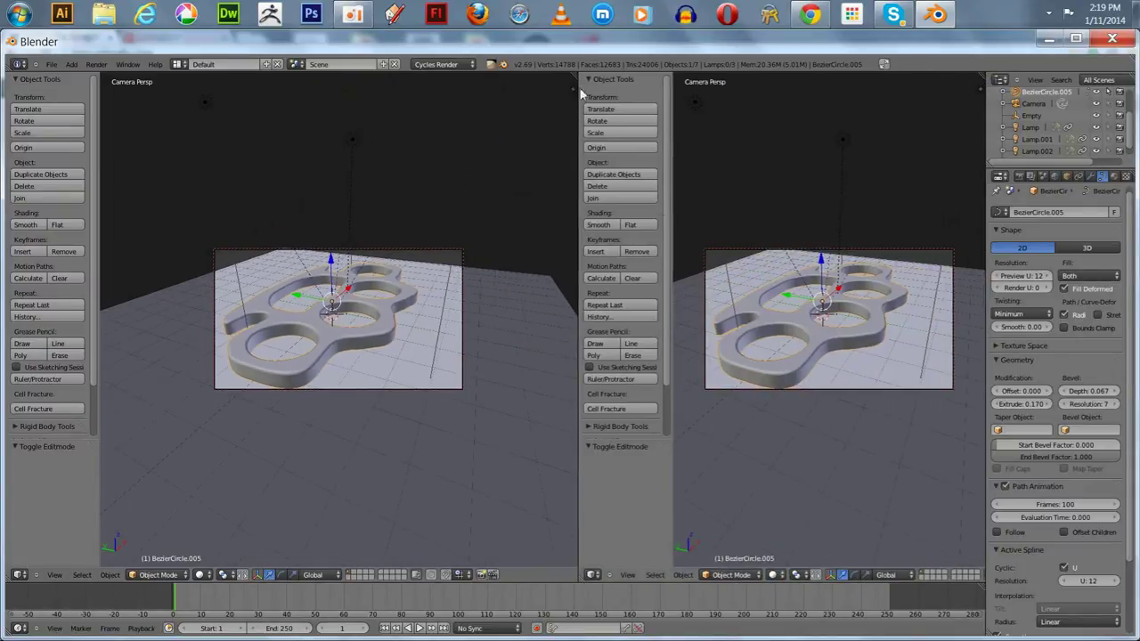
click(593, 574)
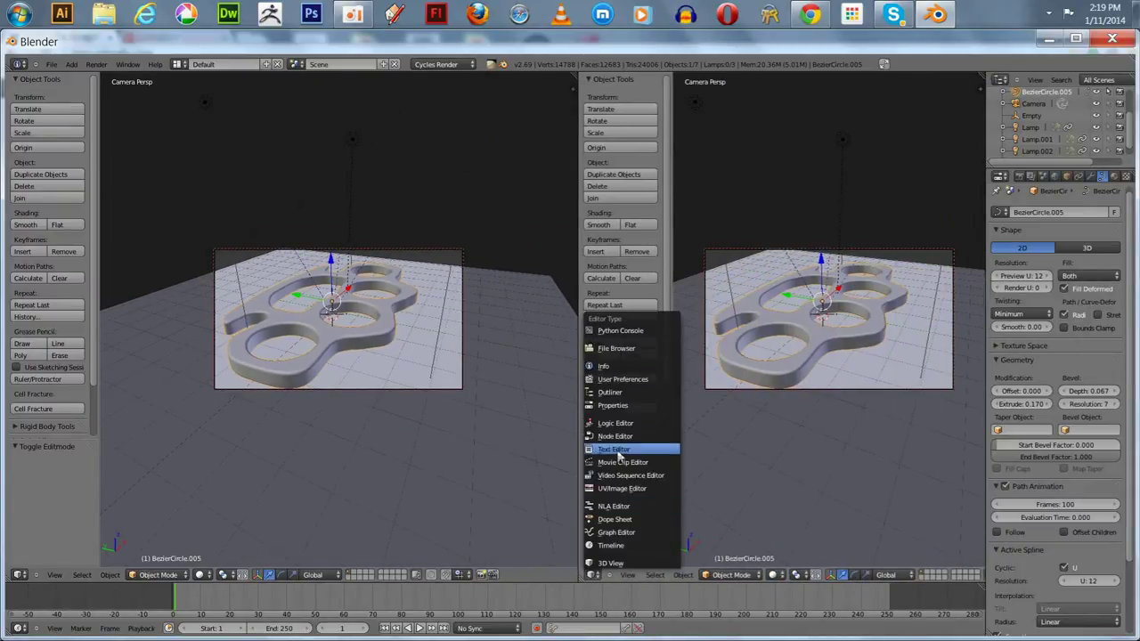
click(615, 437)
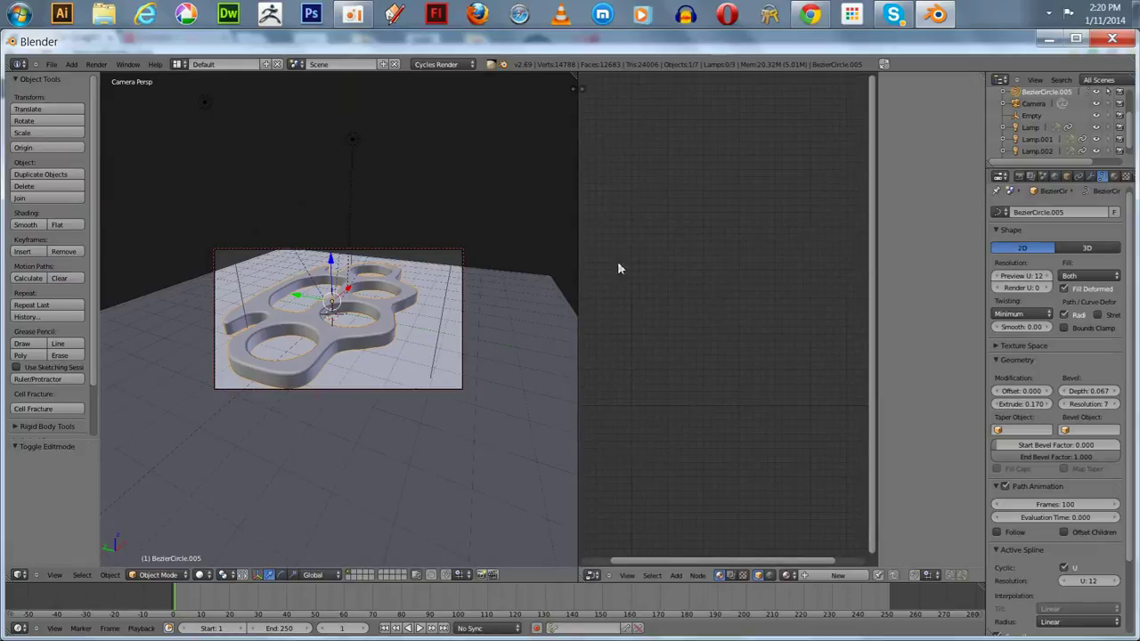
click(815, 574)
key(n)
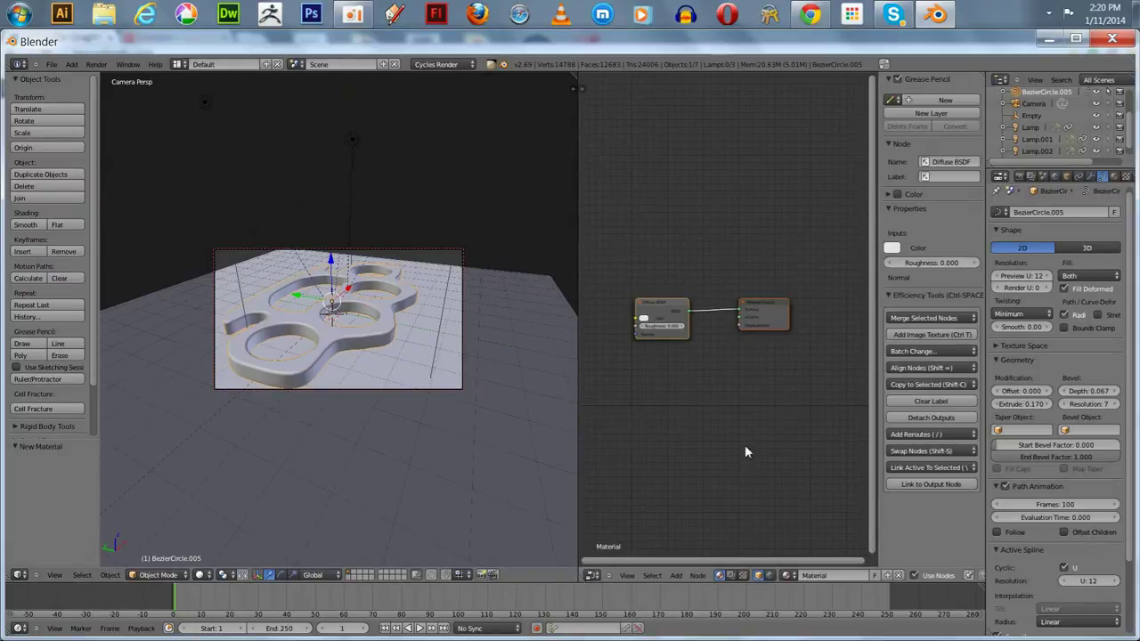
scroll(744, 444, up, 3)
drag(785, 316, 800, 331)
Replace the Diffuse BSDF with a Mix Shader feeding the Material Output's Surface.
click(639, 310)
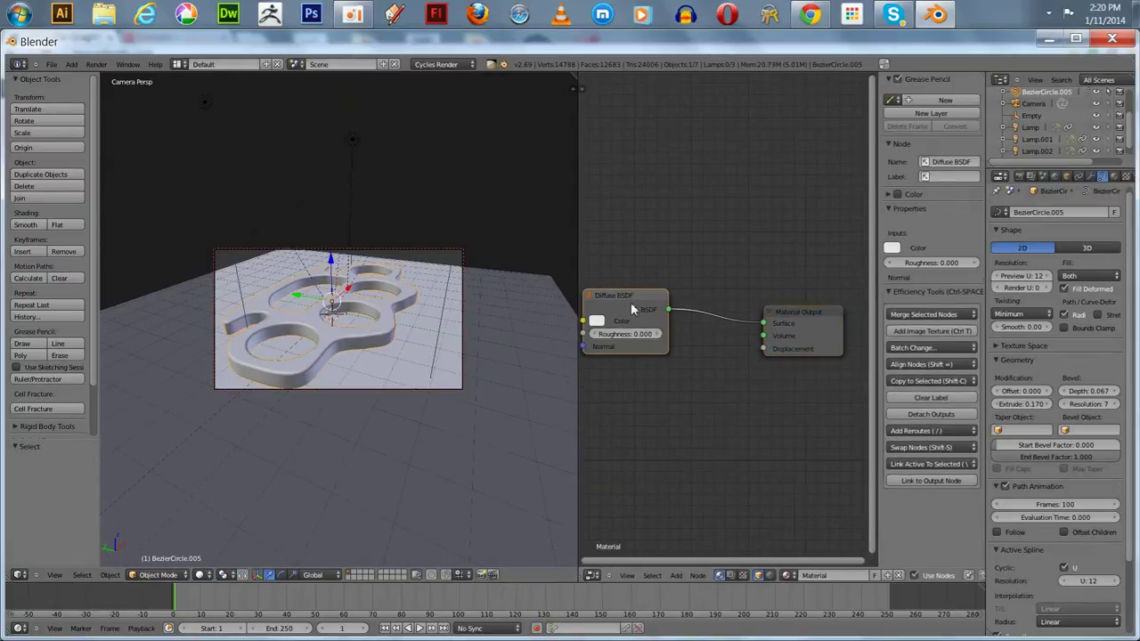
key(x)
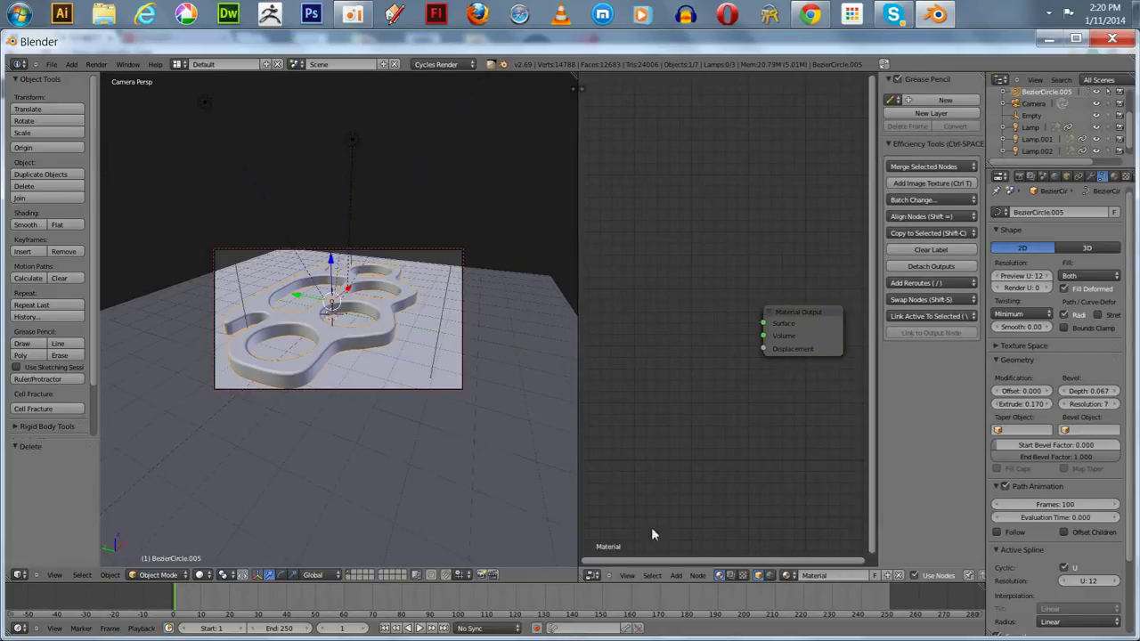
click(677, 578)
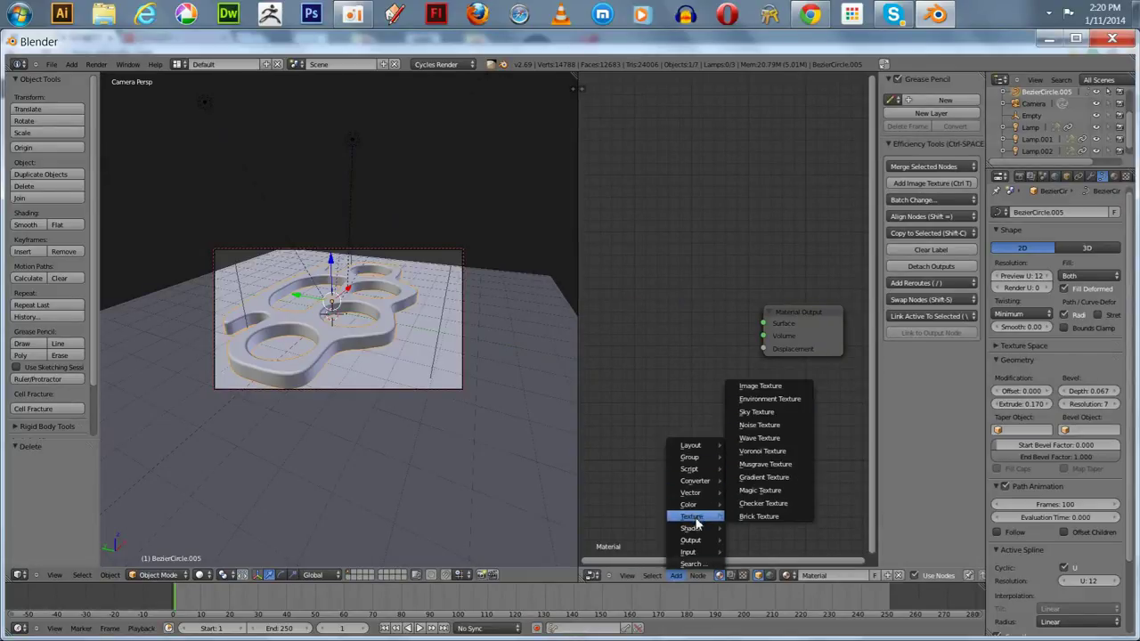
mouse_move(698, 531)
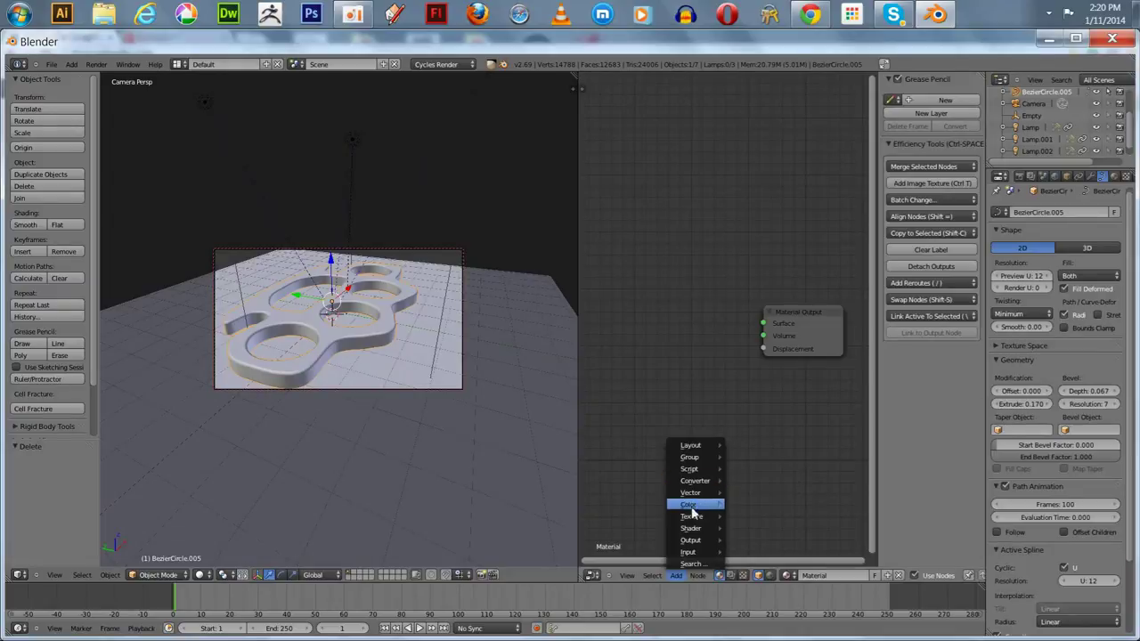
click(761, 319)
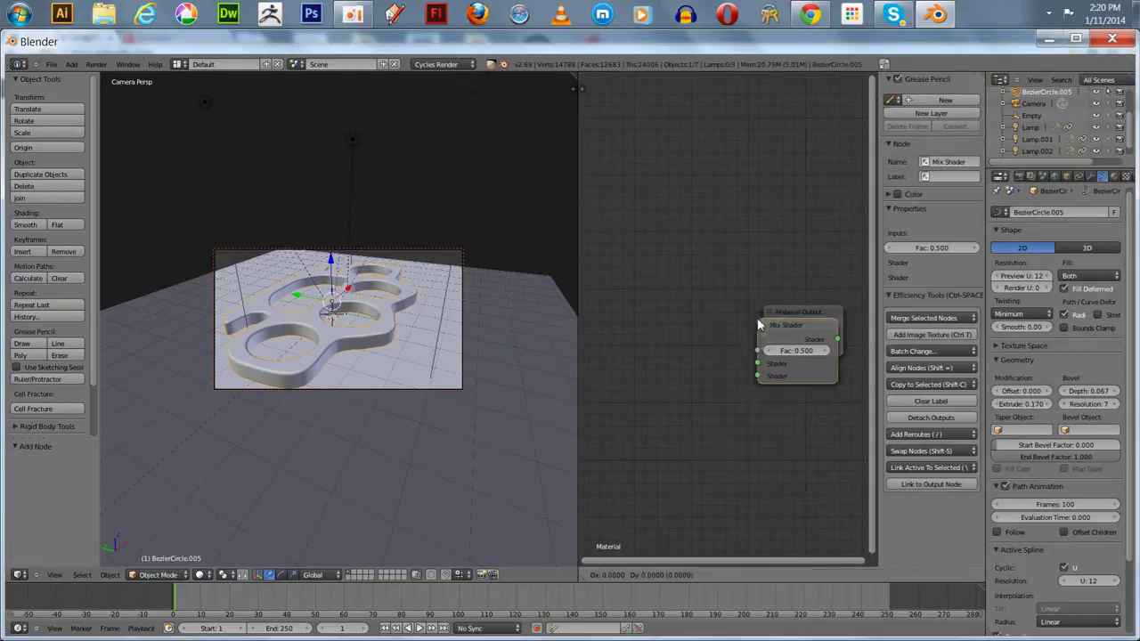
click(663, 289)
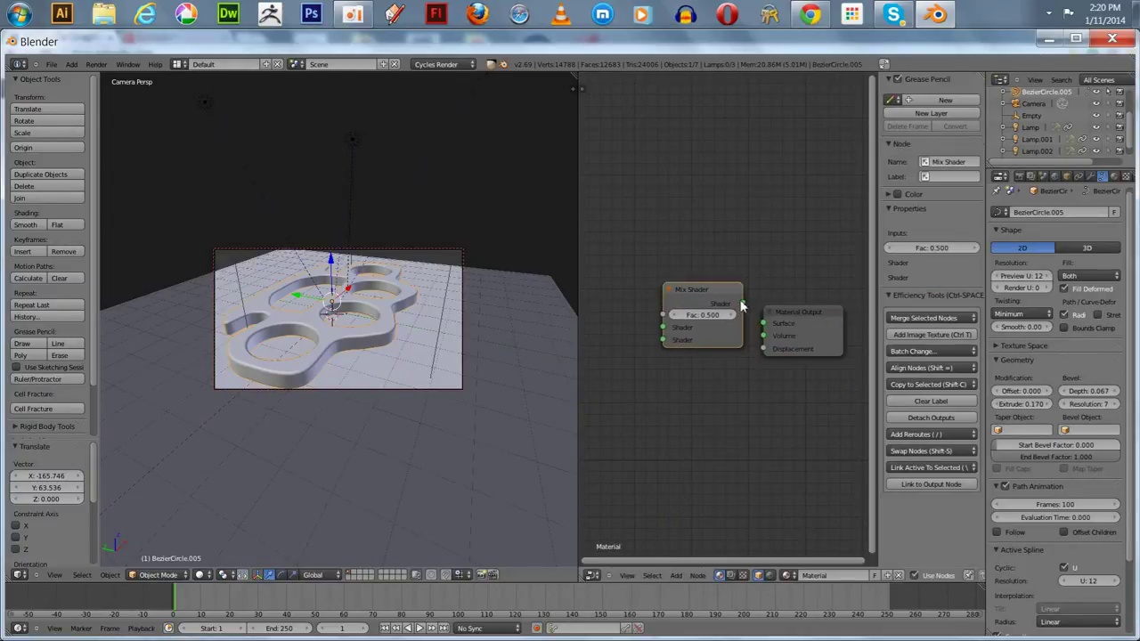
drag(742, 303, 769, 316)
Add a Glossy BSDF node at the upper left of the graph.
click(676, 576)
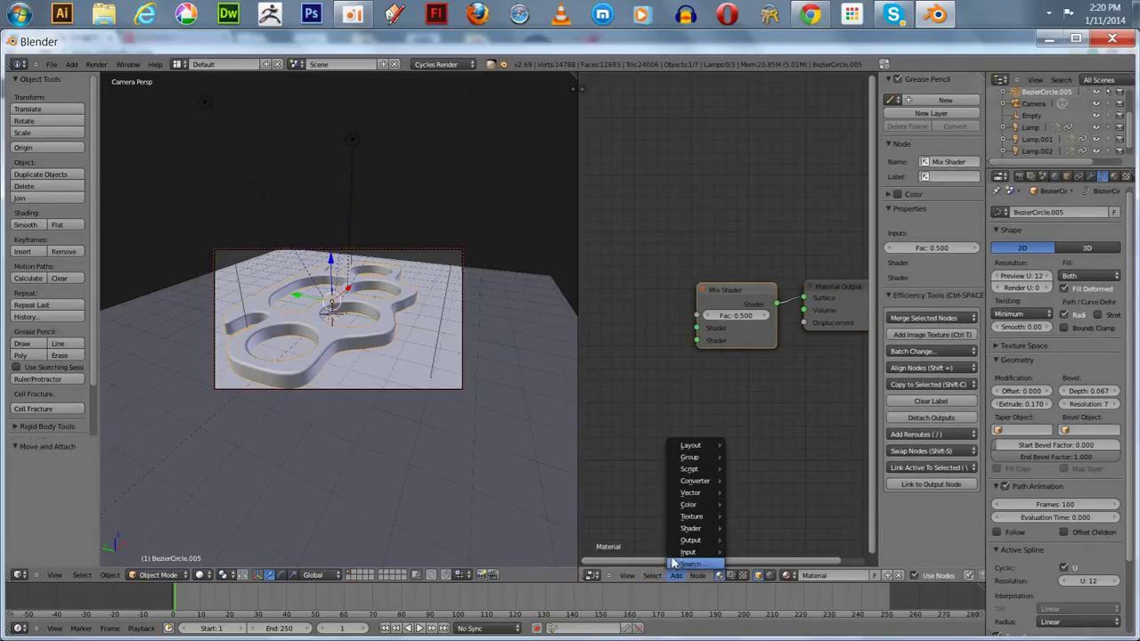
mouse_move(694, 528)
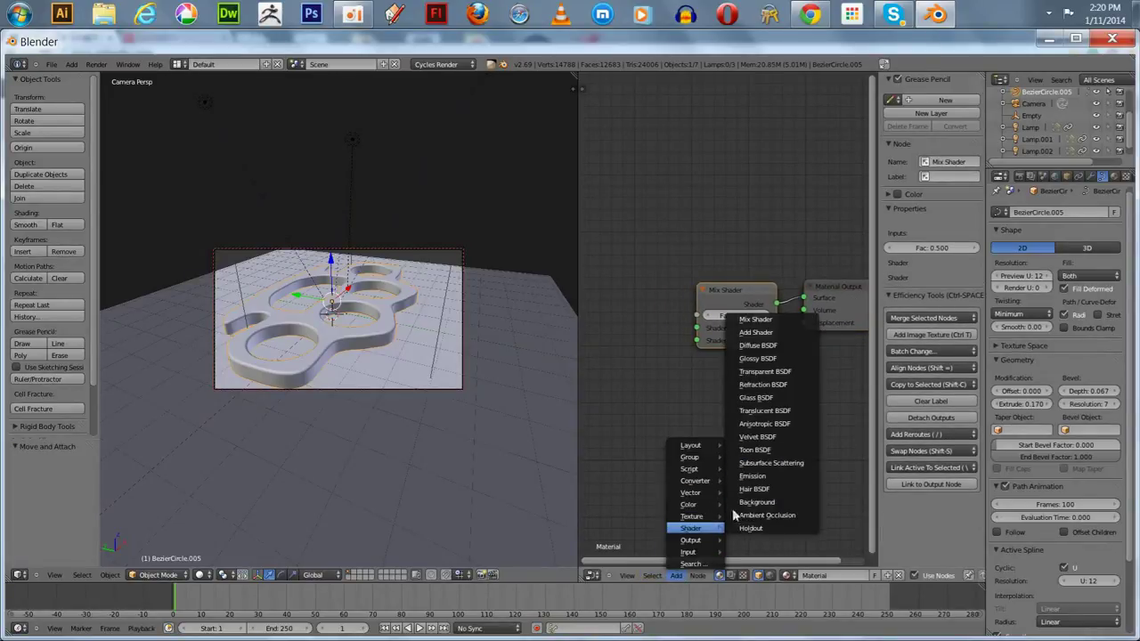
click(755, 359)
click(579, 221)
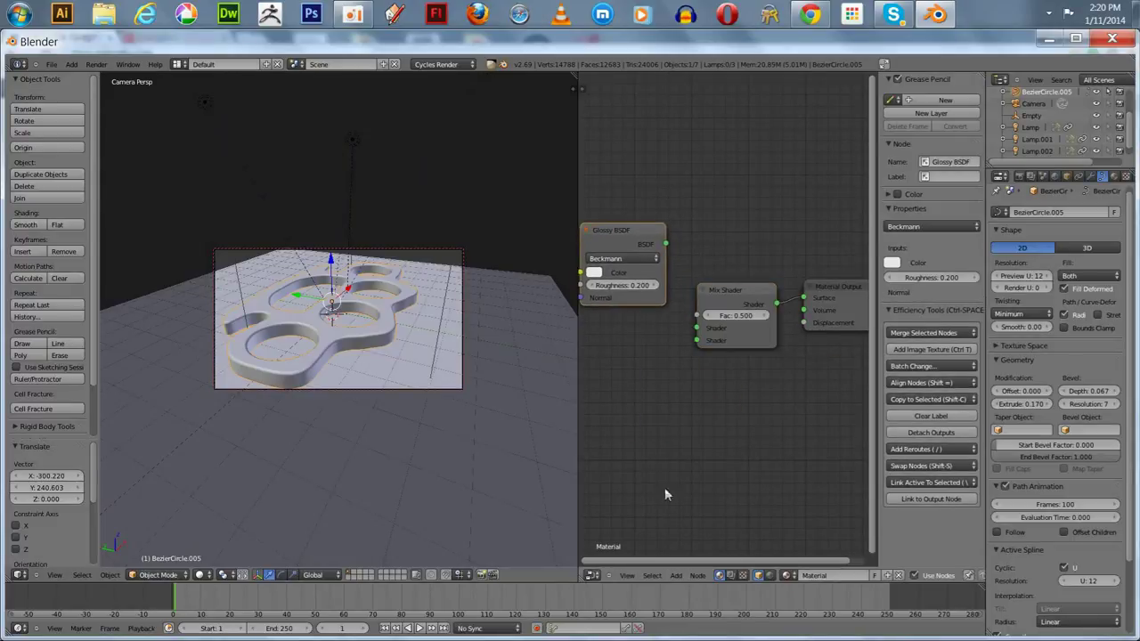
Add an Anisotropic BSDF below it and wire both shaders into the Mix Shader.
click(676, 575)
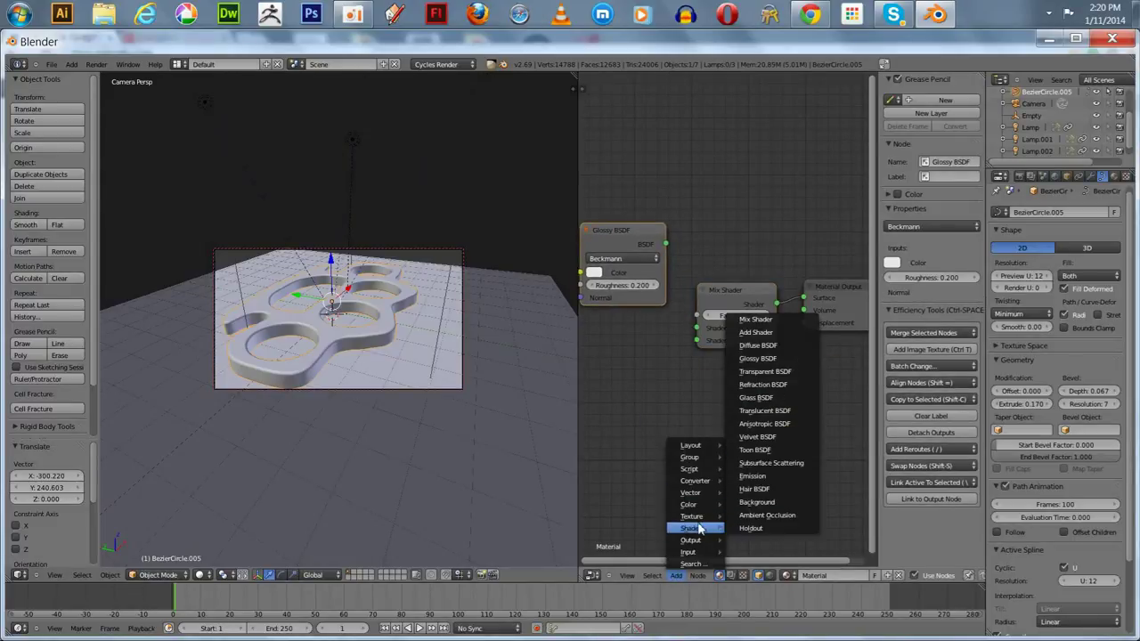
mouse_move(695, 505)
mouse_move(695, 529)
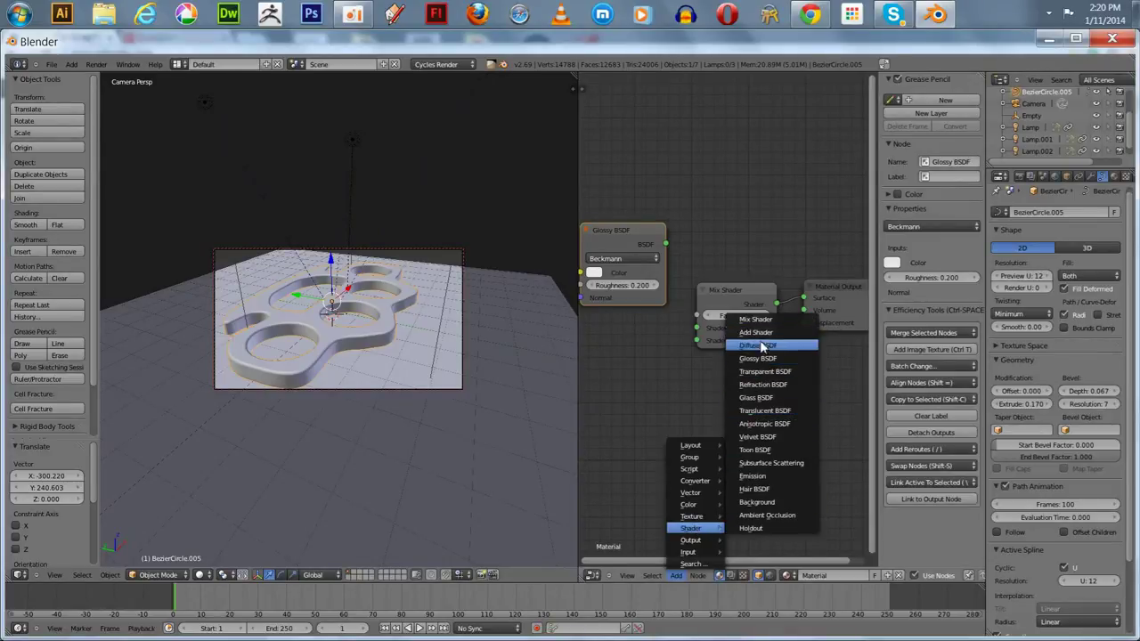
click(763, 424)
click(597, 359)
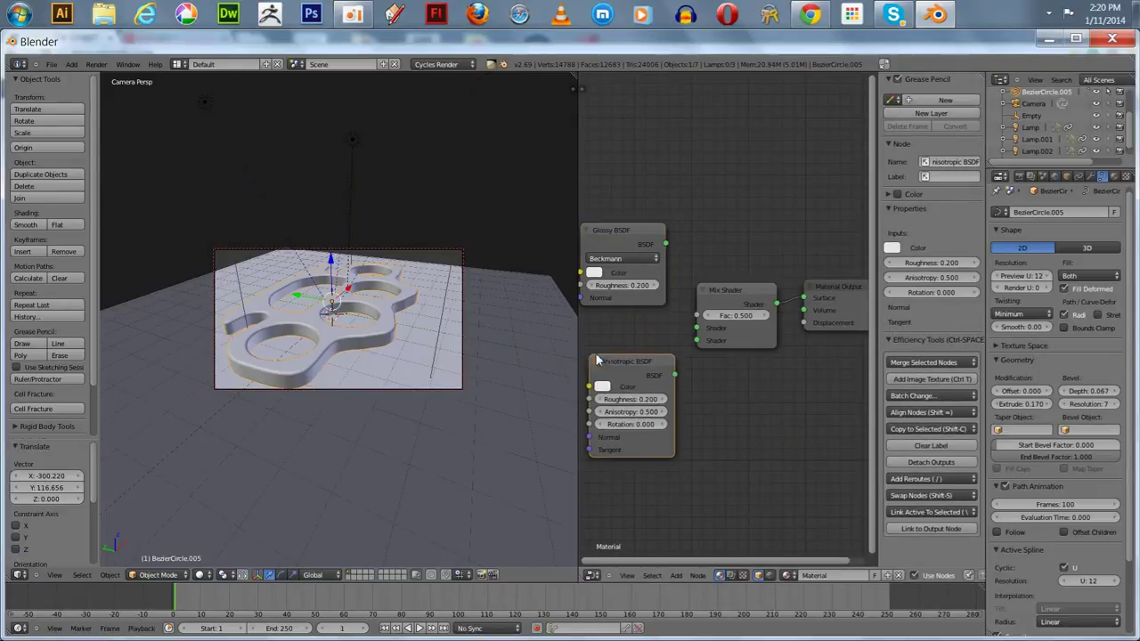
drag(677, 379, 698, 341)
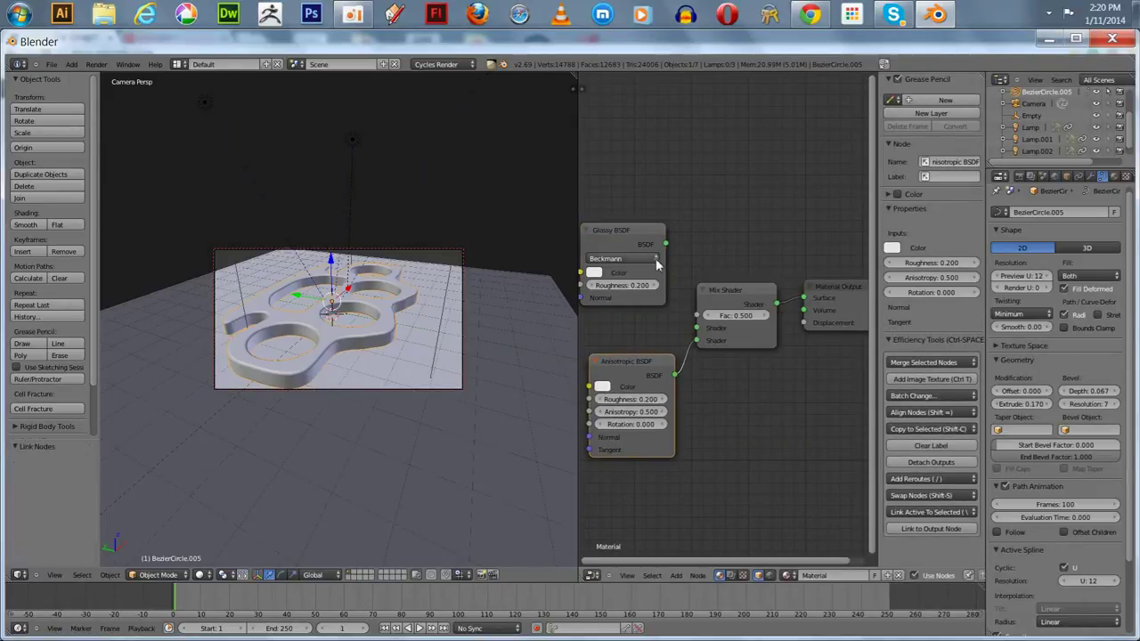
drag(664, 245, 697, 328)
Set both Glossy and Anisotropic colours to orange (R 0.800, G 0.278, B 0).
click(592, 273)
mouse_move(631, 155)
mouse_down()
mouse_move(611, 185)
mouse_move(615, 208)
mouse_up()
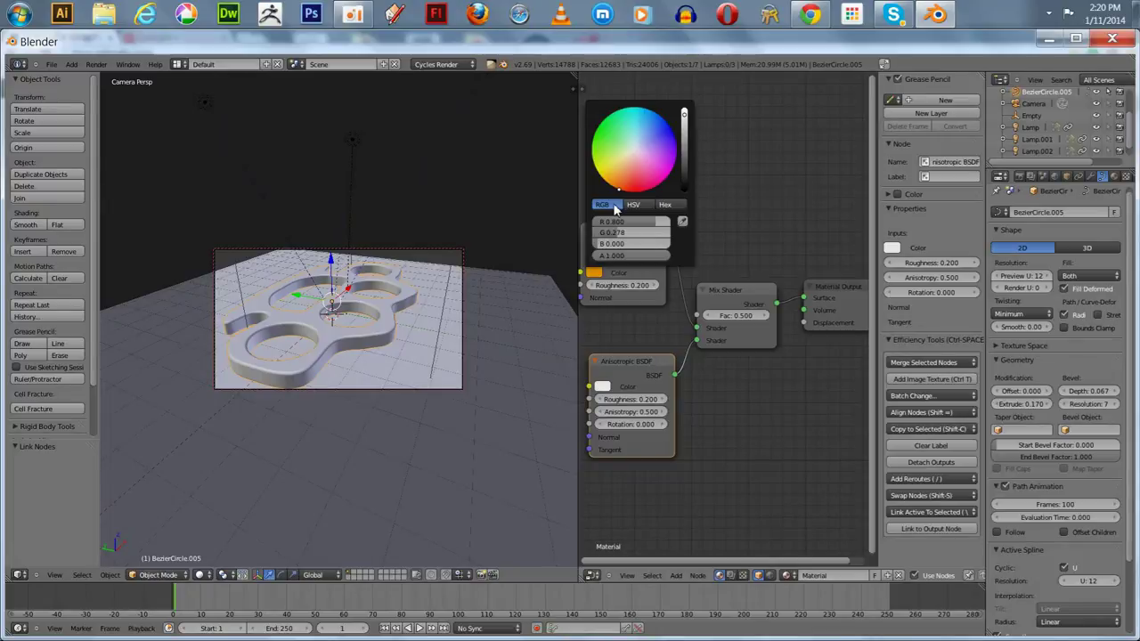
click(603, 386)
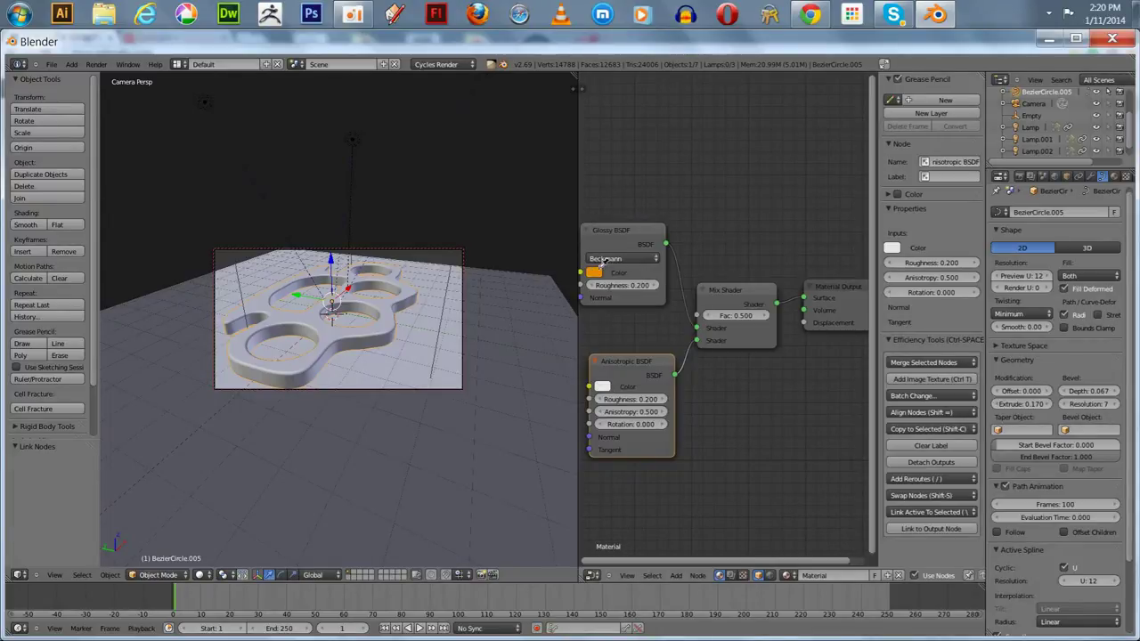
drag(594, 272, 602, 386)
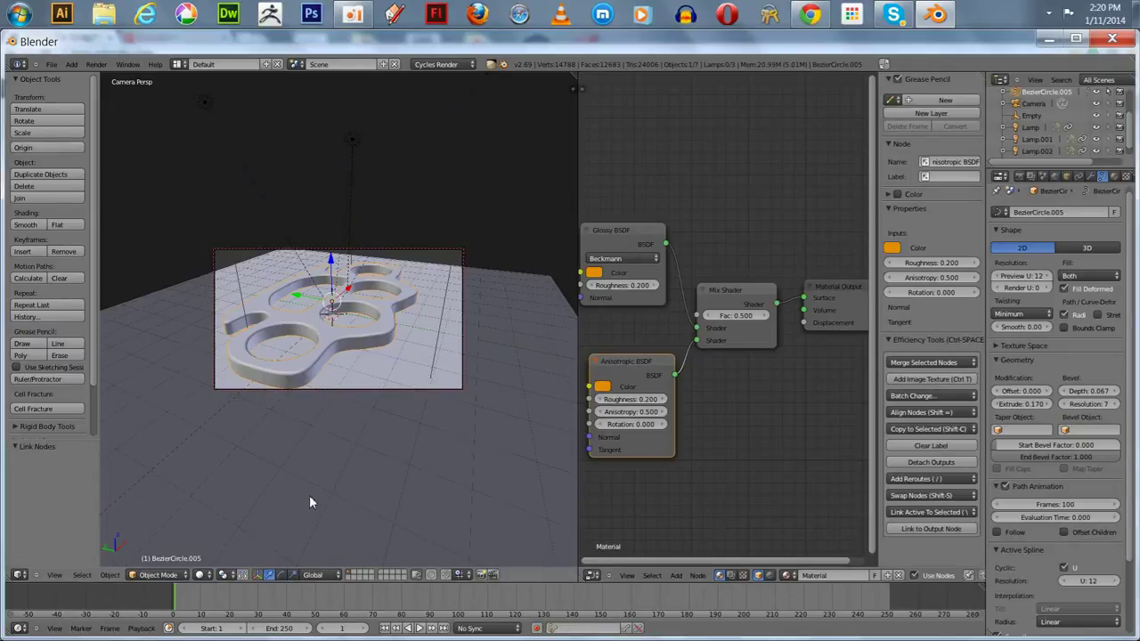
click(200, 574)
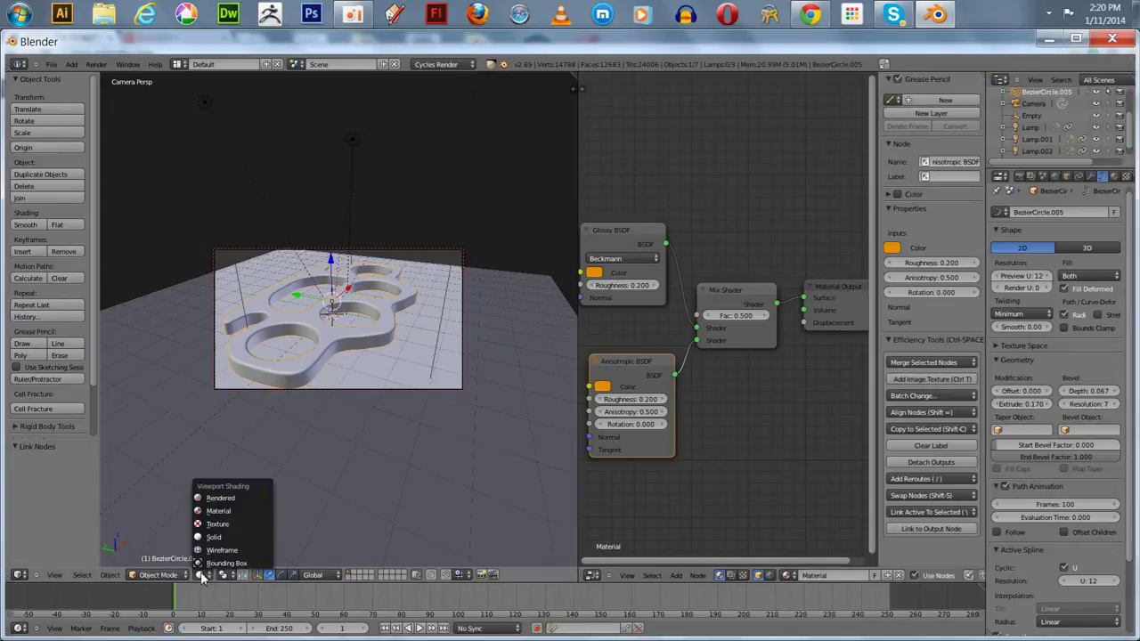
click(217, 498)
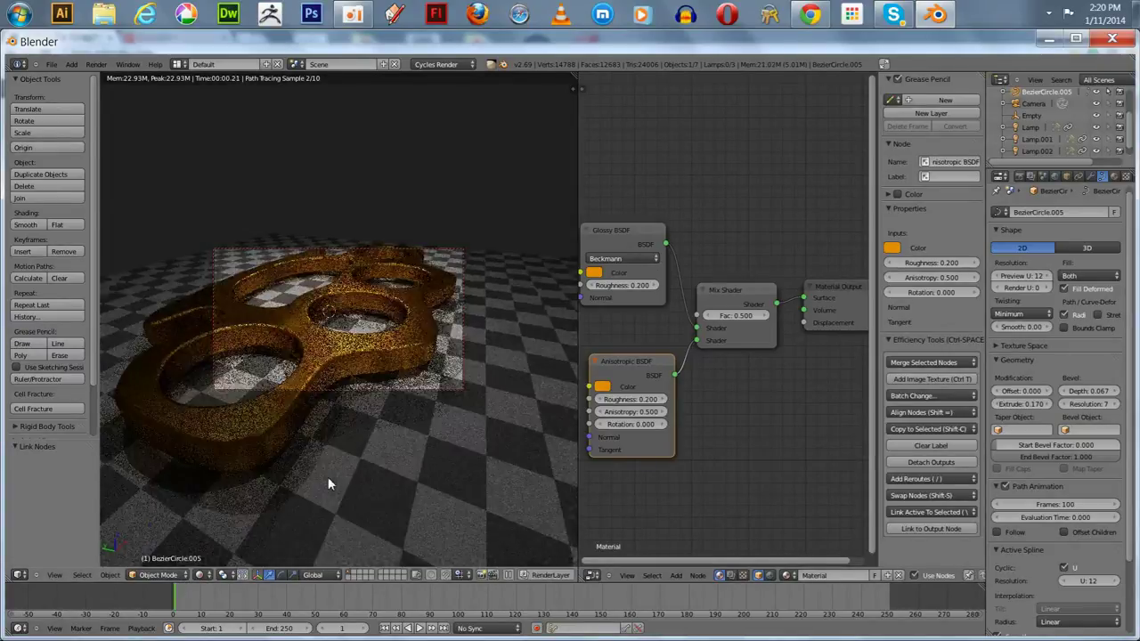
mouse_move(334, 487)
middle_down()
mouse_move(399, 506)
mouse_move(466, 501)
middle_up()
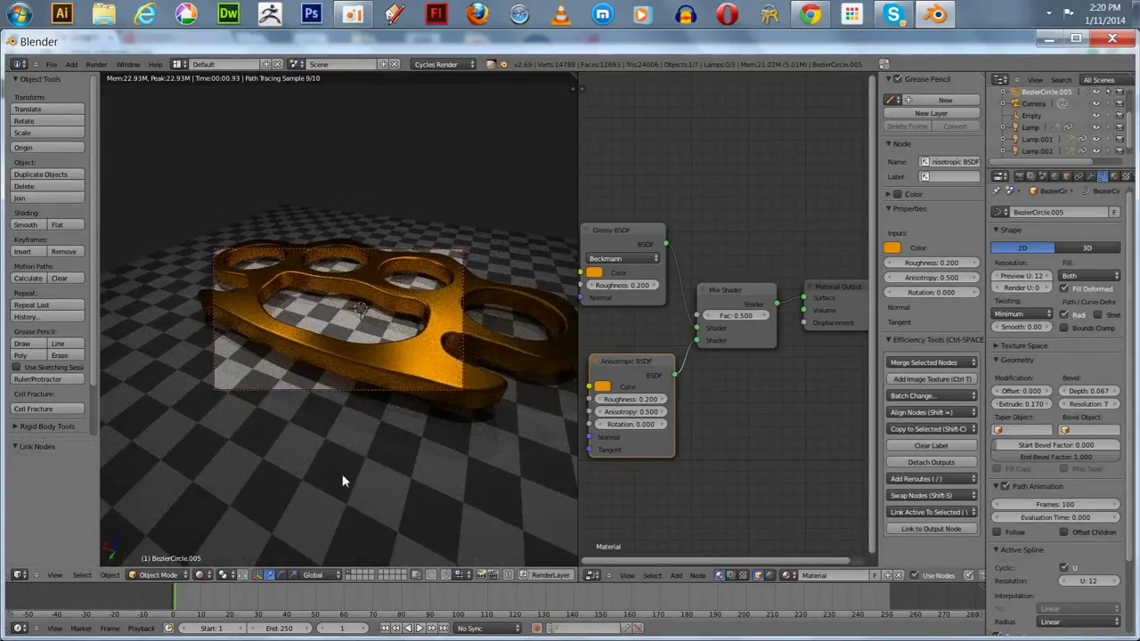
mouse_move(363, 483)
middle_down()
mouse_move(326, 478)
mouse_move(361, 488)
mouse_move(333, 477)
mouse_move(342, 469)
middle_up()
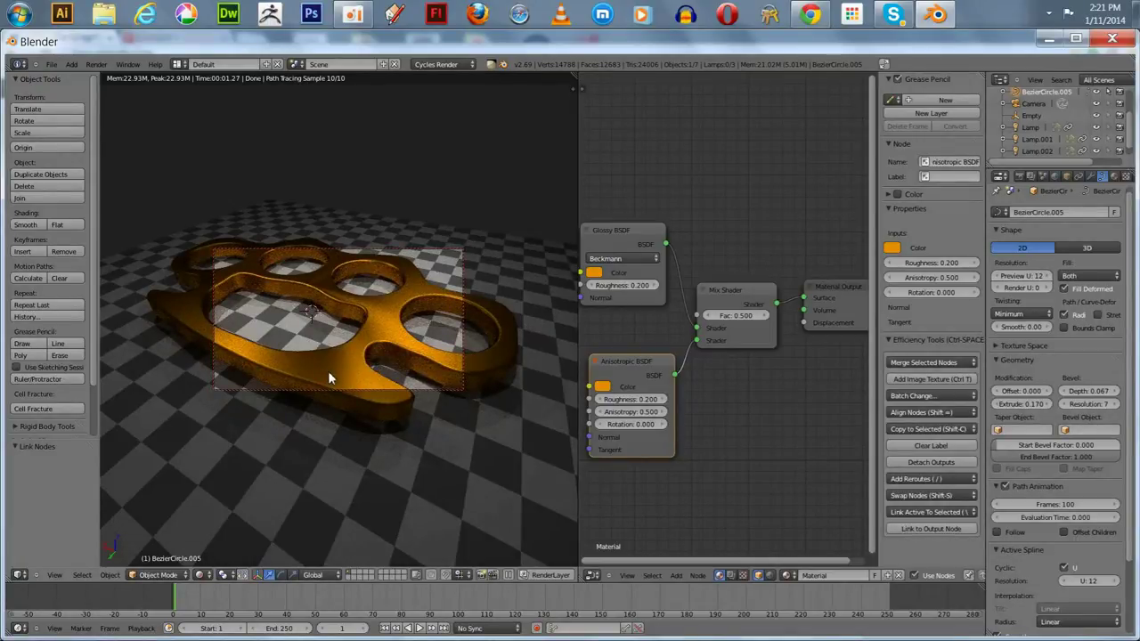
click(203, 575)
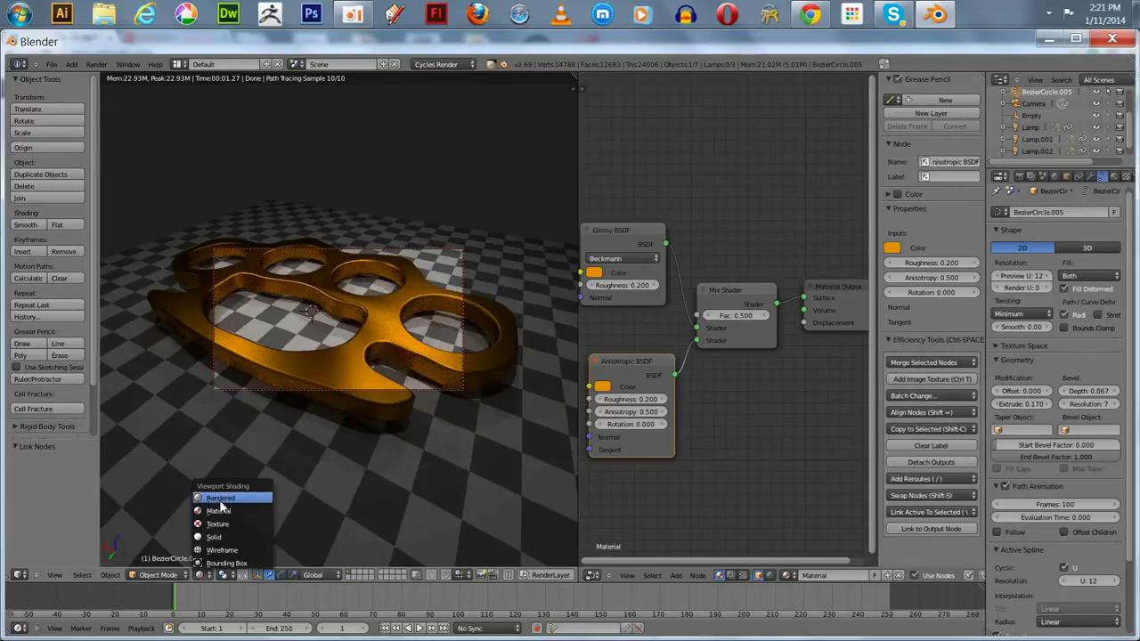
click(217, 537)
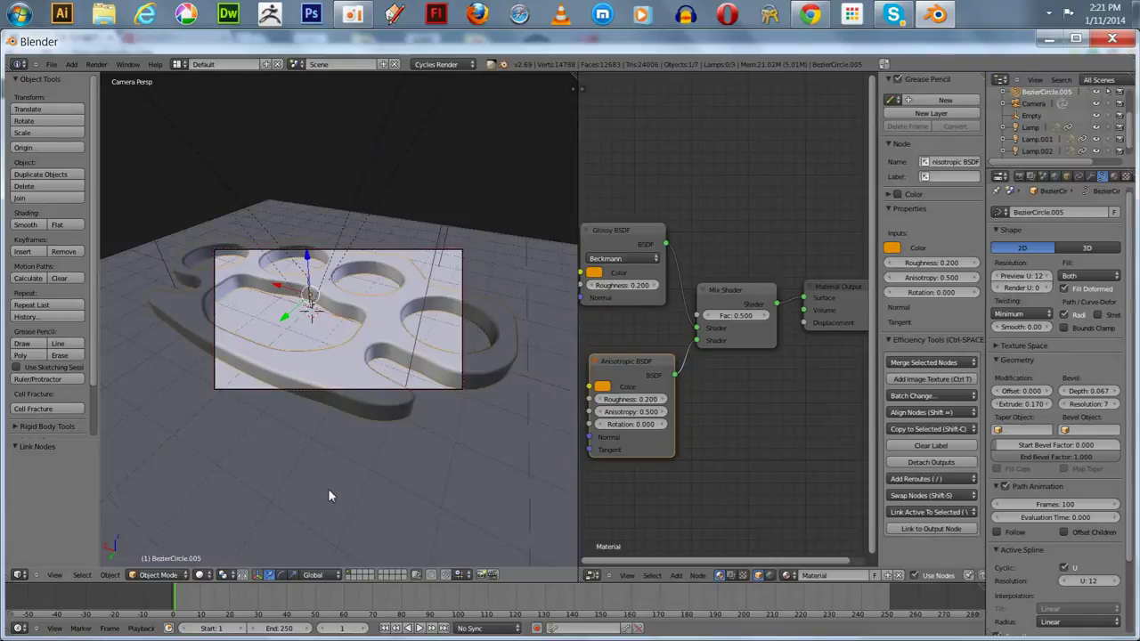
Widen the 3D view over the node editor and orbit to a new angle.
middle_drag(327, 488, 374, 463)
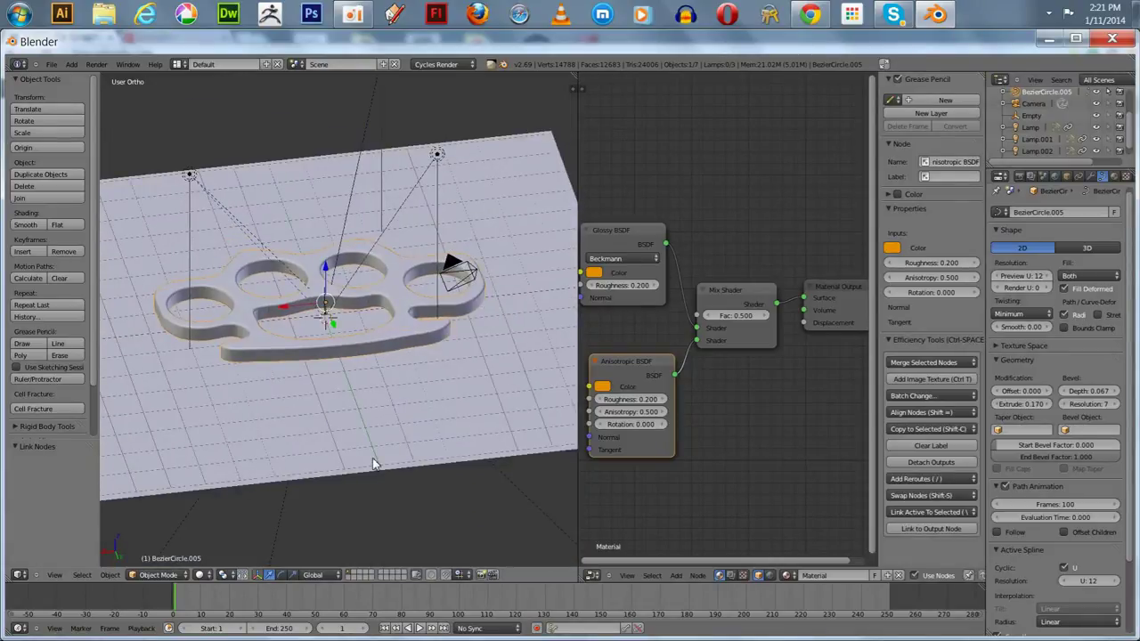
scroll(329, 484, up, 2)
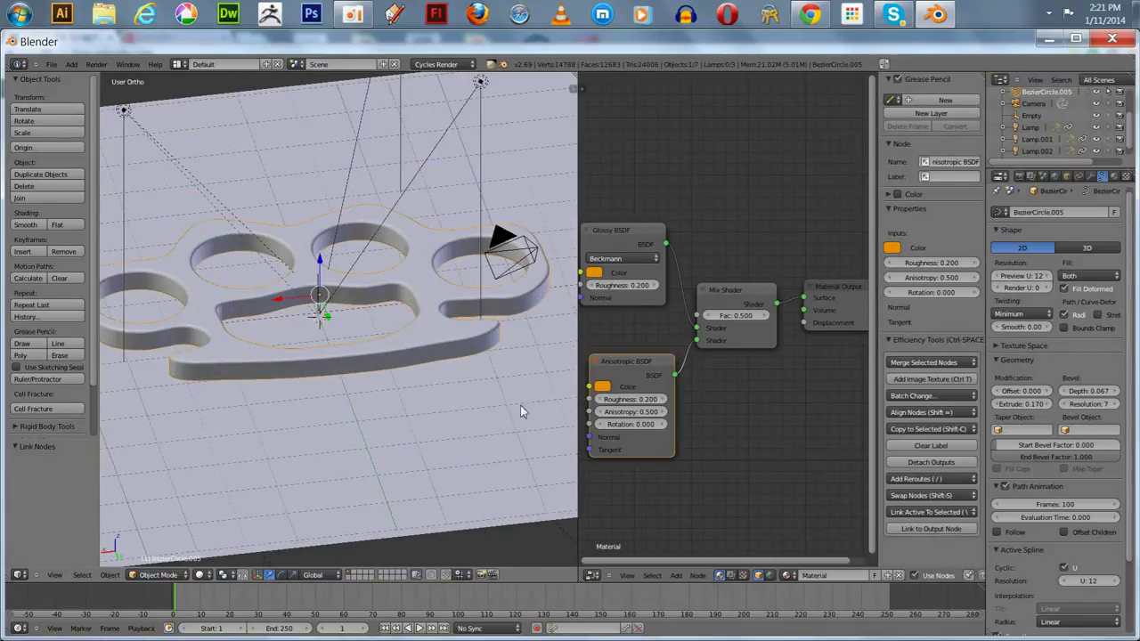
drag(579, 410, 807, 410)
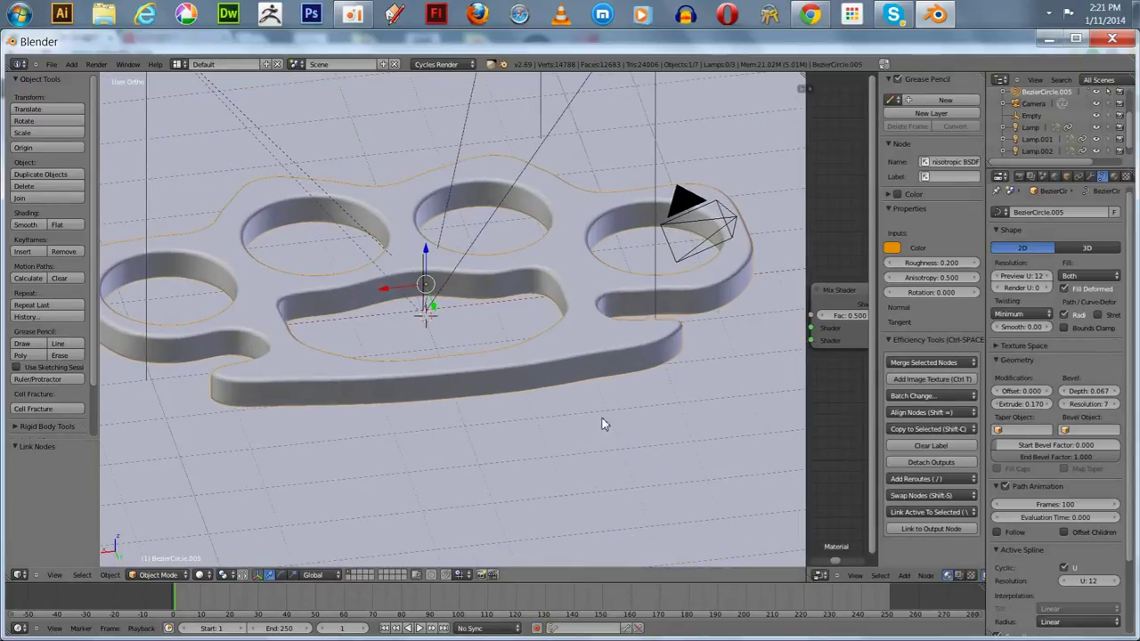
middle_drag(597, 425, 574, 409)
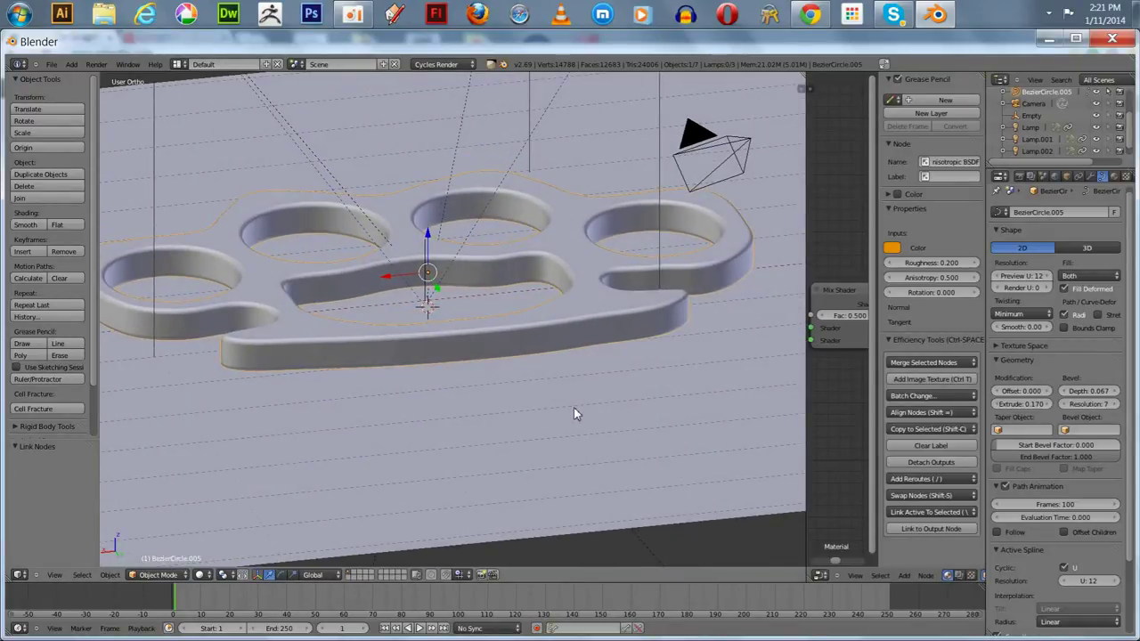
Convert the knuckle curve into a mesh and enter Edit Mode.
key(alt+c)
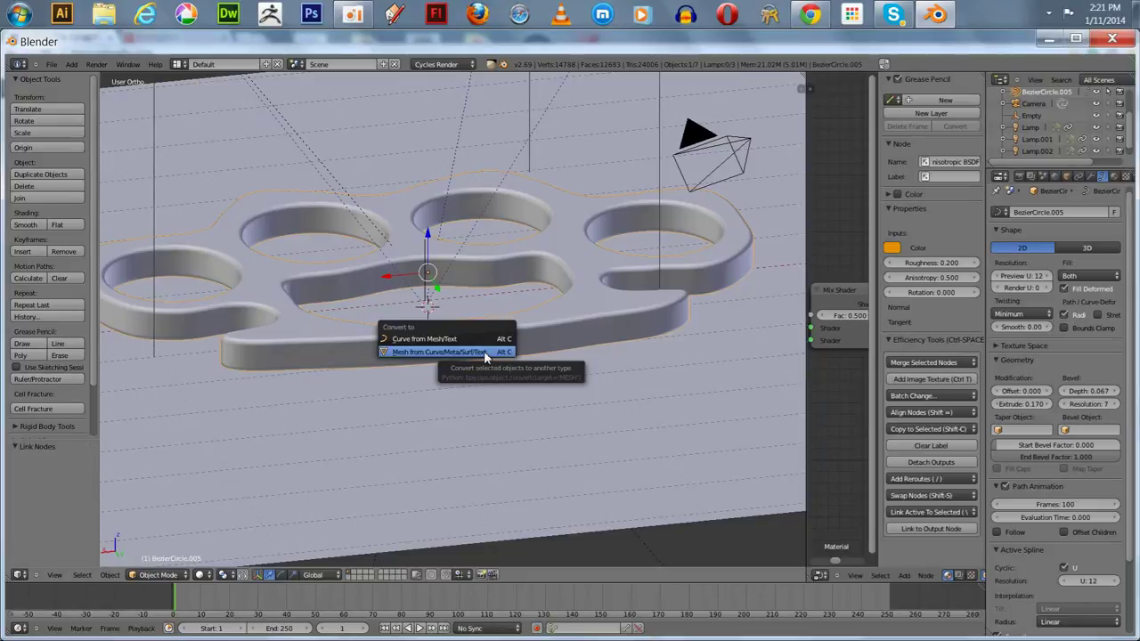
click(484, 352)
key(Tab)
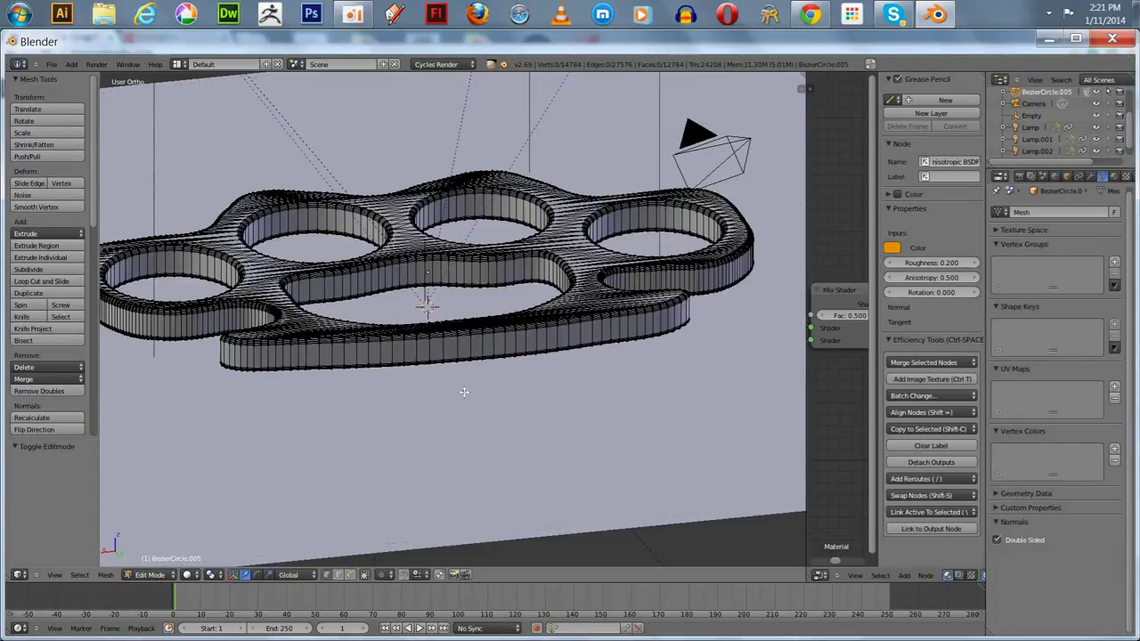
Orbit and zoom around the knuckle mesh to inspect its inner walls.
middle_drag(464, 391, 451, 418)
scroll(449, 418, up, 6)
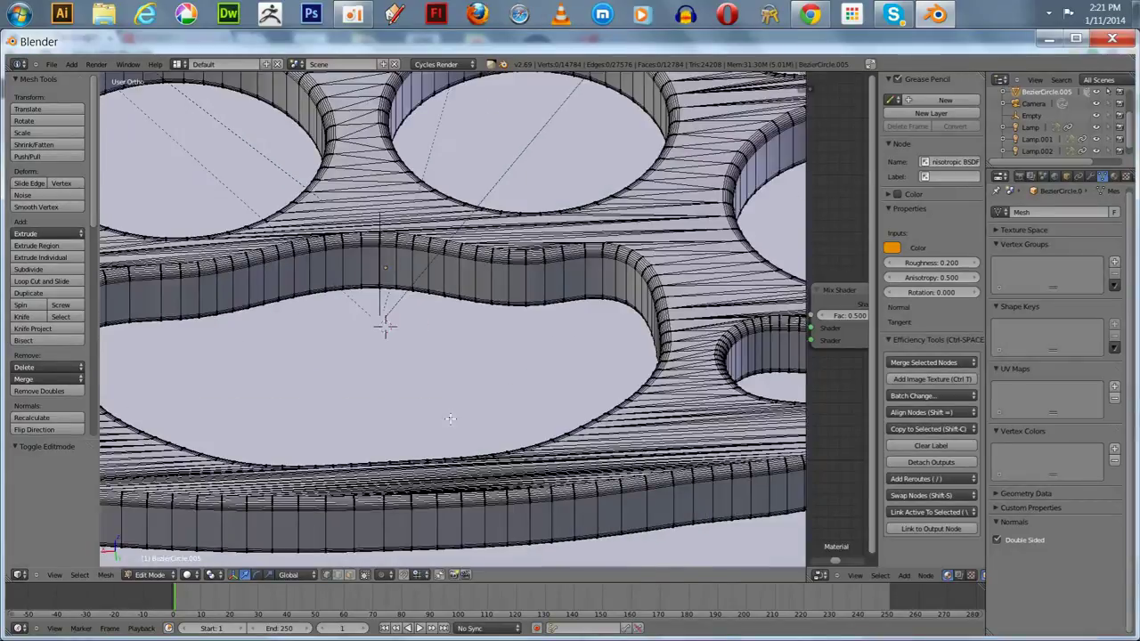
mouse_move(447, 424)
middle_down()
mouse_move(457, 435)
mouse_move(488, 431)
mouse_move(465, 432)
middle_up()
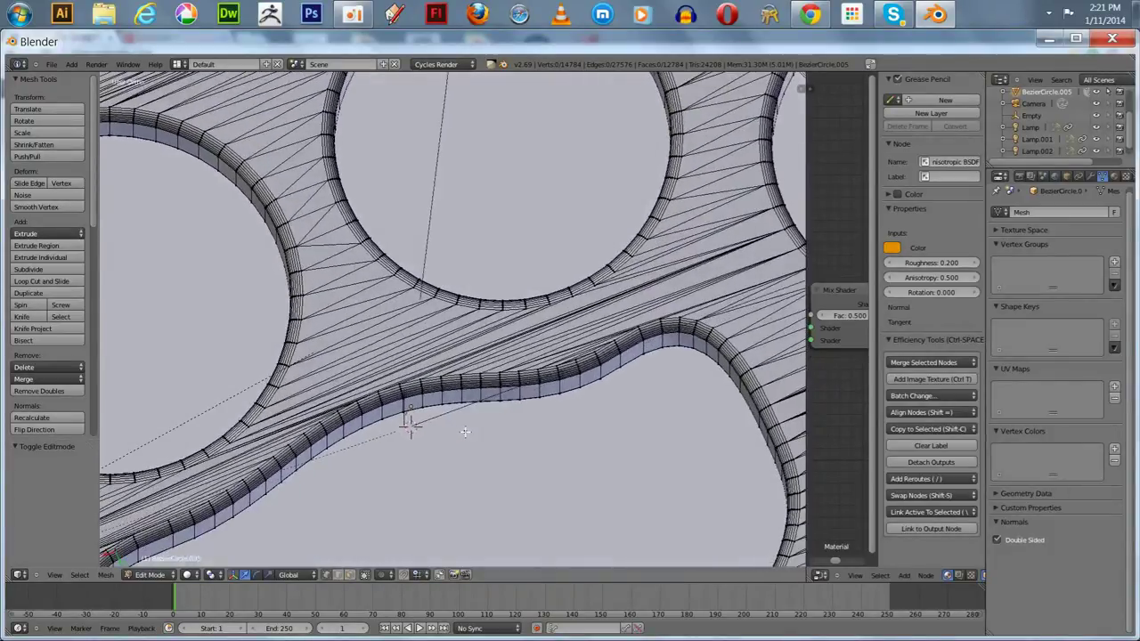
scroll(465, 431, down, 8)
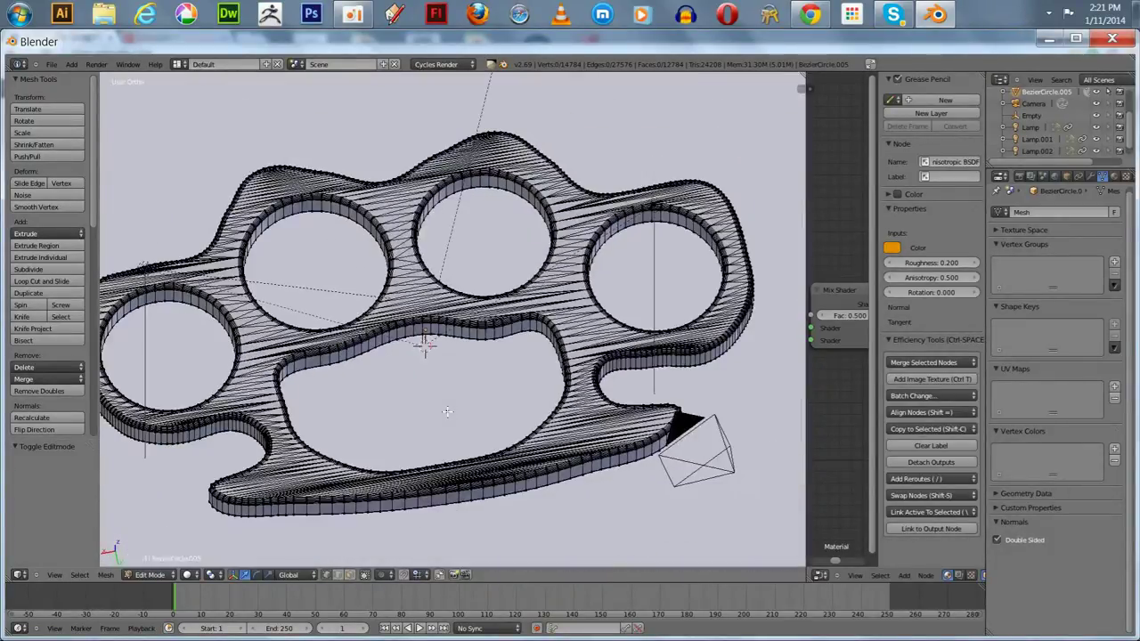
middle_drag(447, 412, 456, 362)
scroll(474, 392, up, 3)
scroll(456, 362, up, 5)
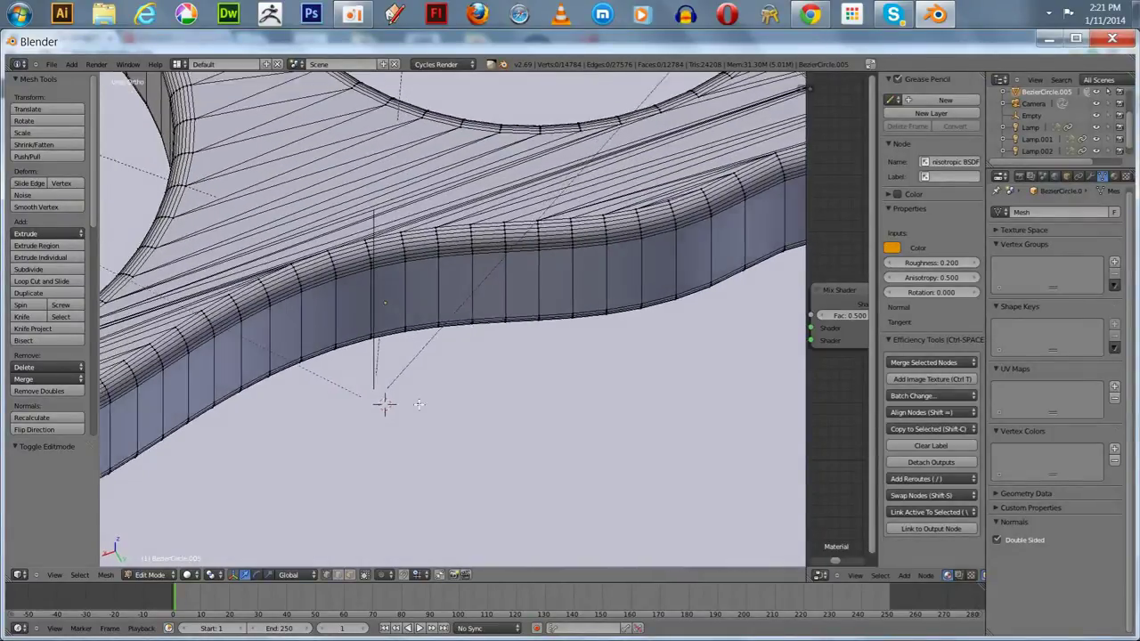
middle_drag(418, 404, 406, 334)
scroll(453, 389, down, 5)
scroll(456, 354, up, 4)
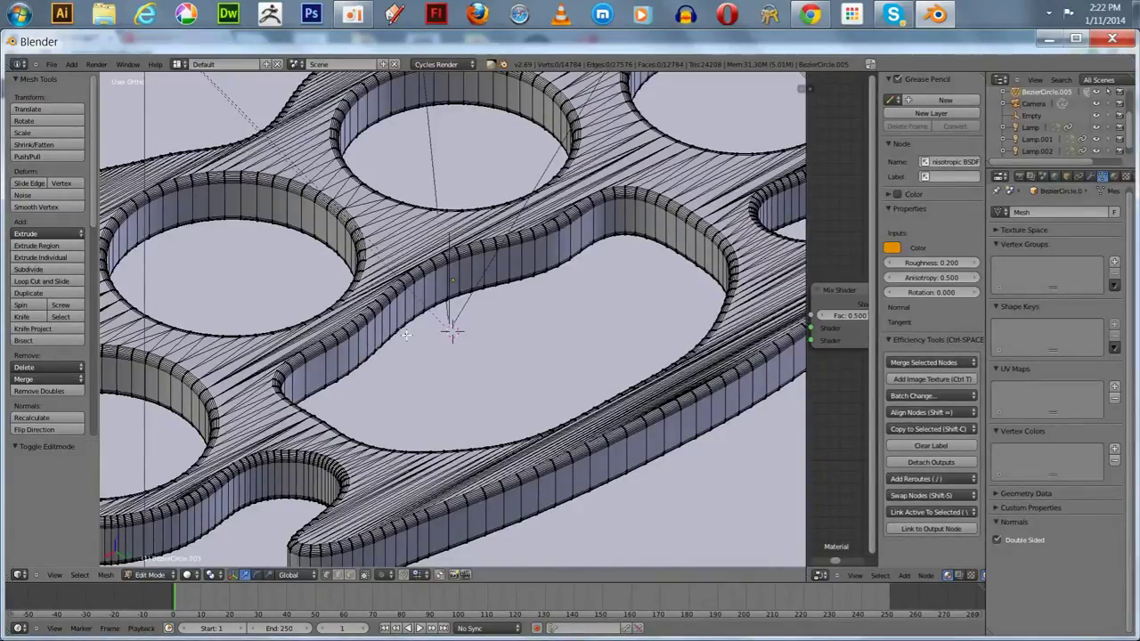
key(Tab)
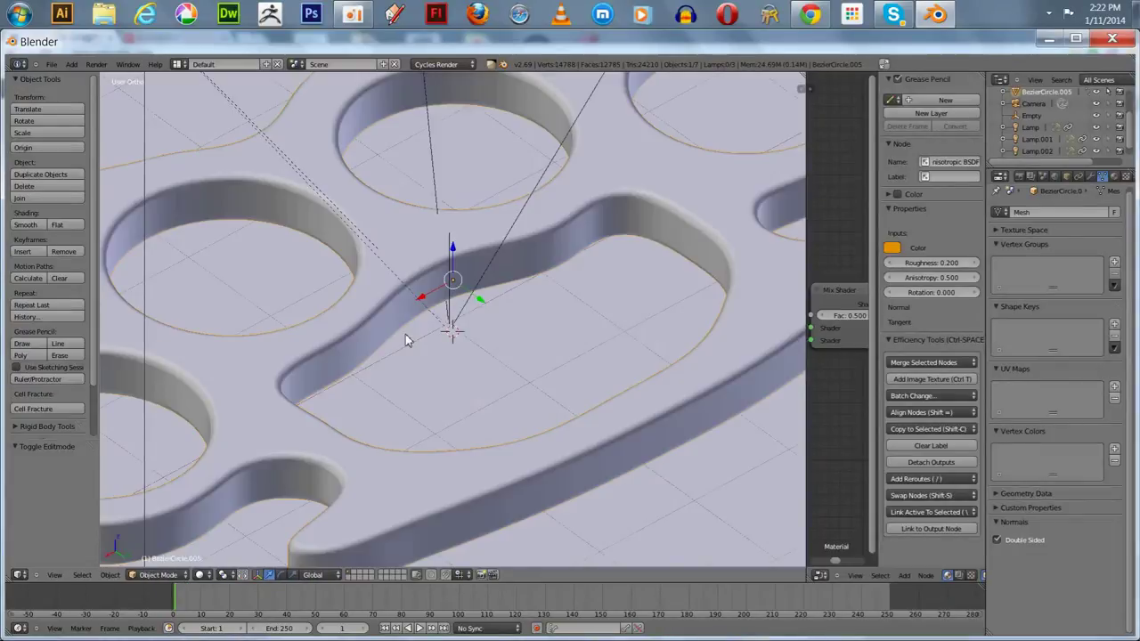
scroll(480, 356, down, 3)
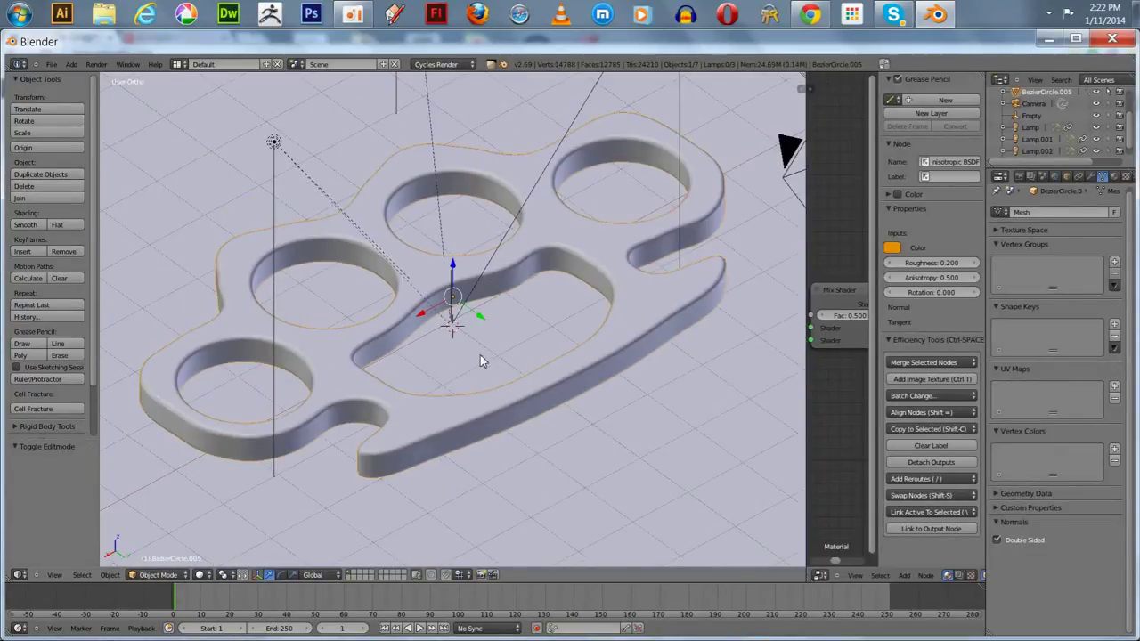
click(201, 575)
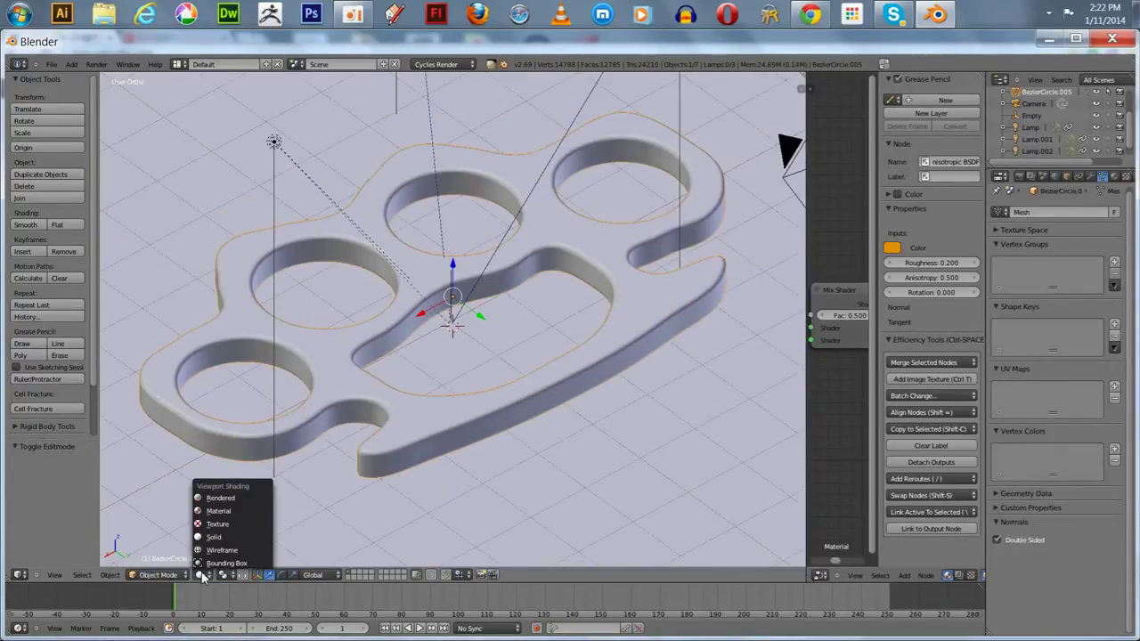
click(219, 498)
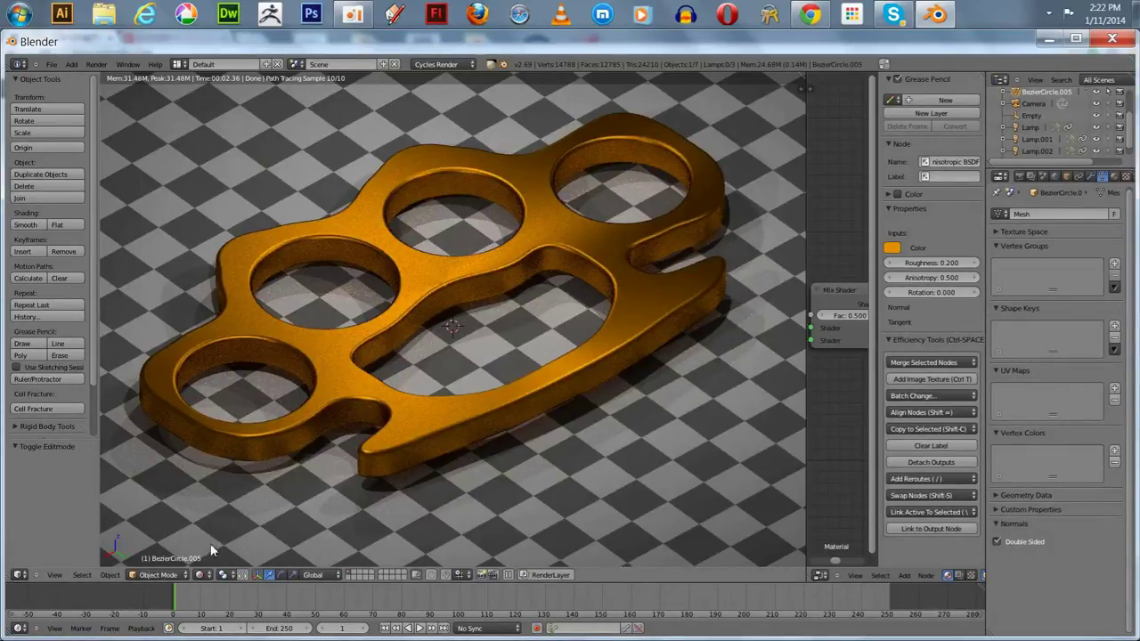
click(198, 575)
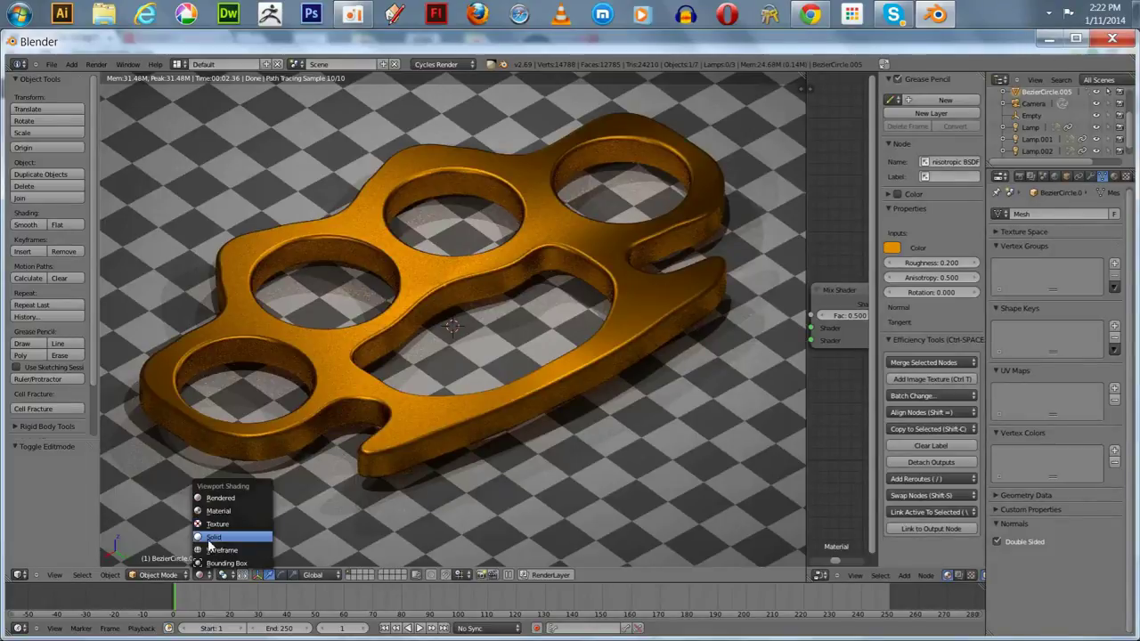
click(210, 540)
scroll(1128, 205, up, 1)
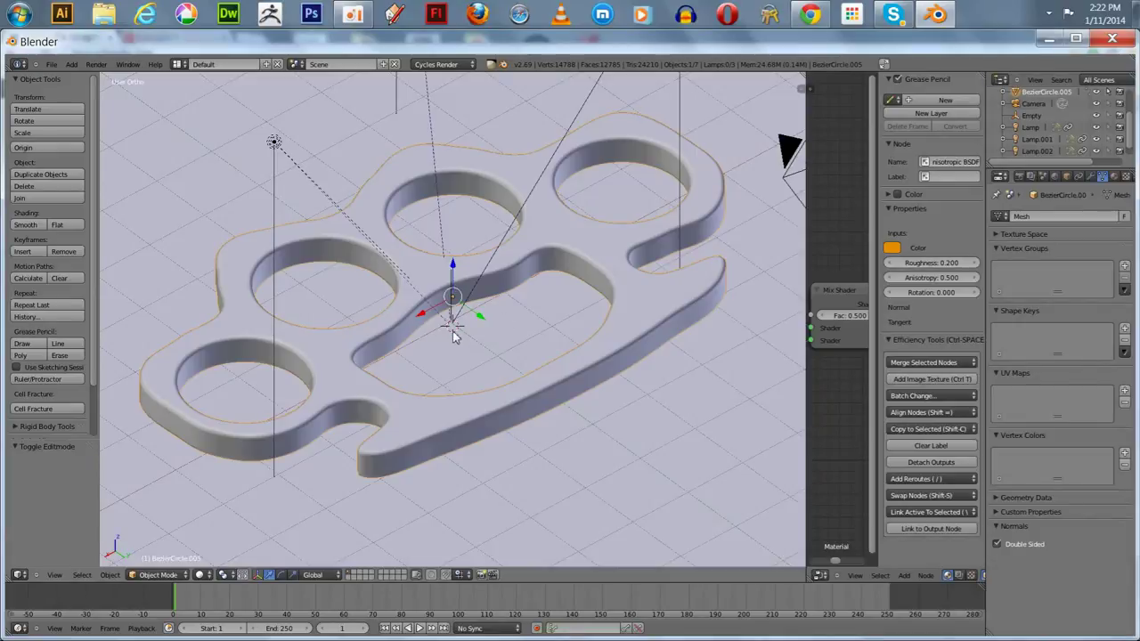
Convert the knuckle curve to a mesh with Keep Original, then use Wireframe shading.
right_click(417, 318)
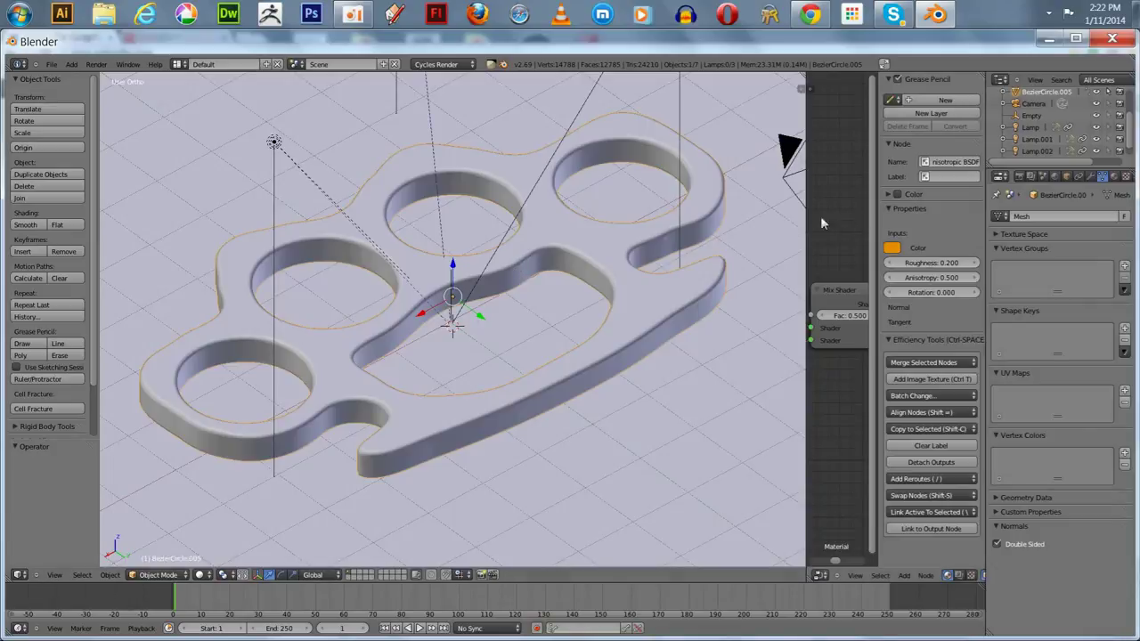
key(ctrl+z)
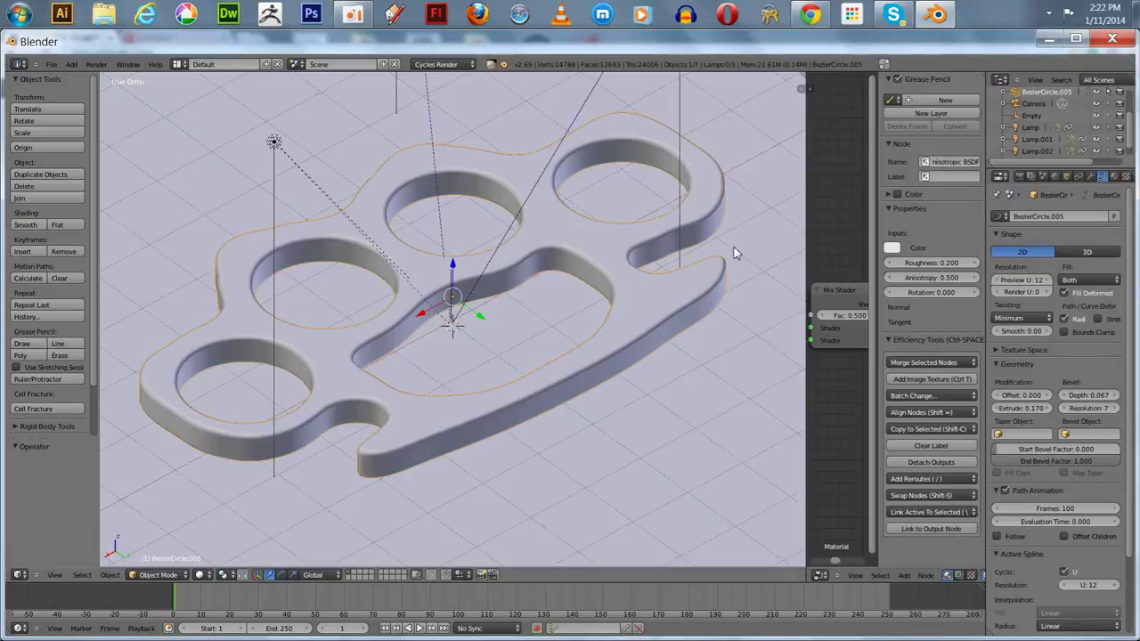
key(alt+c)
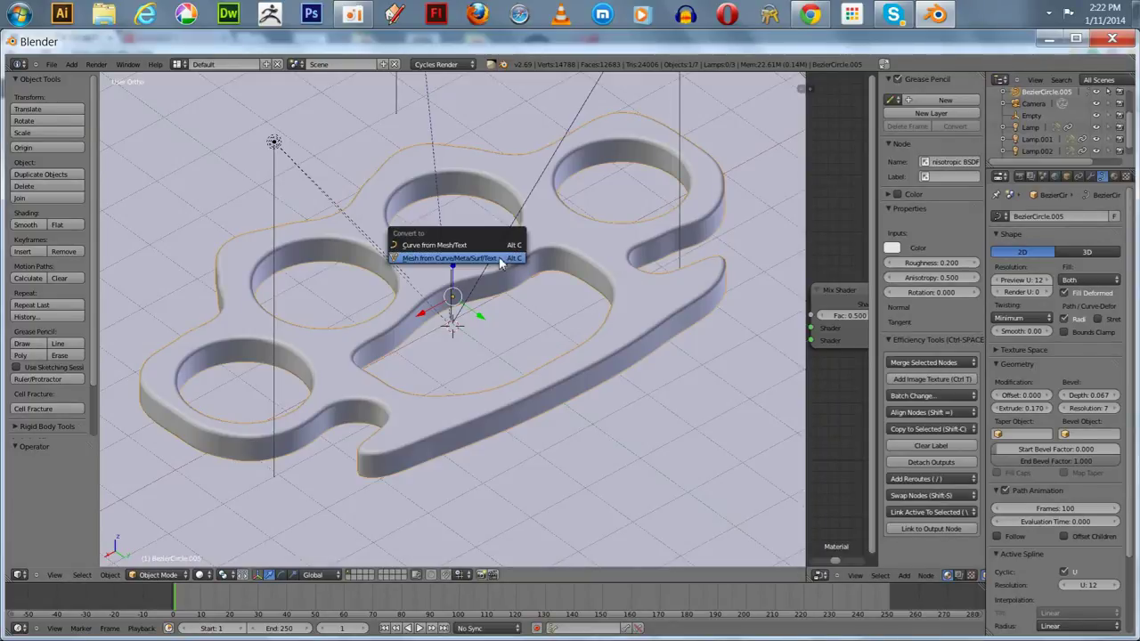
click(500, 259)
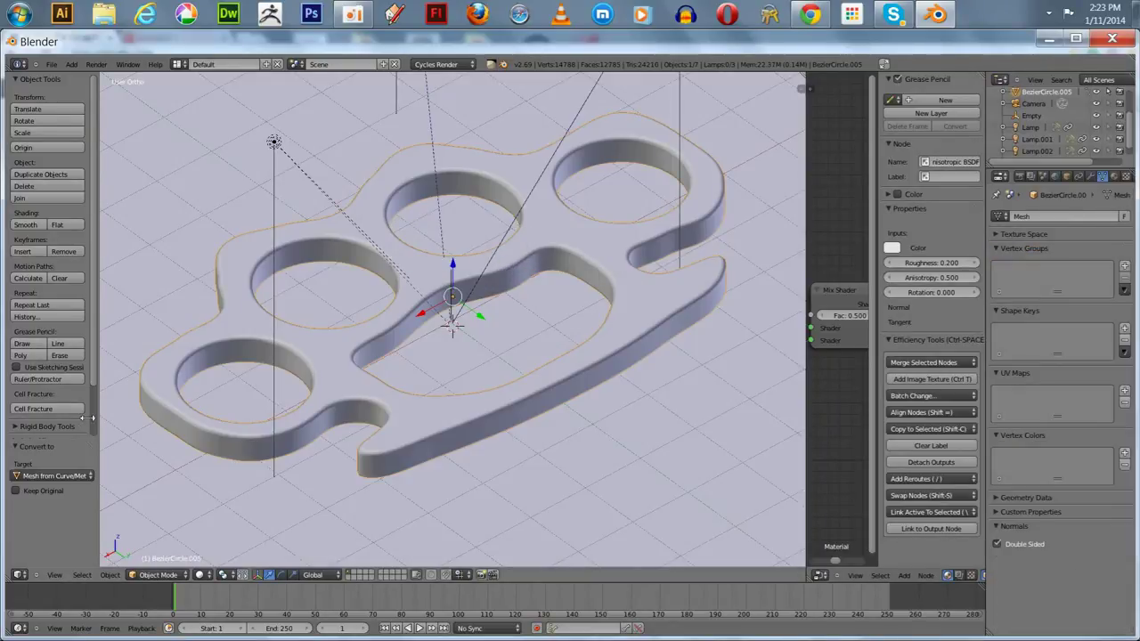
click(16, 492)
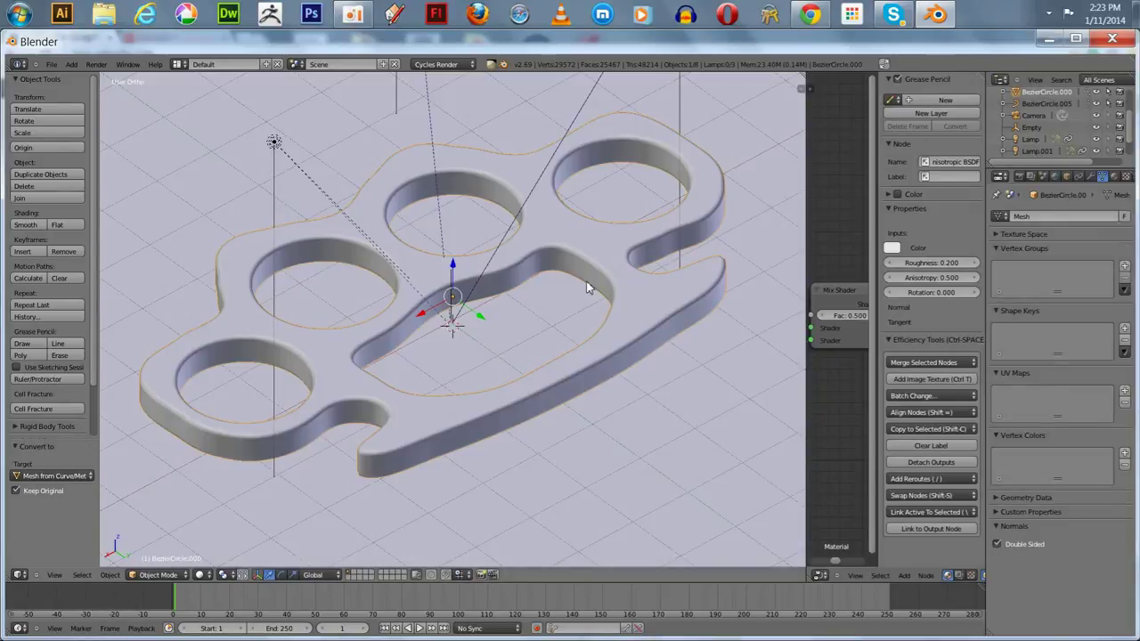
click(197, 575)
click(214, 549)
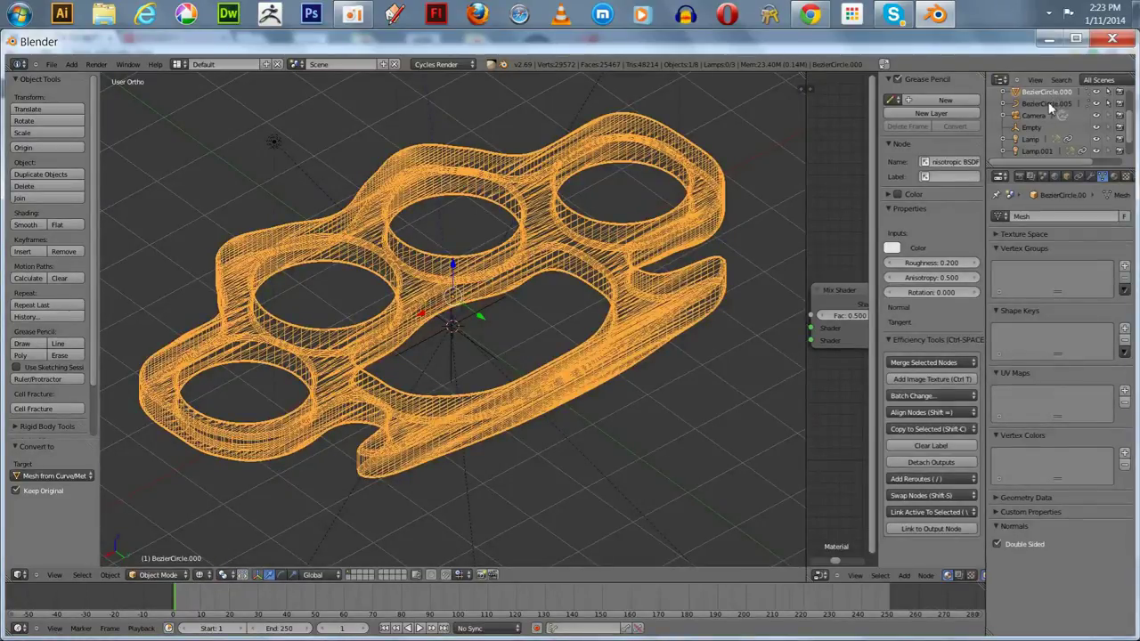
Move the mesh copy BezierCircle.000 up 1.997 along Z above BezierCircle.005.
click(1050, 104)
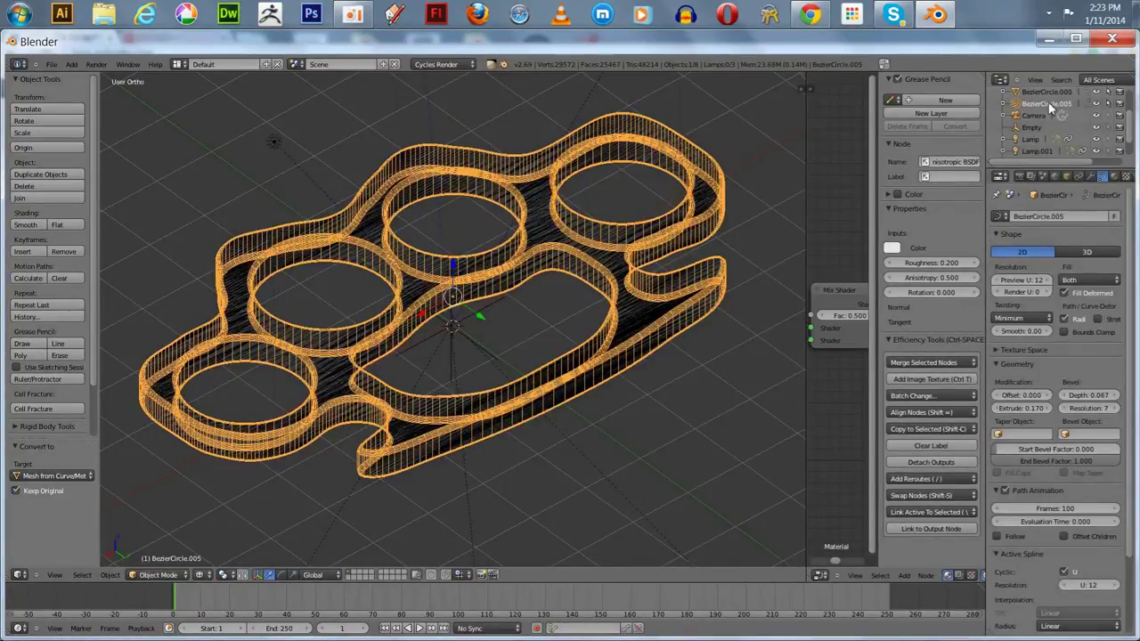
click(1048, 93)
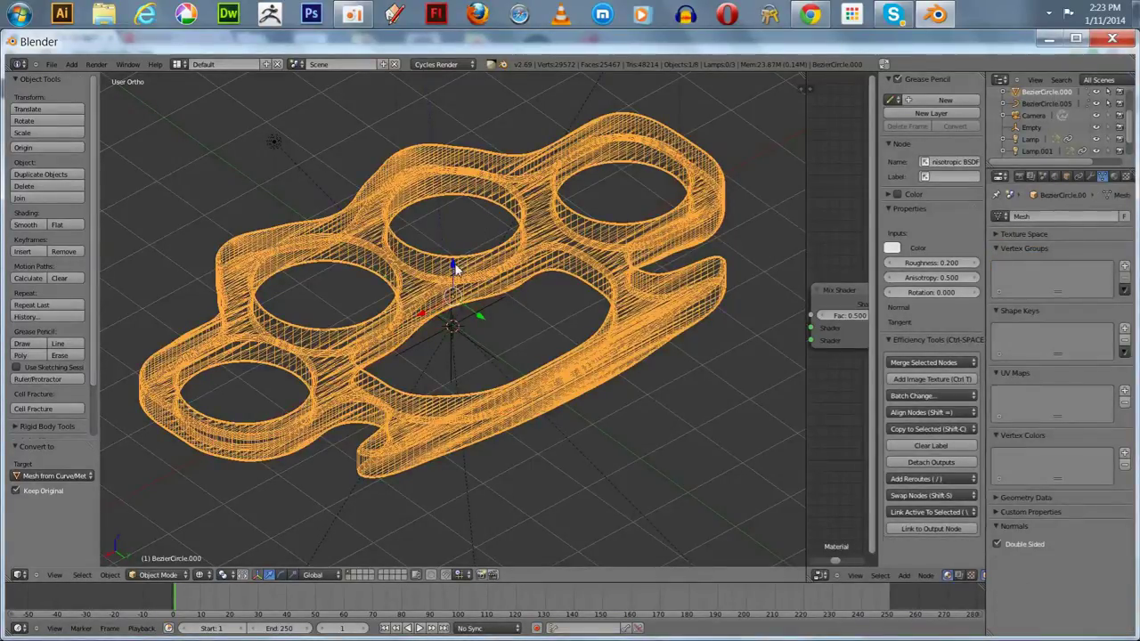
key(g)
key(z)
click(460, 154)
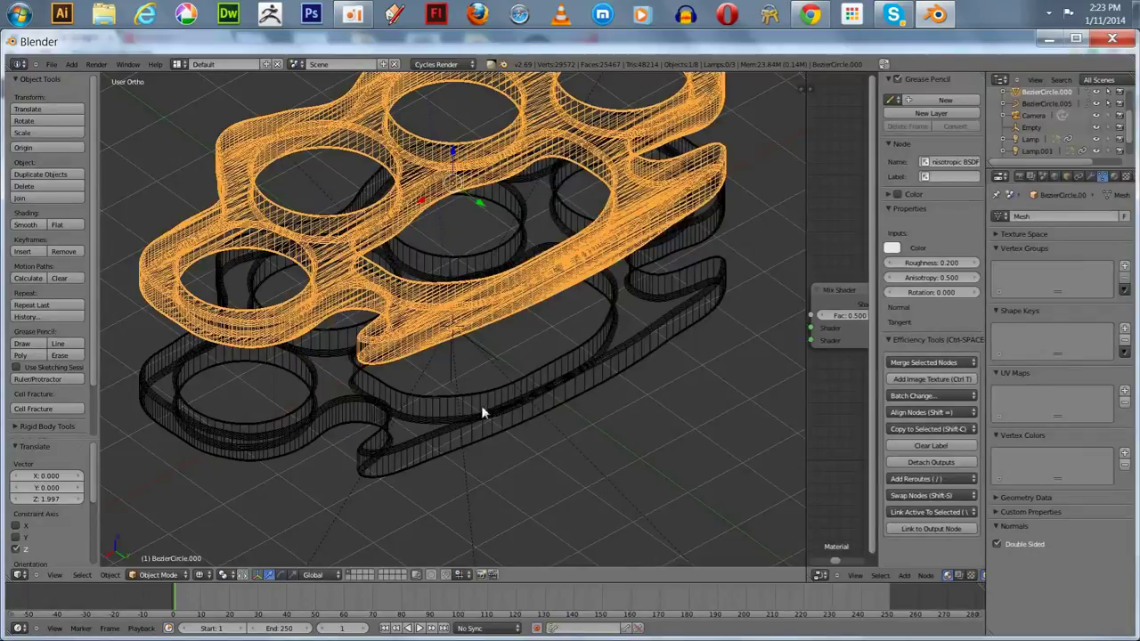
scroll(538, 428, down, 2)
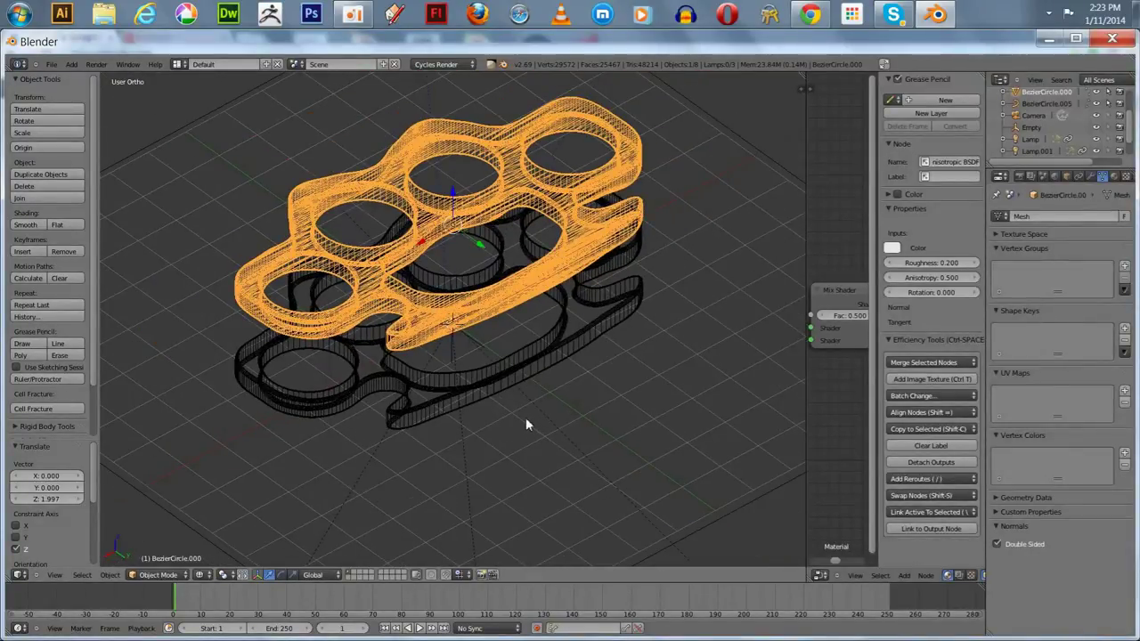
right_click(481, 390)
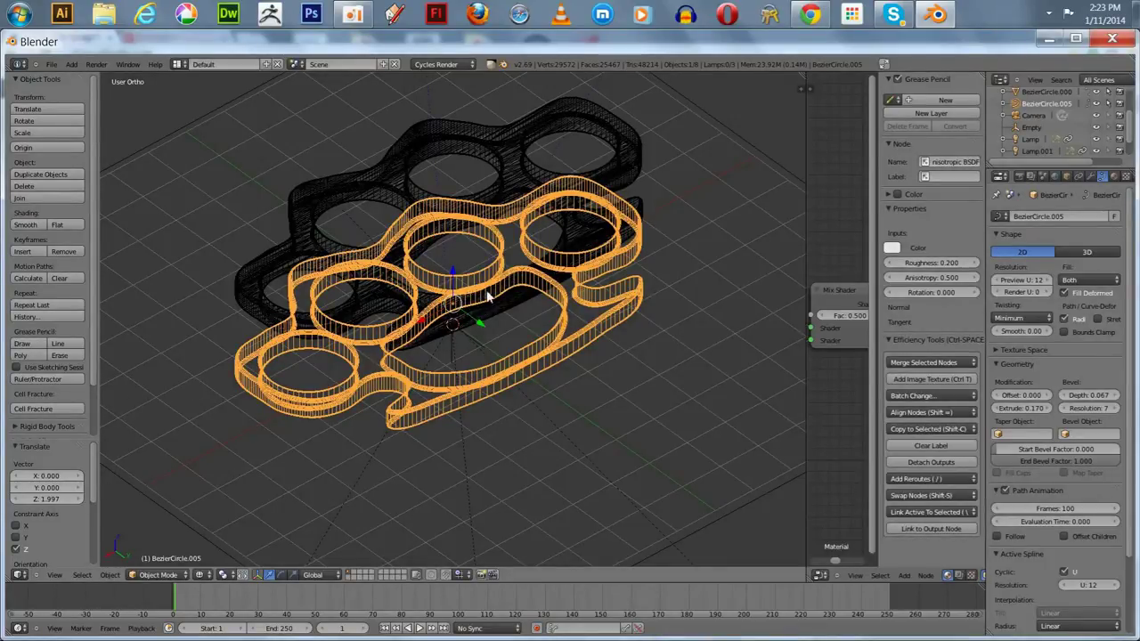
right_click(375, 194)
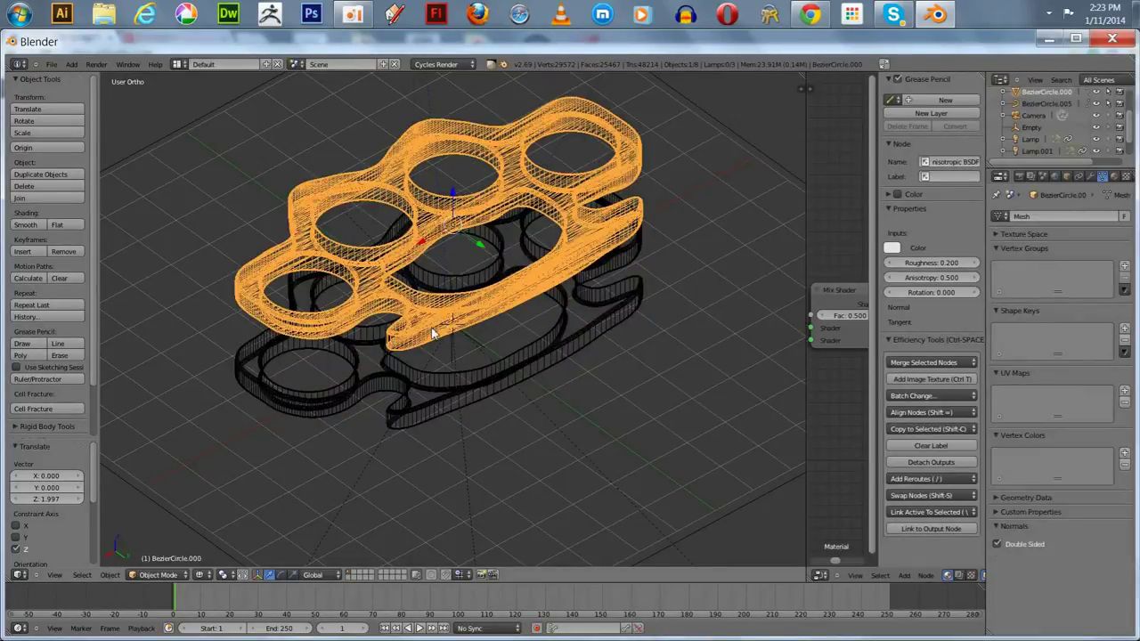